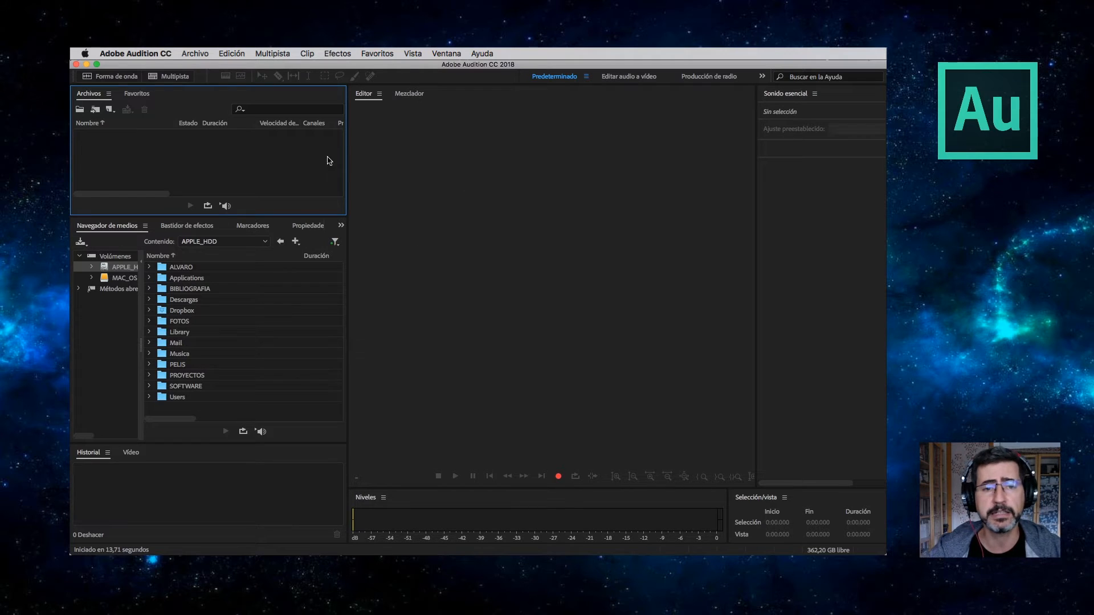
pyautogui.click(520, 191)
pyautogui.click(220, 225)
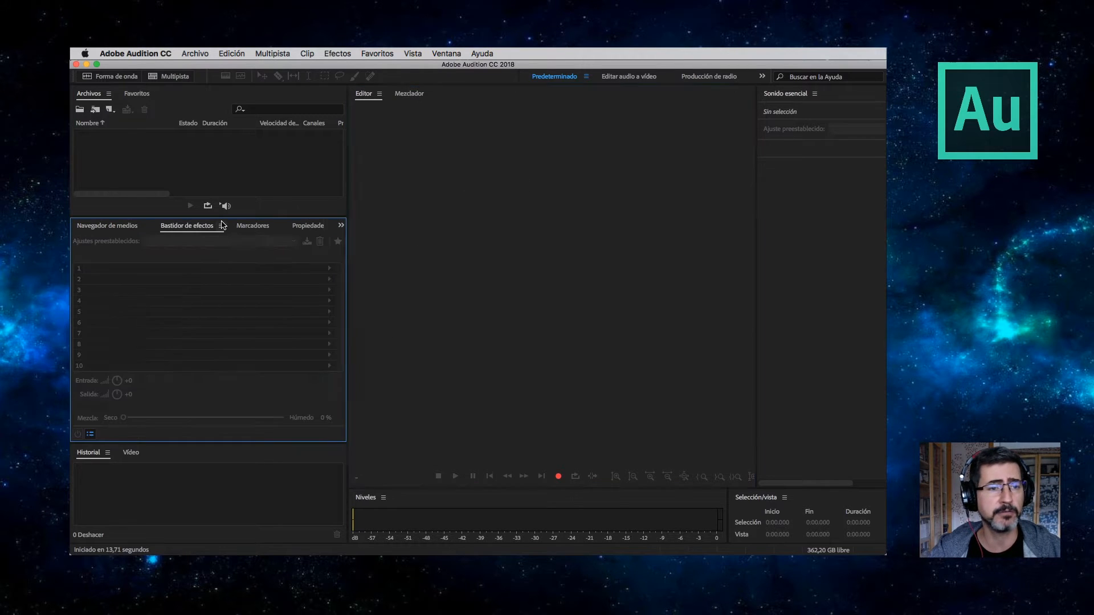
pyautogui.click(267, 482)
pyautogui.click(409, 501)
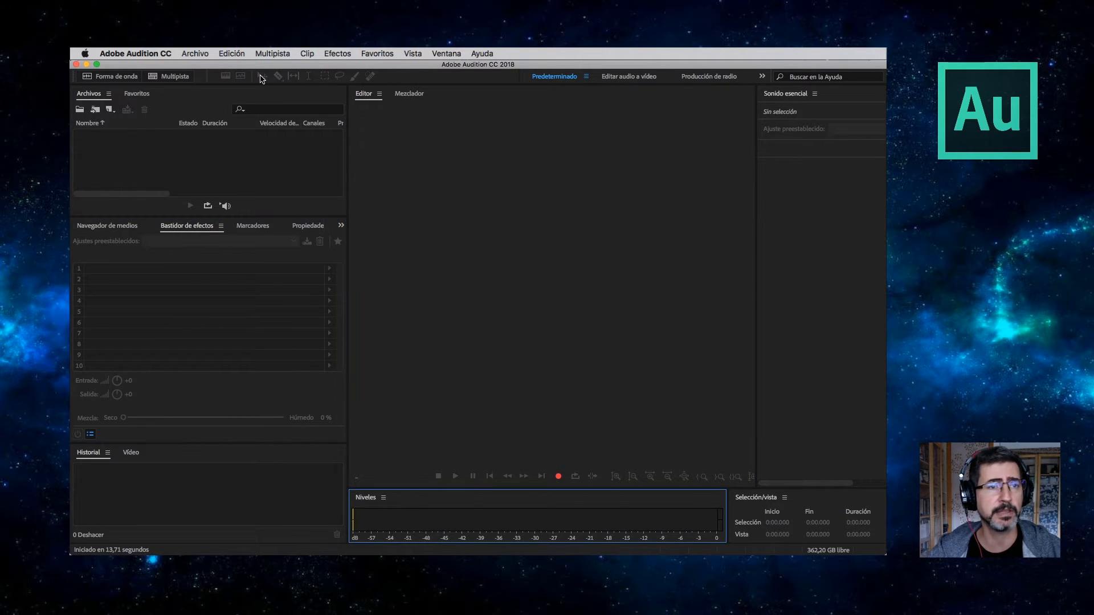
pyautogui.click(195, 53)
pyautogui.moveTo(231, 53)
pyautogui.click(658, 193)
pyautogui.click(680, 338)
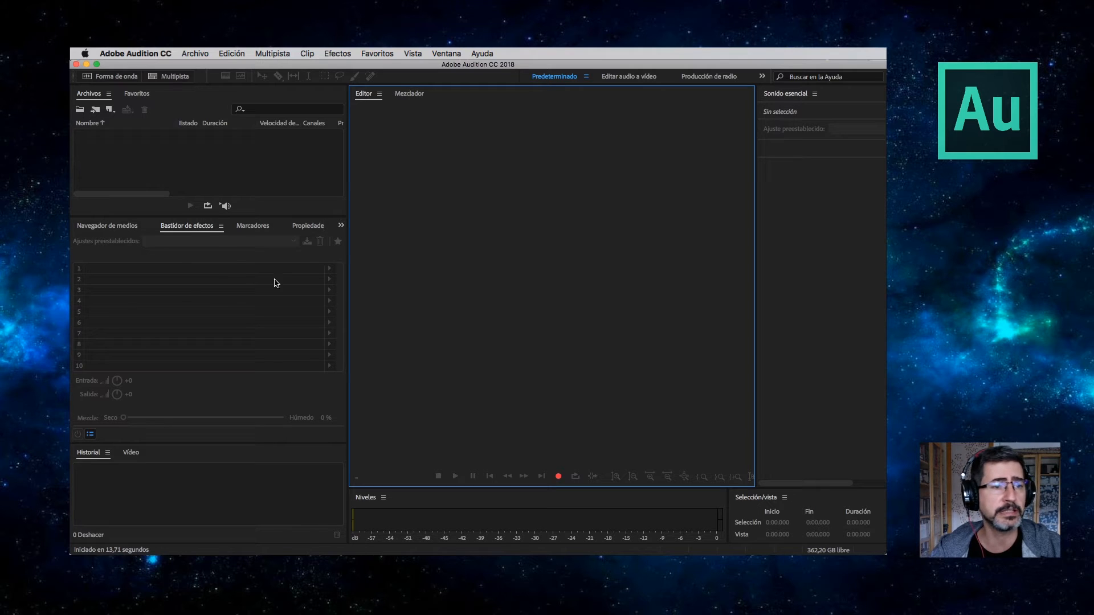
# Close the Bastidor de efectos, Vídeo and Historial panels to clear them from the workspace.
pyautogui.rightClick(194, 231)
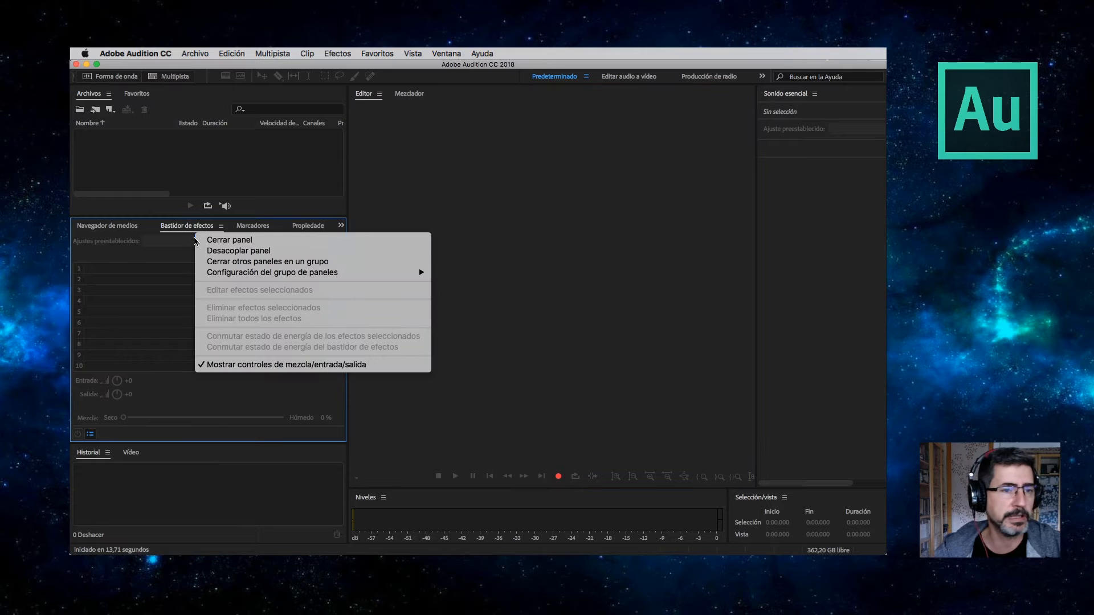
pyautogui.click(205, 240)
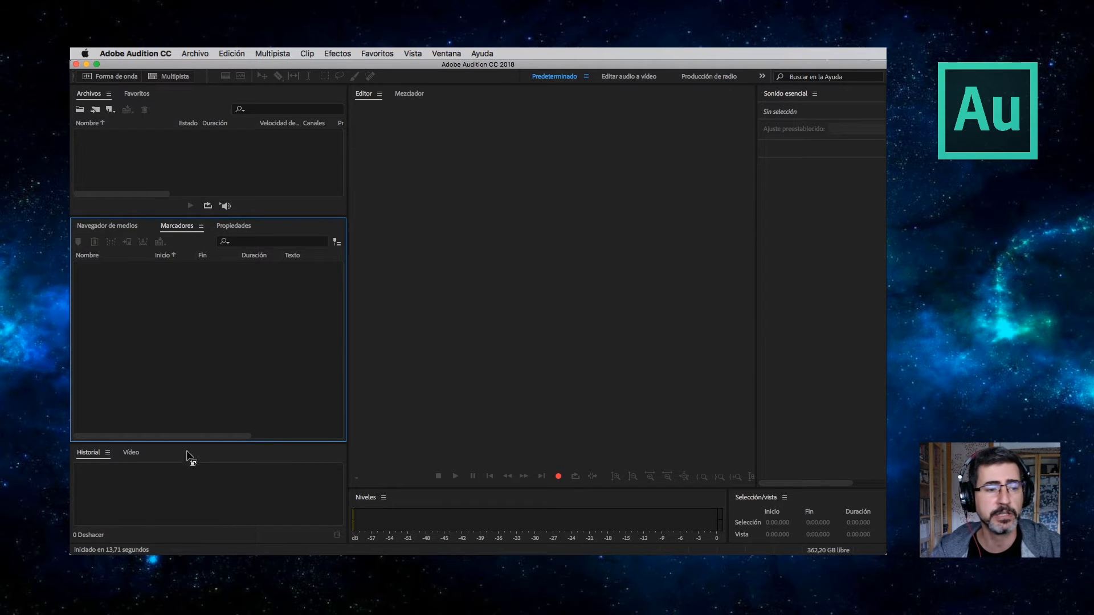
pyautogui.click(132, 453)
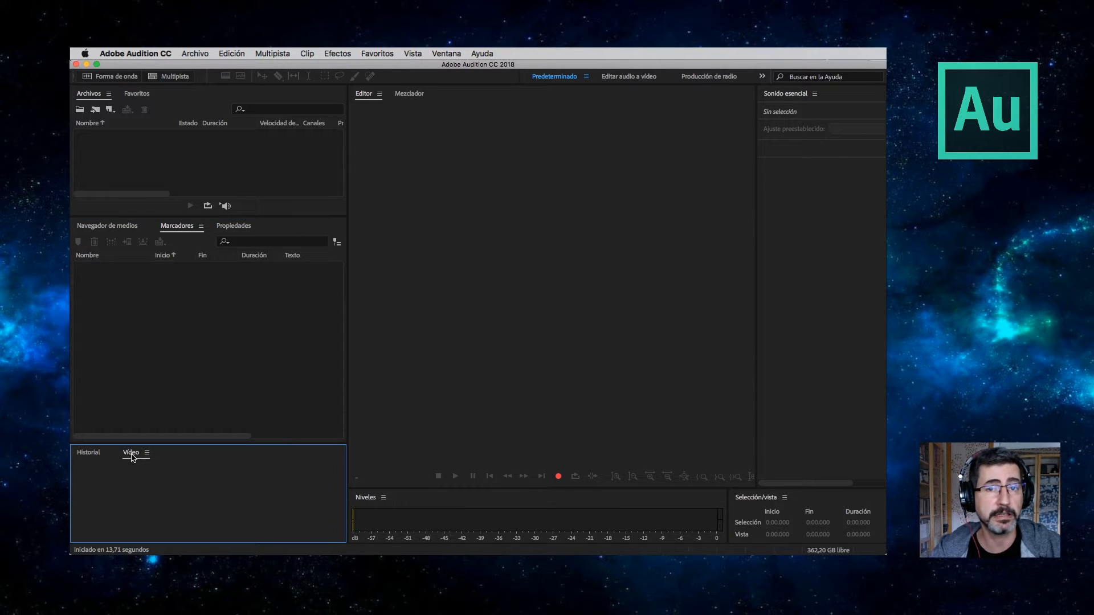
pyautogui.rightClick(132, 456)
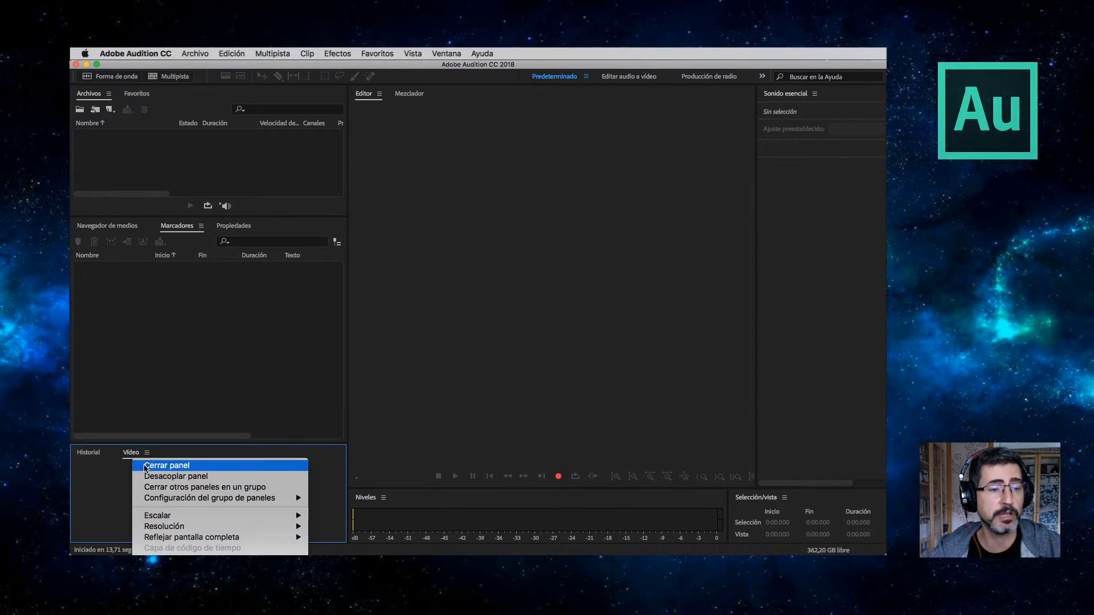
pyautogui.click(141, 462)
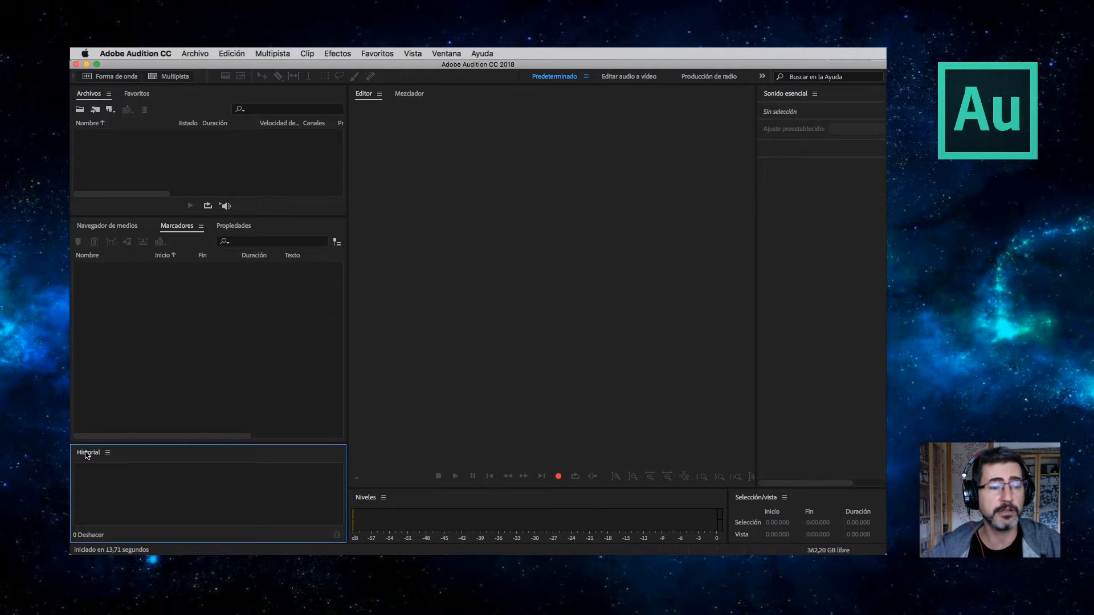
pyautogui.rightClick(87, 455)
pyautogui.click(110, 465)
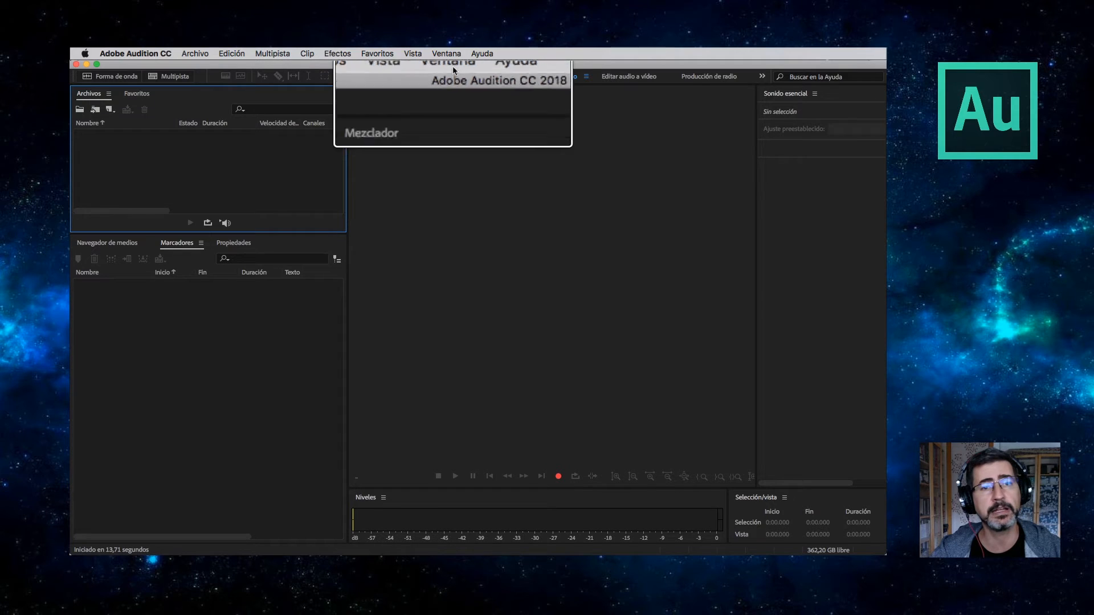
# Bring the Vídeo panel back into the workspace and close it again.
pyautogui.click(454, 57)
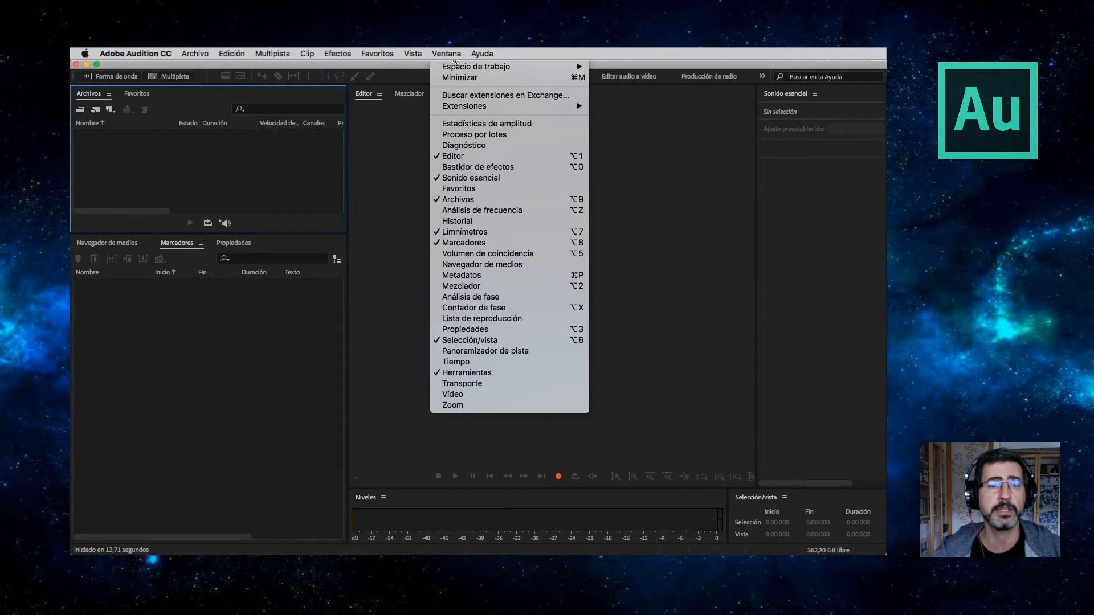
pyautogui.click(462, 398)
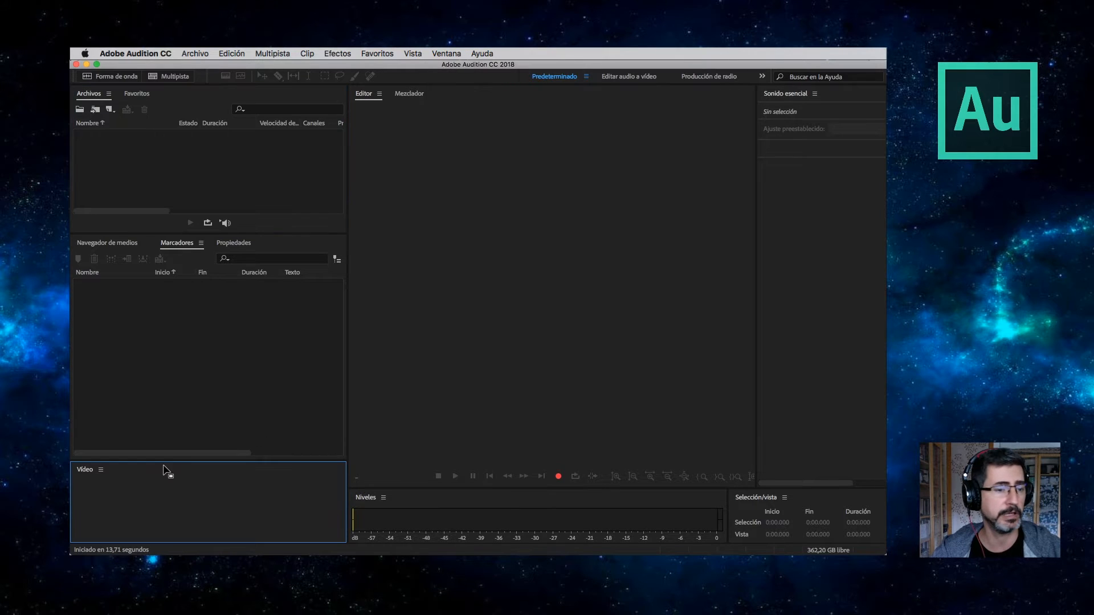
pyautogui.rightClick(81, 472)
pyautogui.click(109, 482)
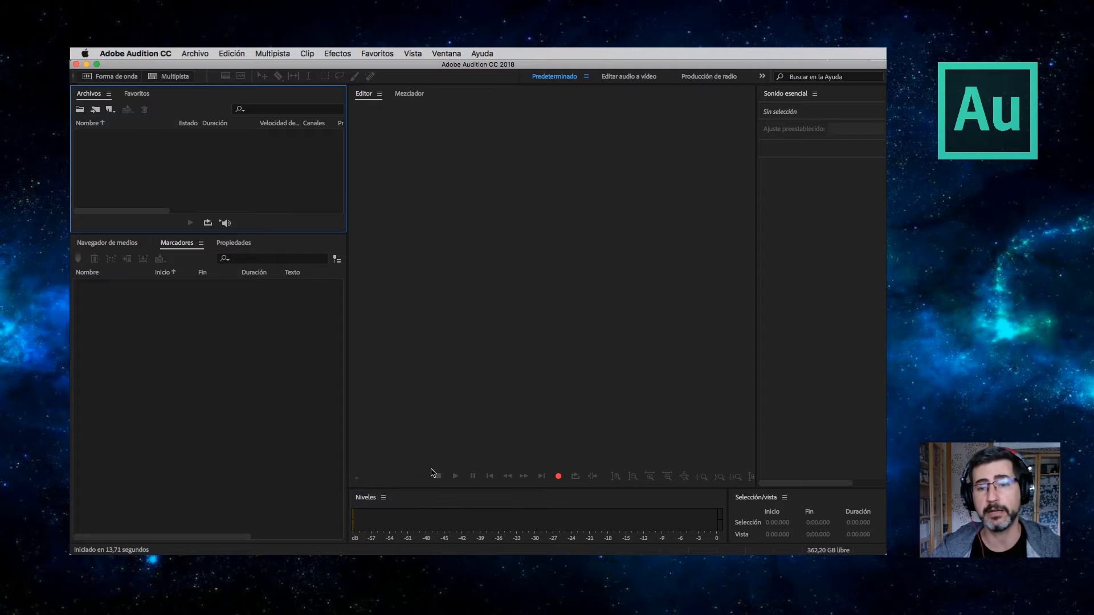
# Dock the Niveles panel as a full-height vertical column at the workspace's right edge and close the Sonido esencial panel.
pyautogui.moveTo(366, 499); pyautogui.dragTo(722, 203)
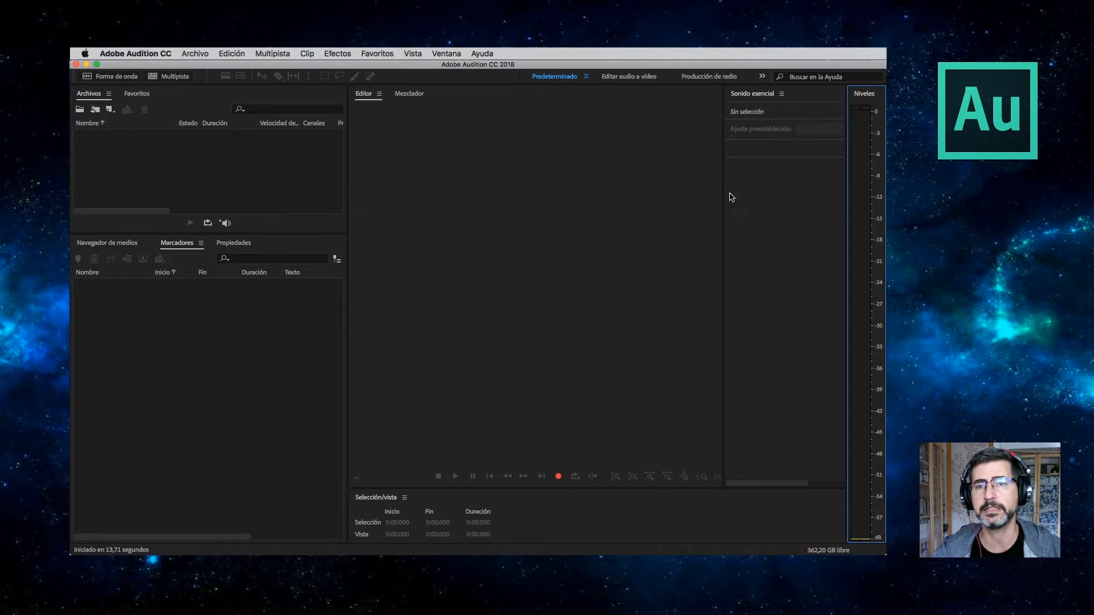
pyautogui.rightClick(754, 97)
pyautogui.click(770, 106)
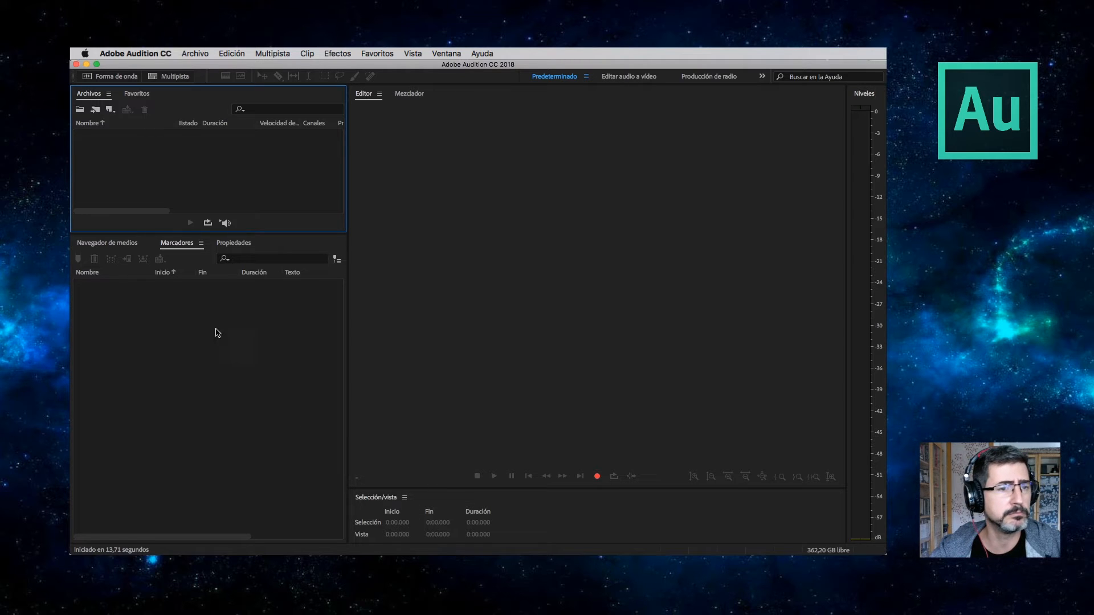
# Close the Favoritos panel and resize the layout so that Archivos is taller and the Editor is wider.
pyautogui.click(138, 99)
pyautogui.rightClick(139, 101)
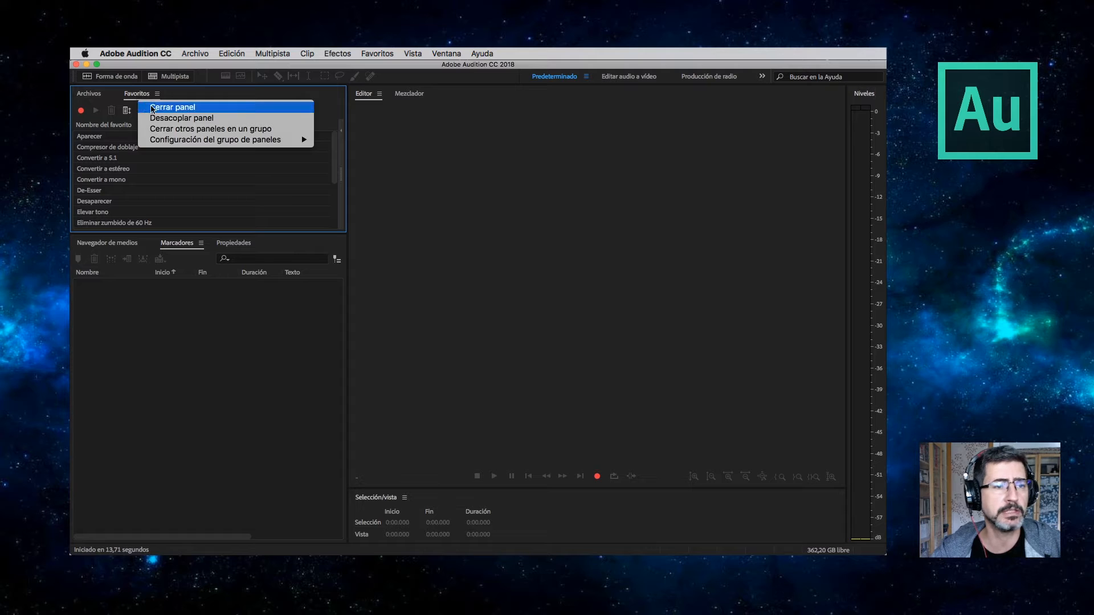
pyautogui.click(153, 108)
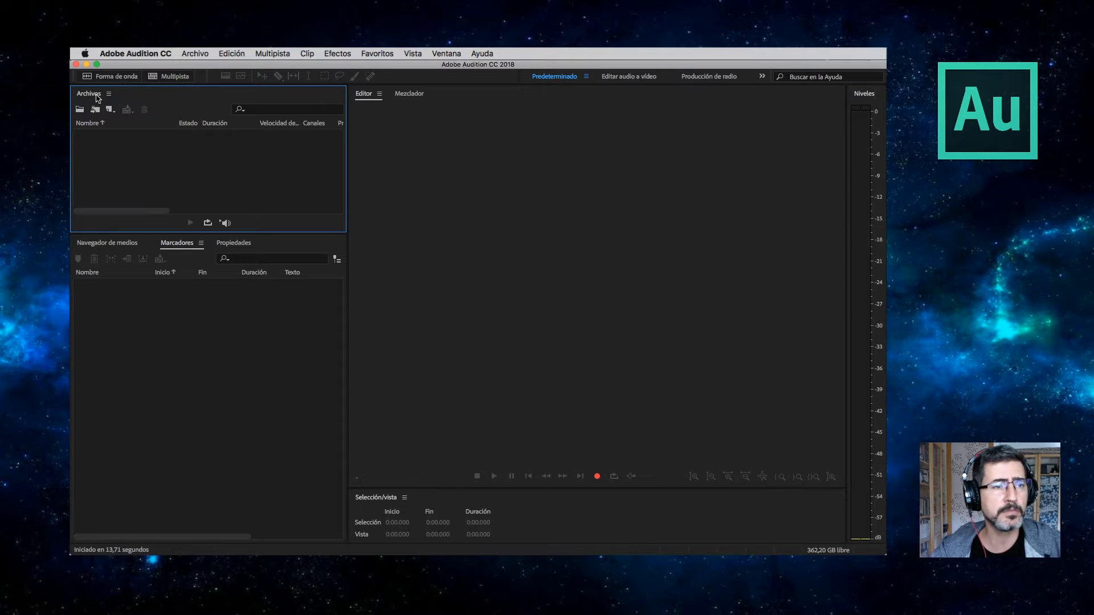
pyautogui.moveTo(146, 232); pyautogui.dragTo(152, 329)
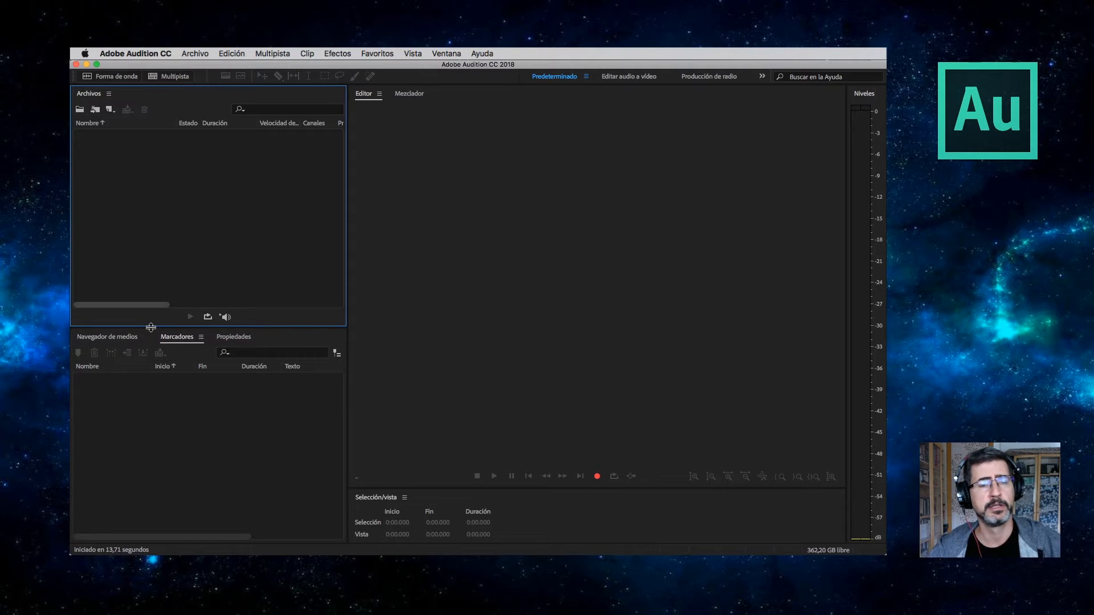
pyautogui.moveTo(346, 220); pyautogui.dragTo(308, 220)
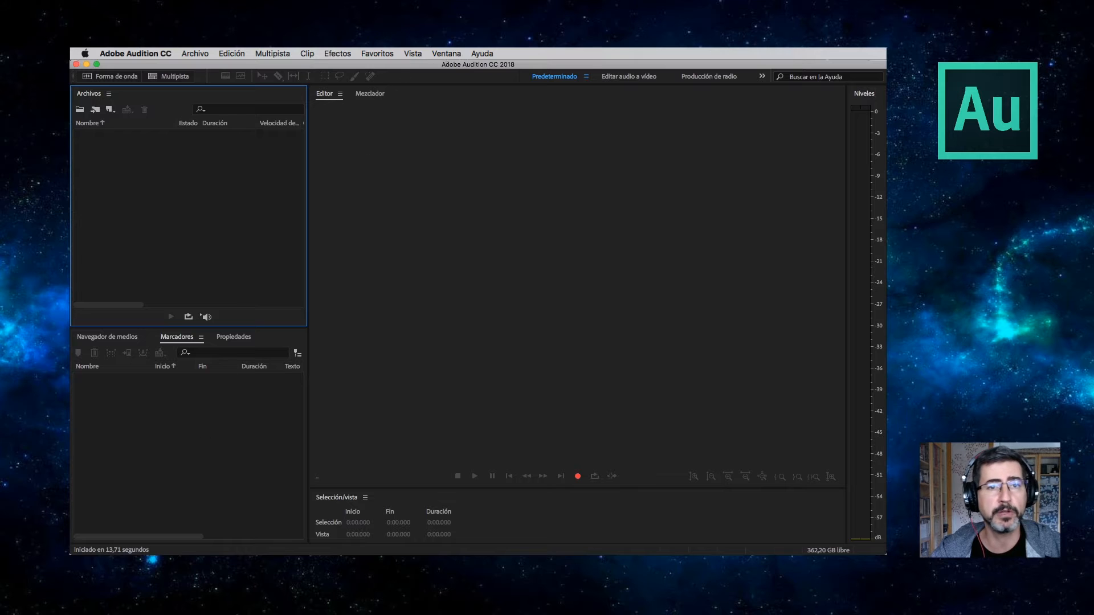
# Save the current layout as a new workspace named with the author's first name followed by "_mezcla".
pyautogui.click(446, 54)
pyautogui.moveTo(459, 69)
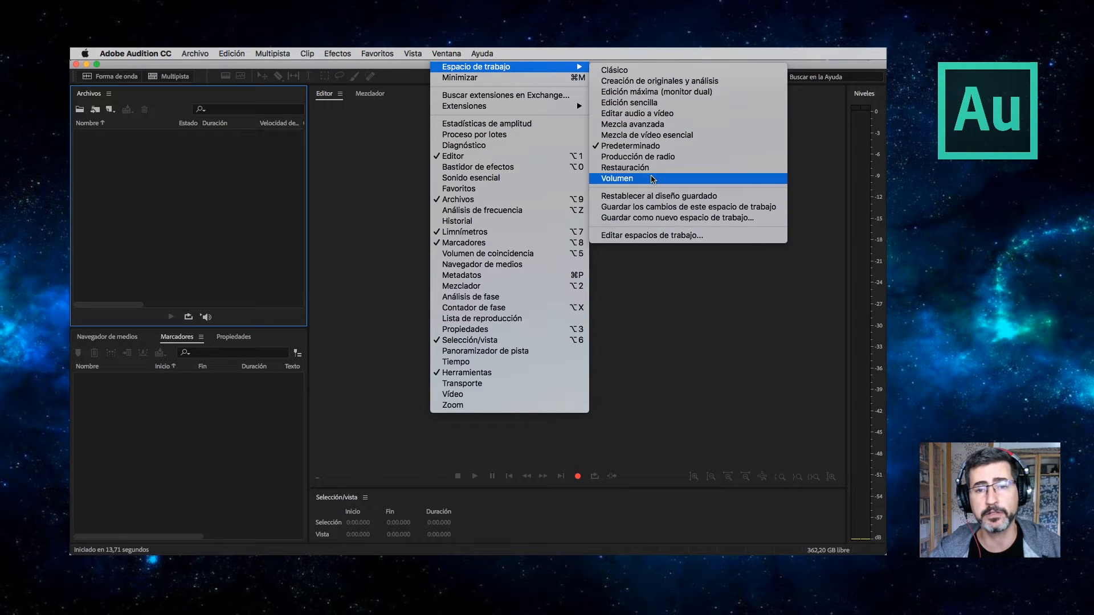
pyautogui.click(663, 218)
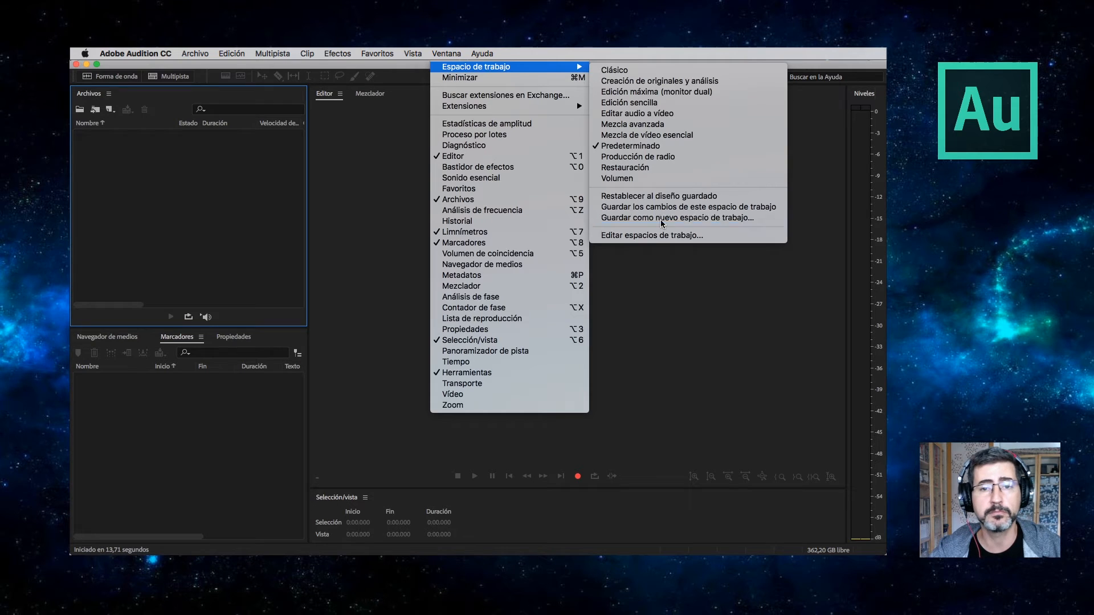
pyautogui.write('Álvaro')
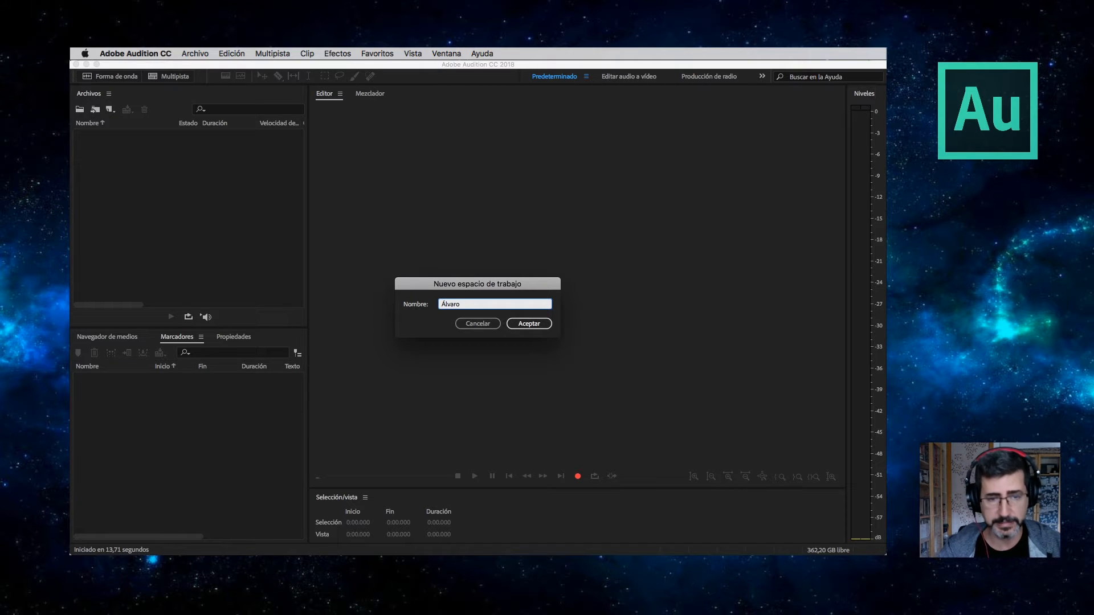
pyautogui.write('_mezcla')
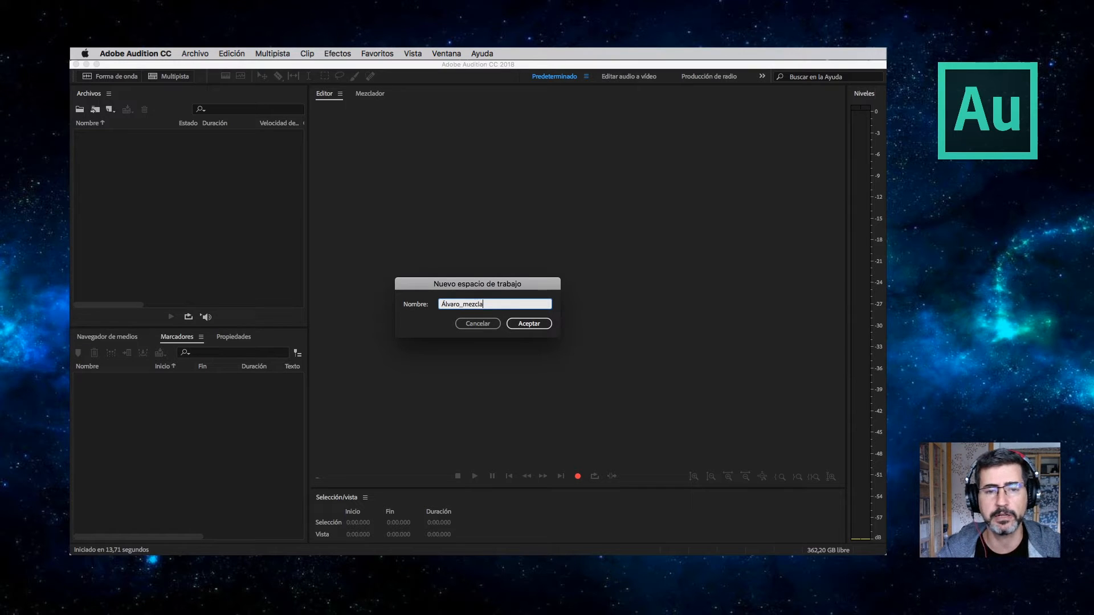
pyautogui.press('Return')
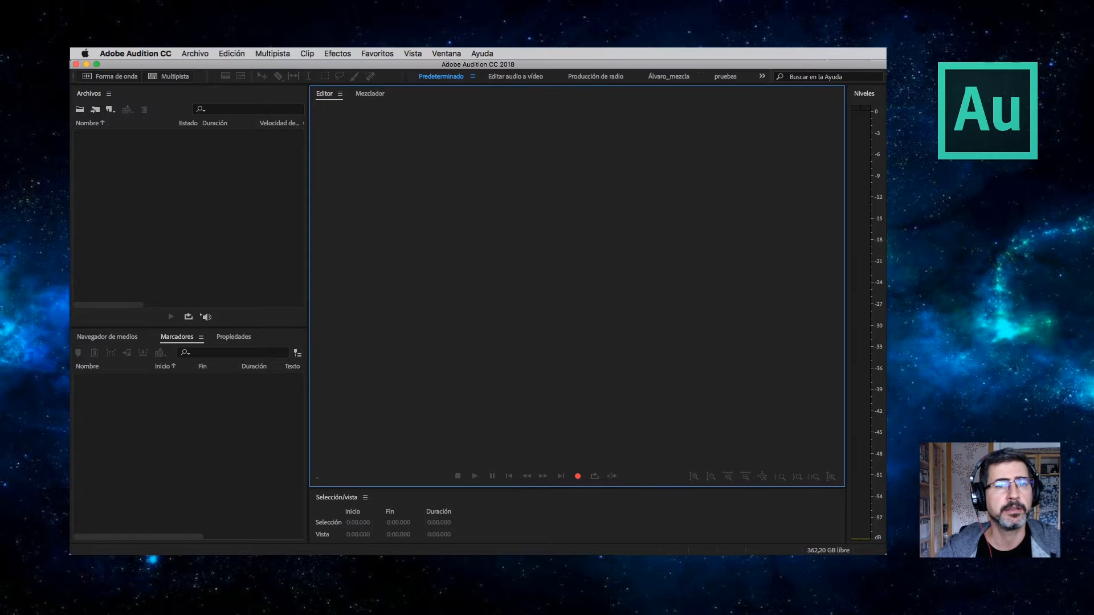
# Switch from the Predeterminado workspace to the newly saved custom "_mezcla" workspace.
pyautogui.click(446, 53)
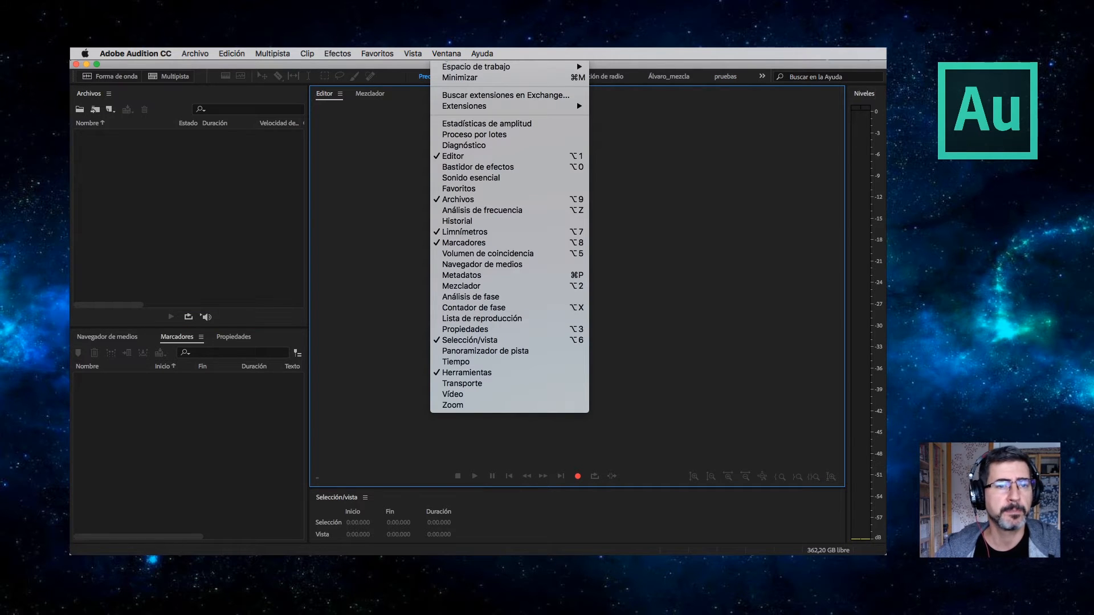
pyautogui.moveTo(450, 66)
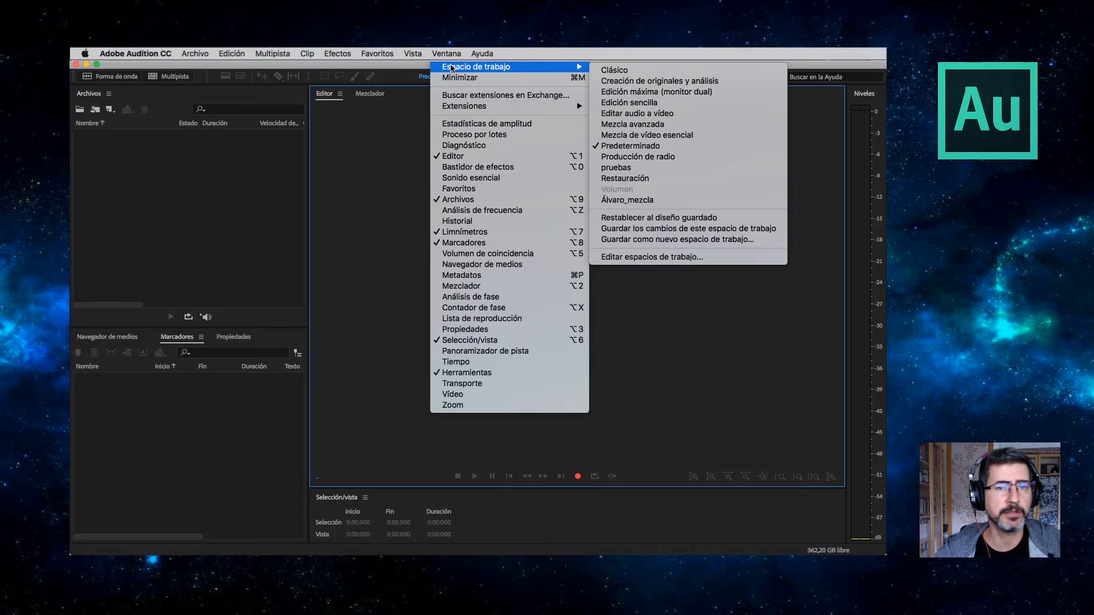
pyautogui.click(670, 200)
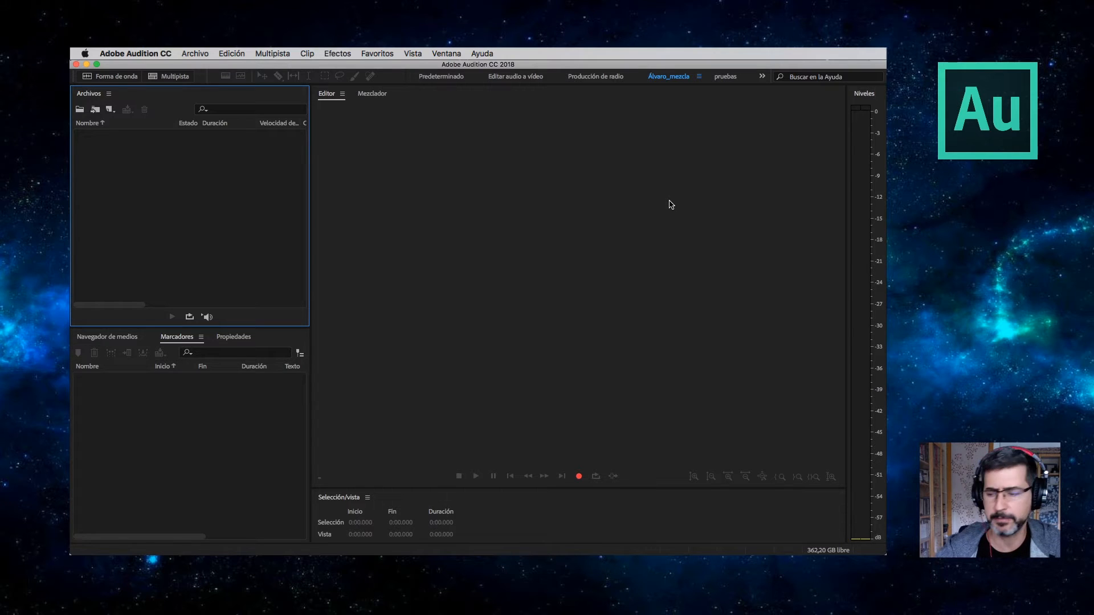
# In the Navegador de medios, expand PROYECTOS, its Videotutoriales folder and the 202009_Audition folder within it.
pyautogui.click(97, 341)
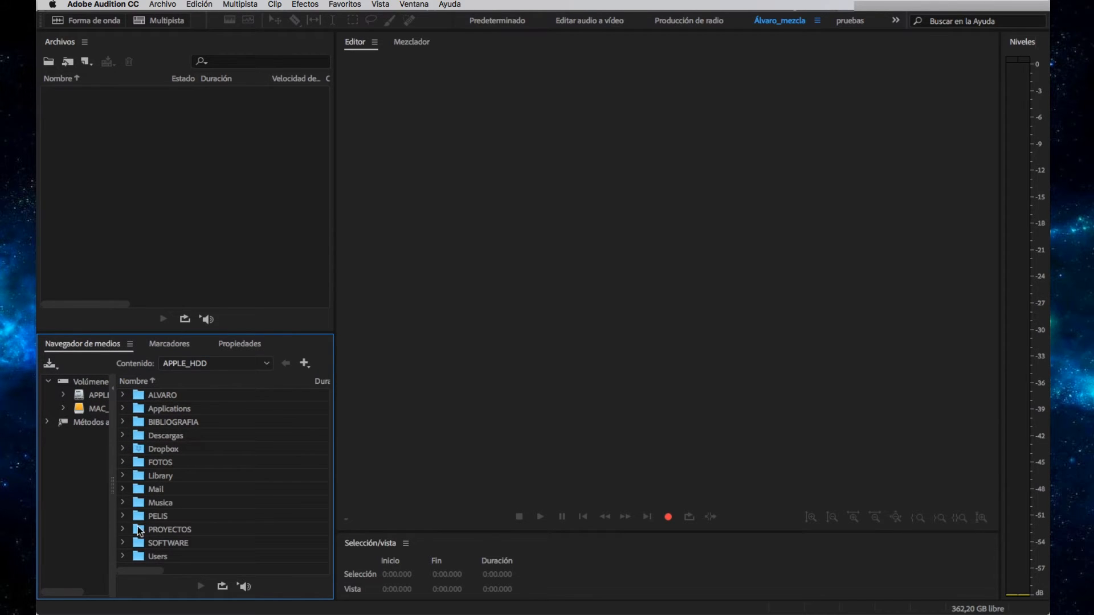
pyautogui.click(123, 529)
pyautogui.scroll(-5, 216, 483)
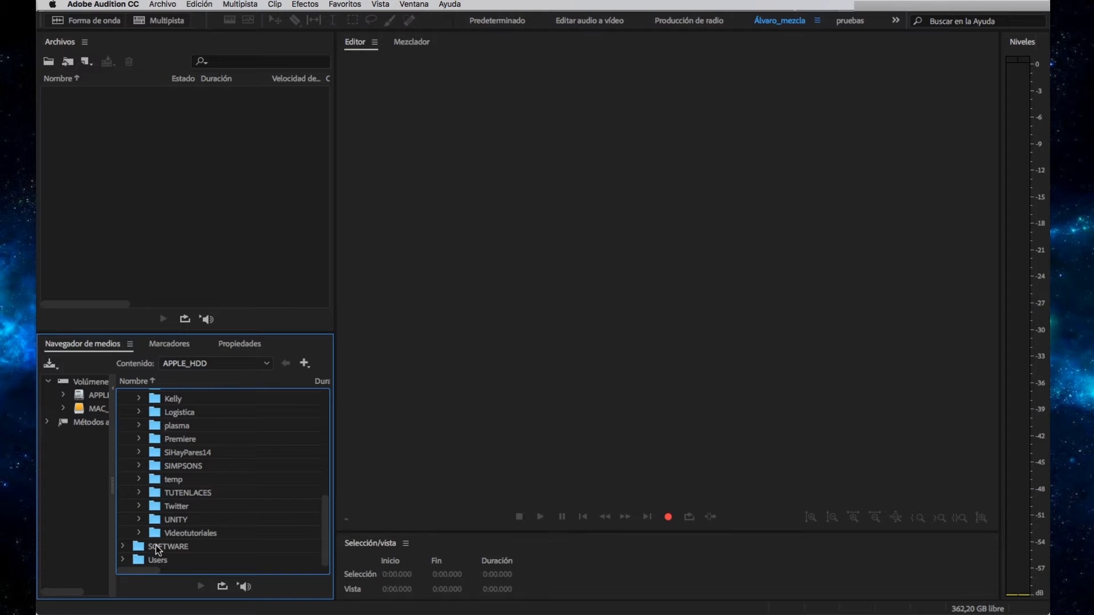
pyautogui.click(138, 533)
pyautogui.scroll(-5, 154, 529)
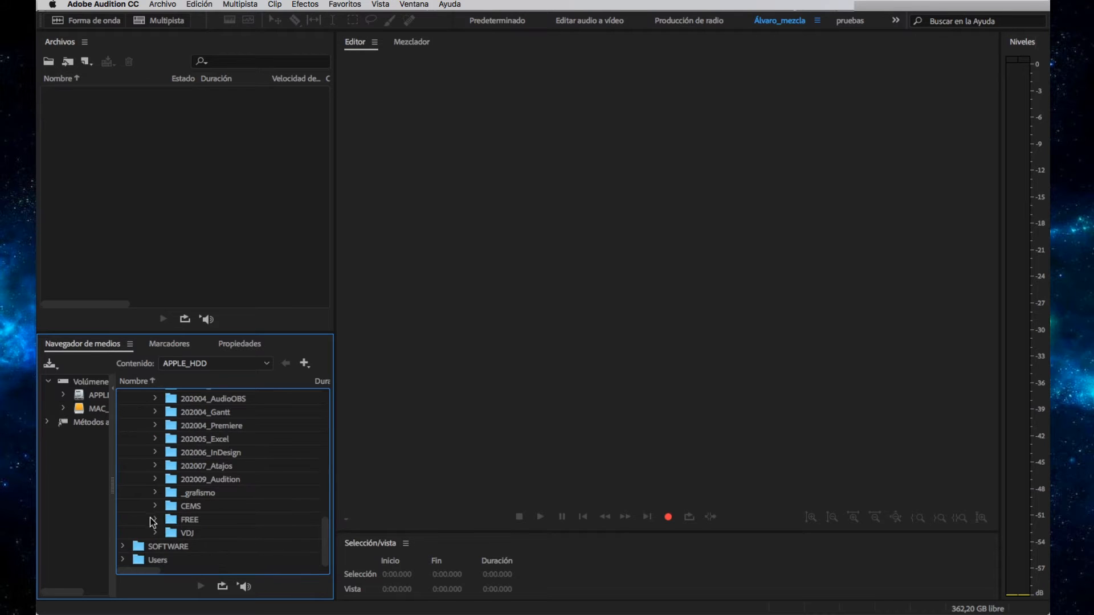
pyautogui.click(155, 479)
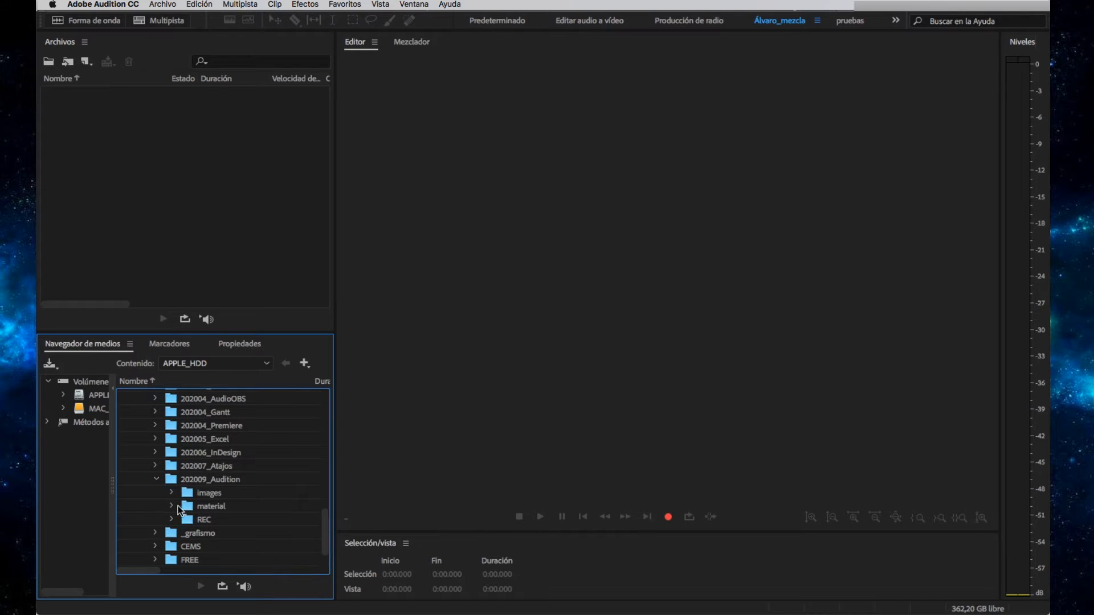
# Open the B.B. King multitrack folder inside 202009_Audition's material folder as the media browser's current content.
pyautogui.click(172, 506)
pyautogui.scroll(-3, 202, 508)
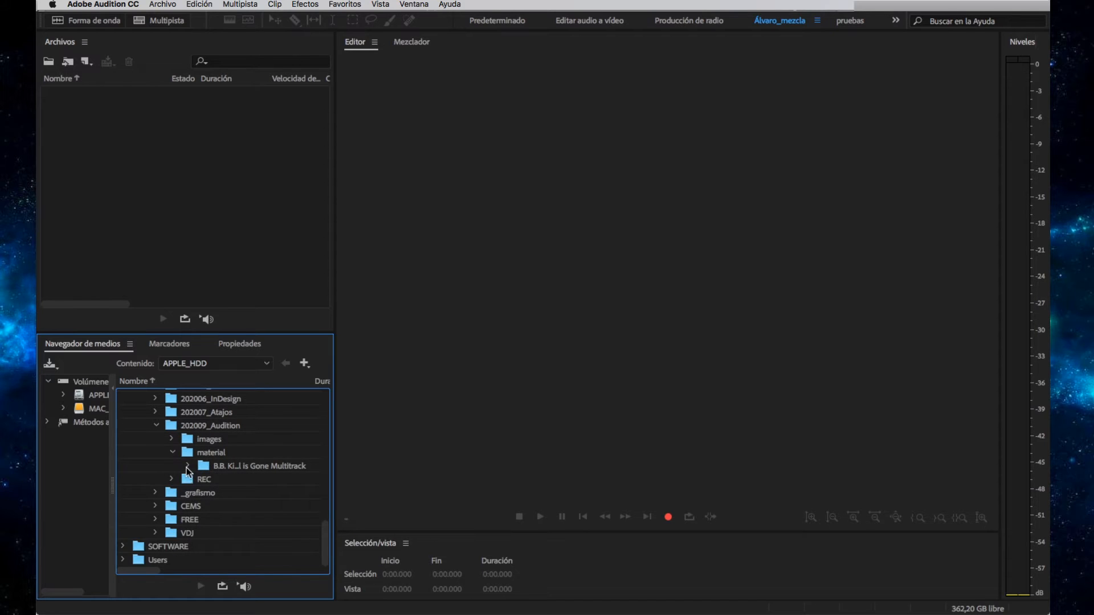
pyautogui.click(187, 467)
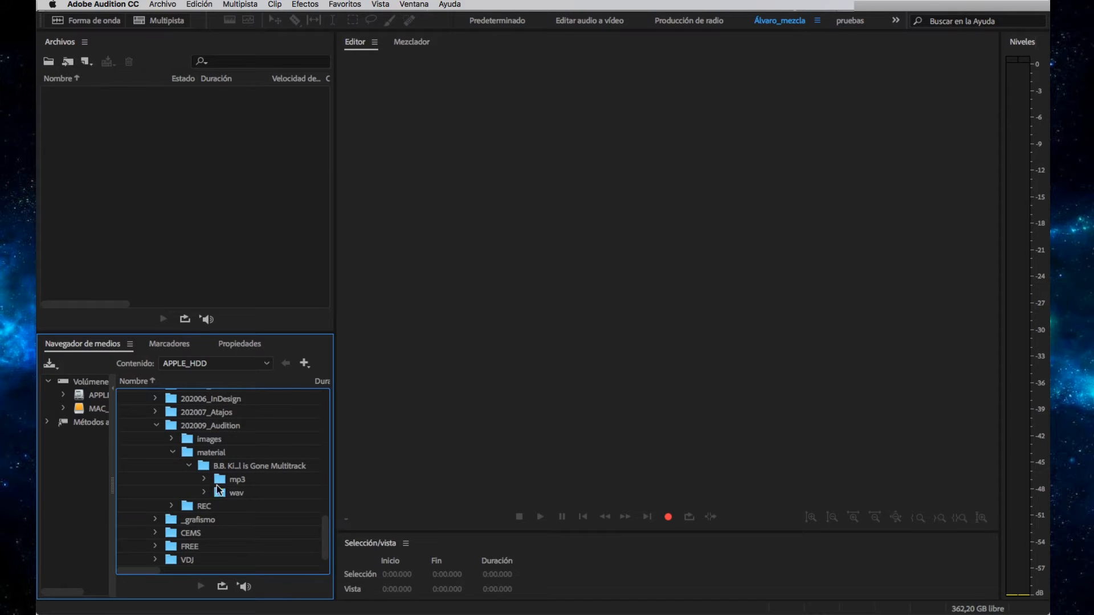
pyautogui.click(221, 469)
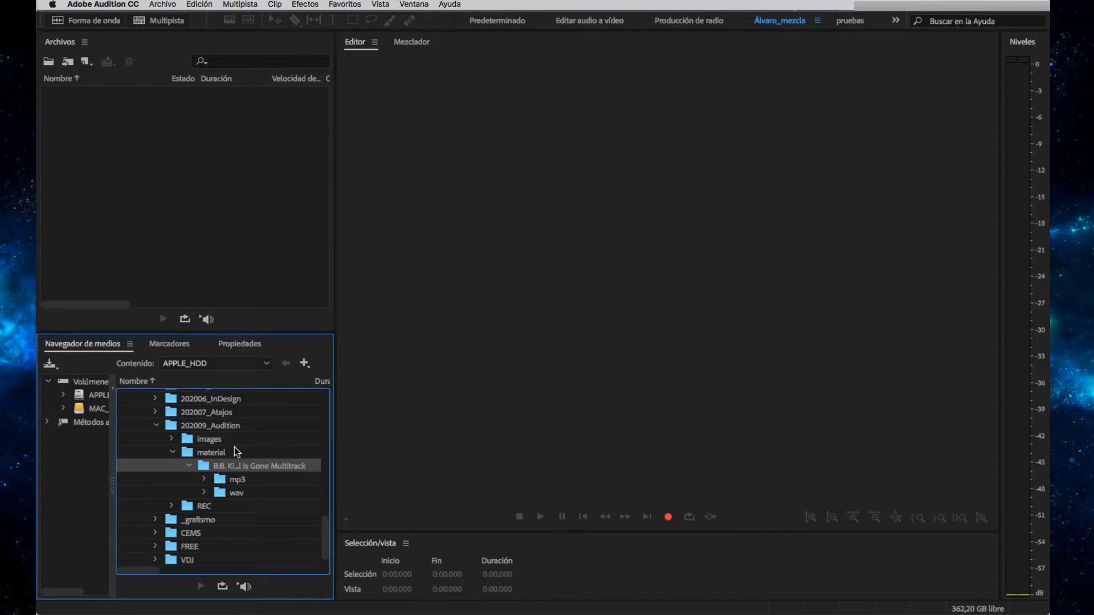
pyautogui.scroll(5, 164, 454)
pyautogui.scroll(-5, 164, 454)
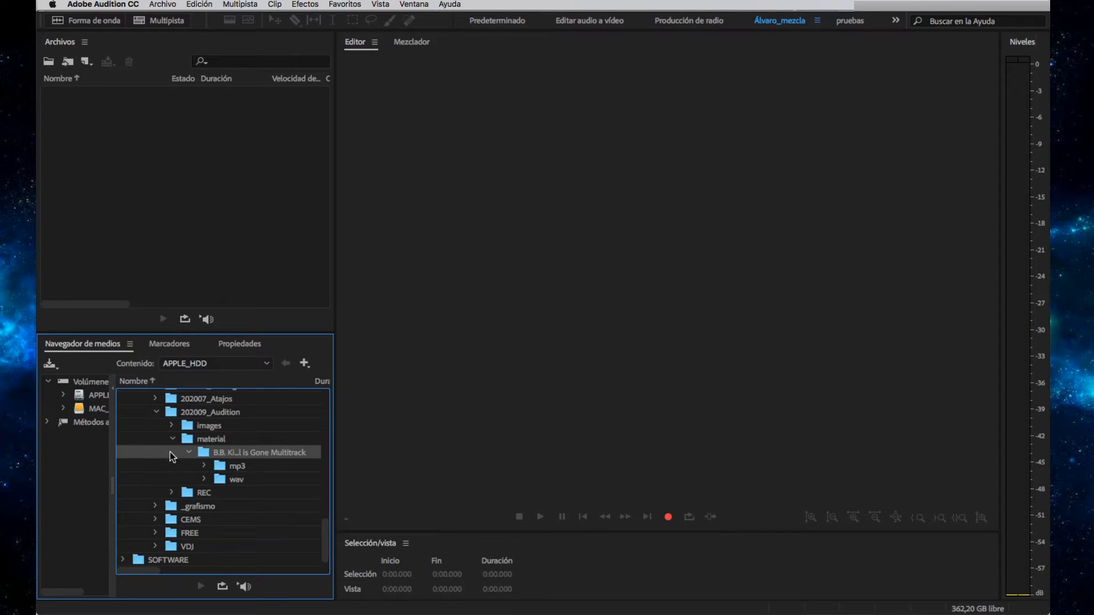
pyautogui.doubleClick(201, 454)
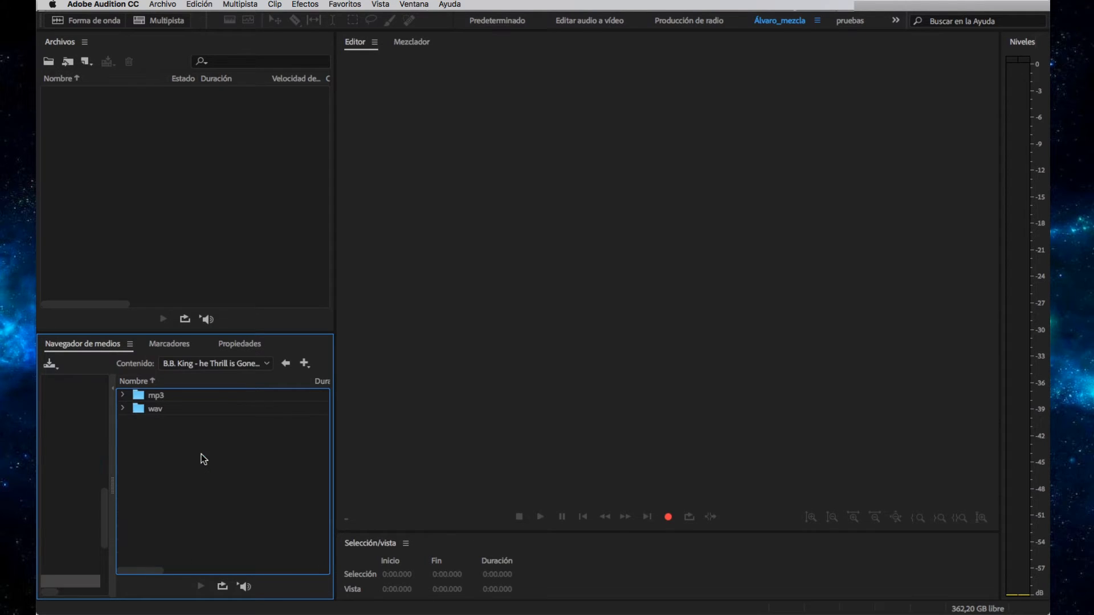
# Expand the wav folder in the media browser and look inside the mp3 folder, leaving only wav expanded.
pyautogui.moveTo(106, 508); pyautogui.dragTo(104, 397)
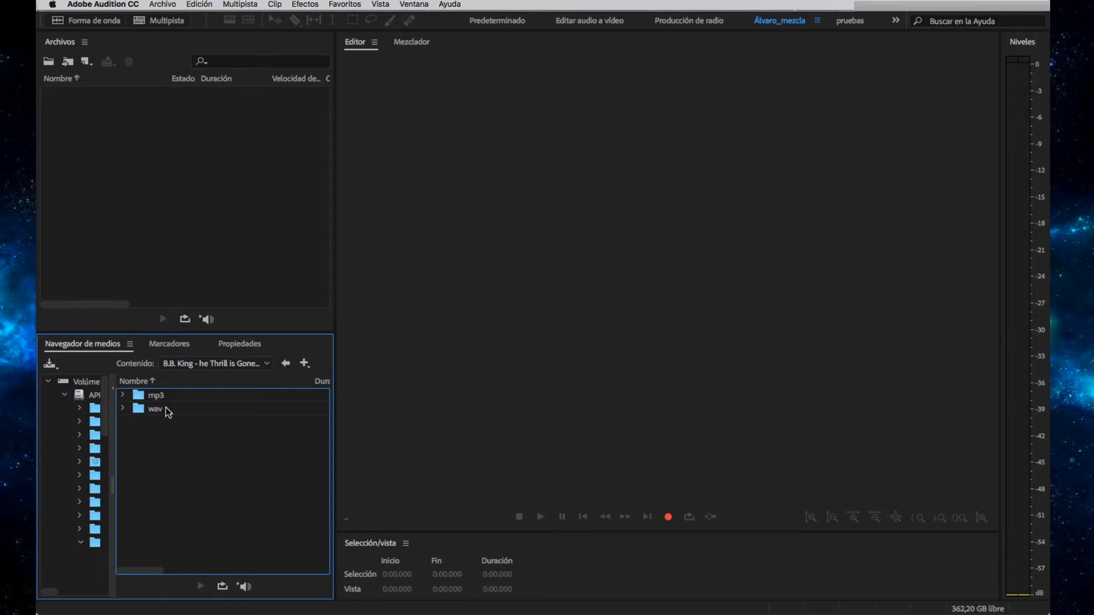
pyautogui.click(266, 364)
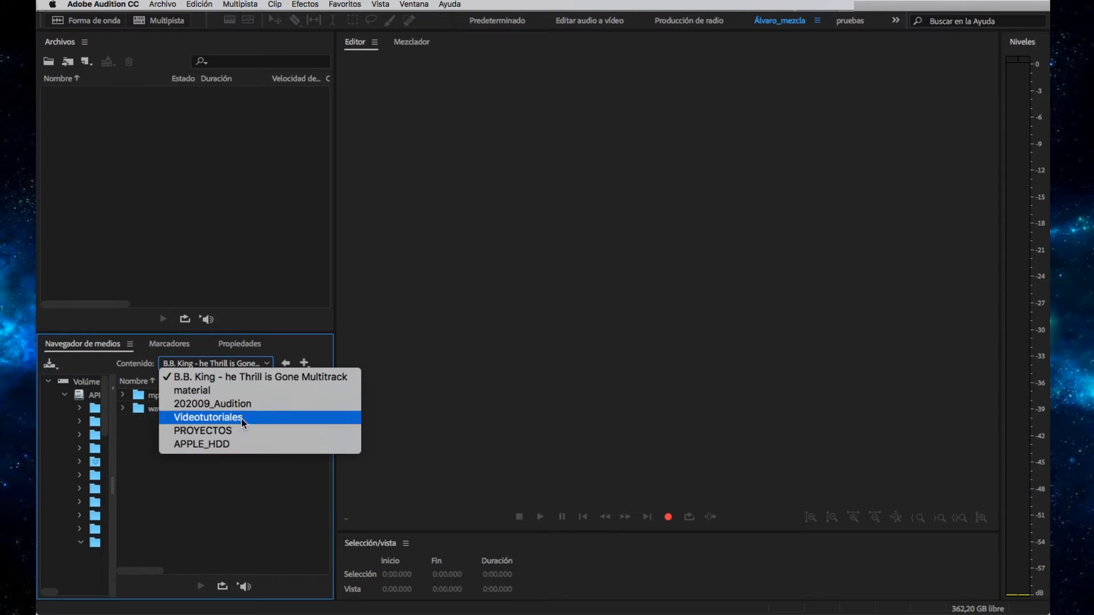
pyautogui.click(228, 521)
pyautogui.click(123, 409)
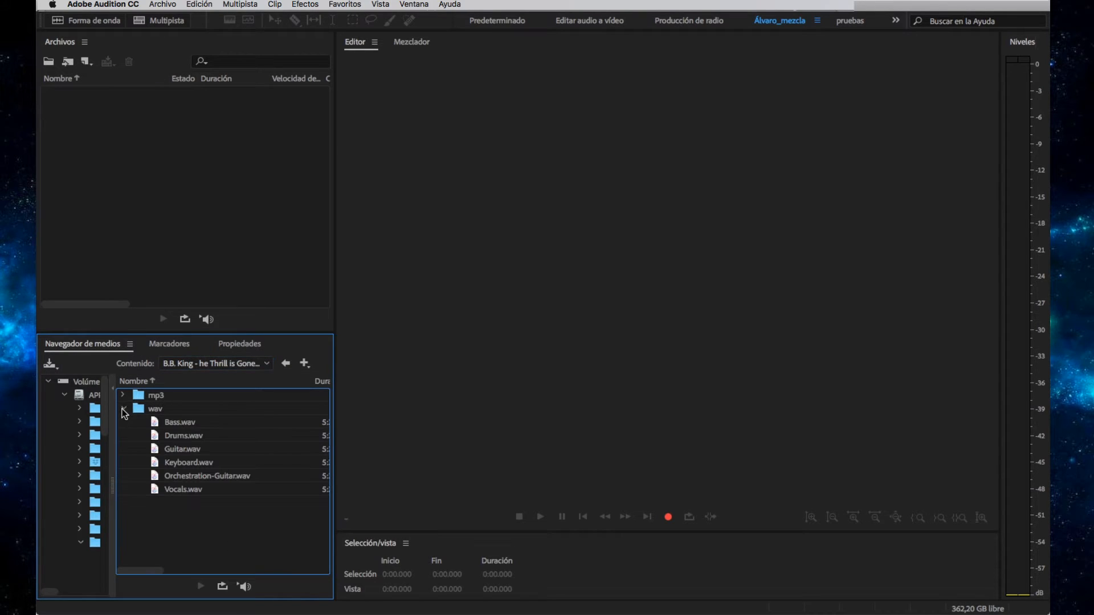
pyautogui.click(123, 395)
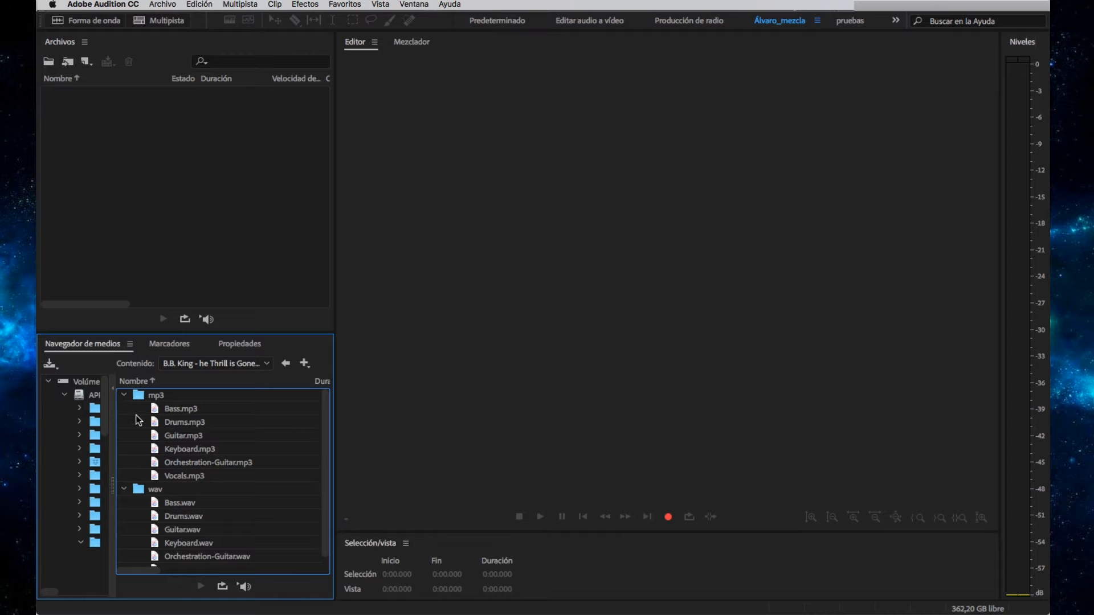
pyautogui.click(124, 395)
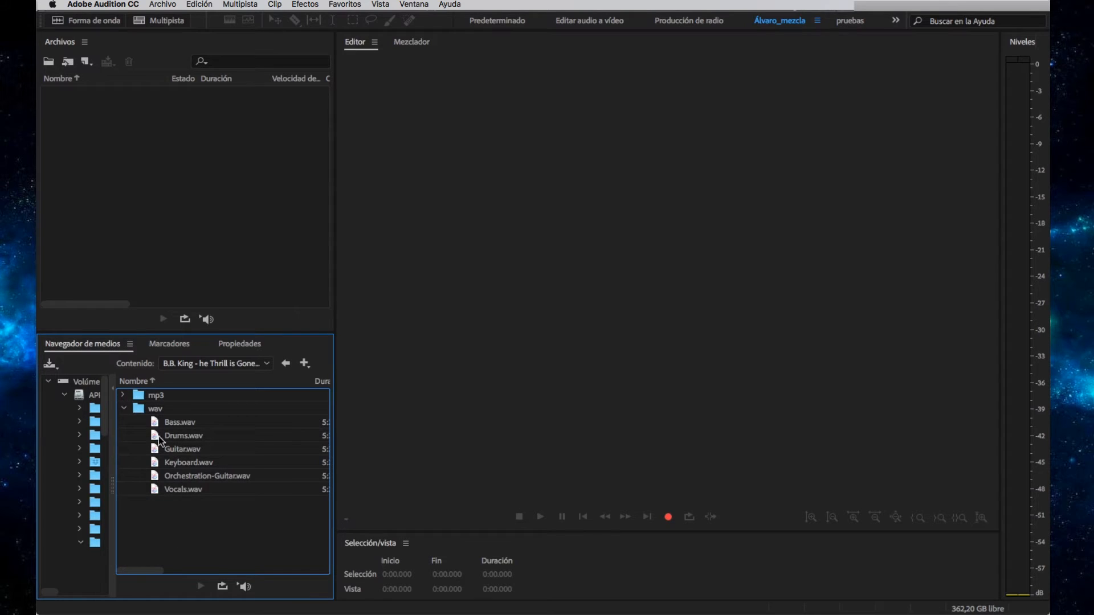
# Examine the duration, sample rate, channels and bit depth of the wav files in the media browser.
pyautogui.click(162, 426)
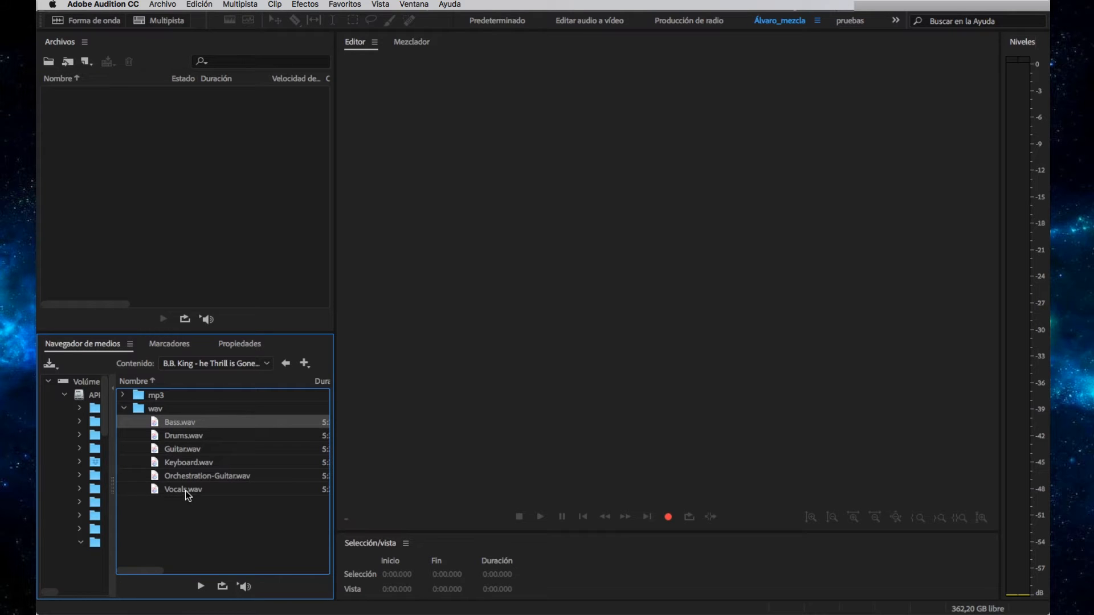
pyautogui.moveTo(151, 572); pyautogui.dragTo(212, 568)
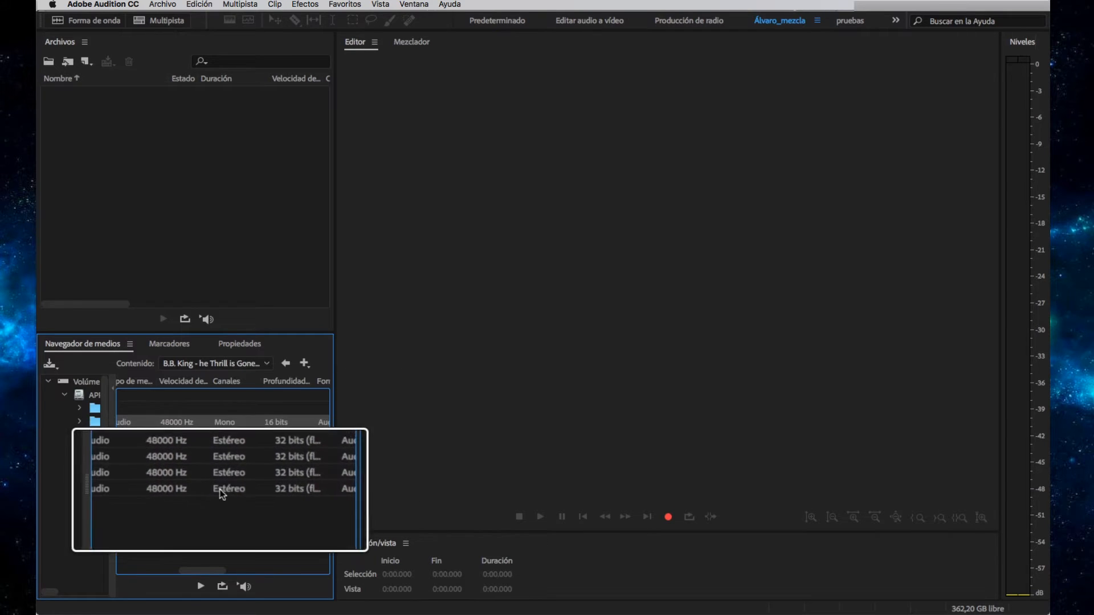
pyautogui.moveTo(192, 566)
pyautogui.mouseDown()
pyautogui.moveTo(116, 567)
pyautogui.moveTo(204, 566)
pyautogui.mouseUp()
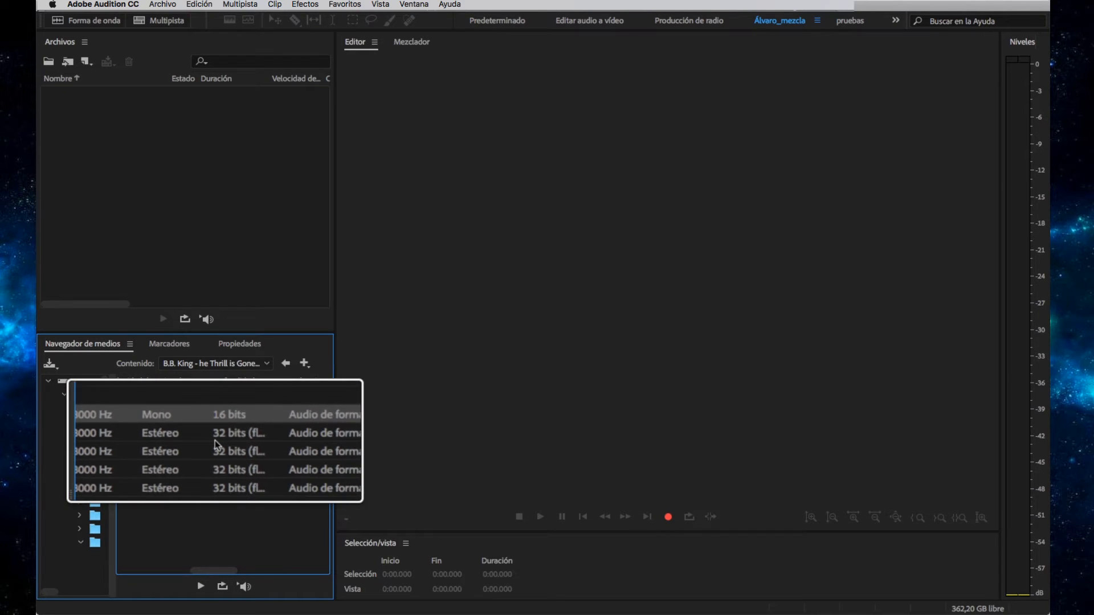
pyautogui.hscroll(-5, 194, 462)
pyautogui.hscroll(4, 178, 481)
pyautogui.hscroll(5, 194, 467)
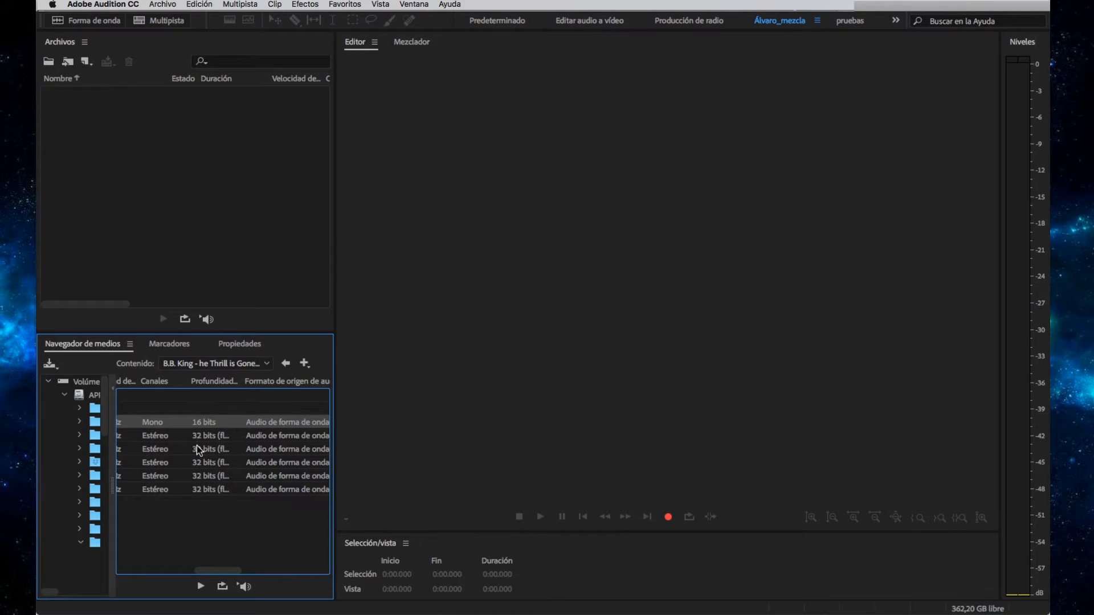
pyautogui.hscroll(-2, 214, 478)
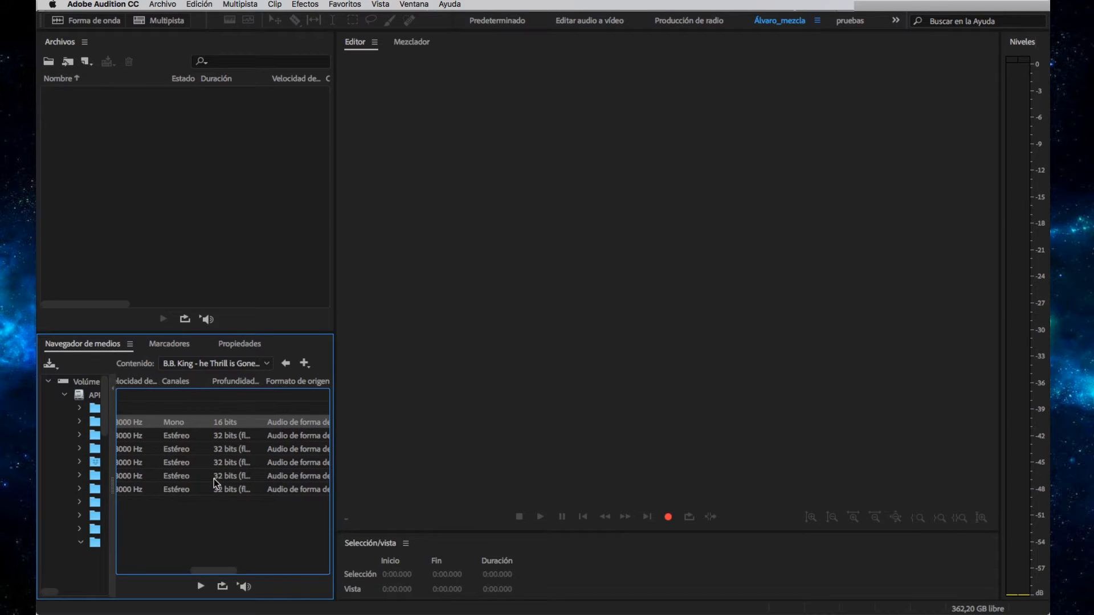
pyautogui.hscroll(-3, 214, 479)
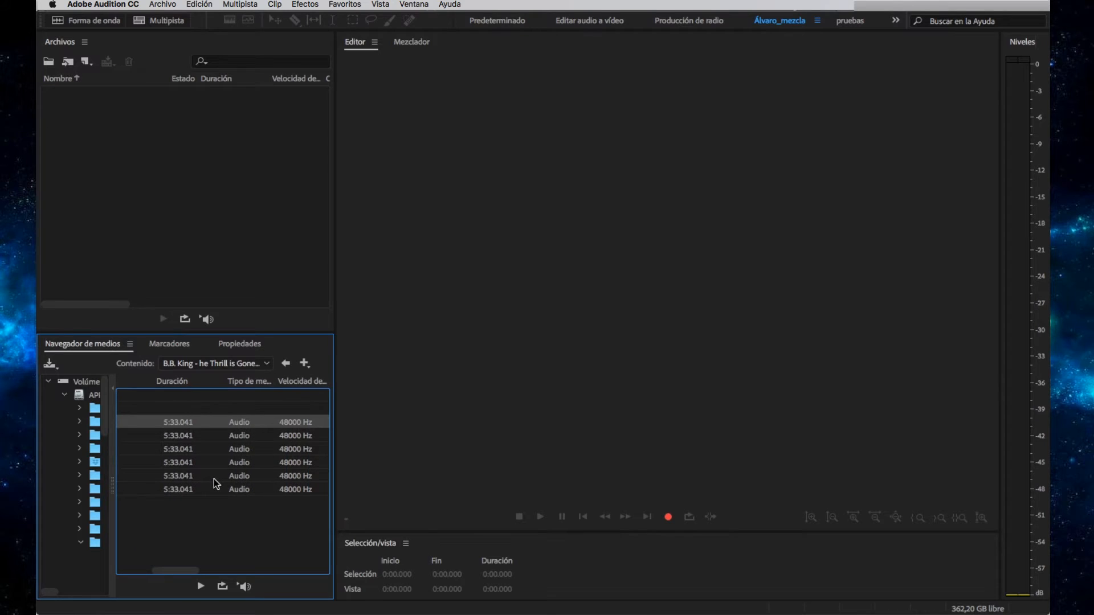
pyautogui.hscroll(-3, 213, 483)
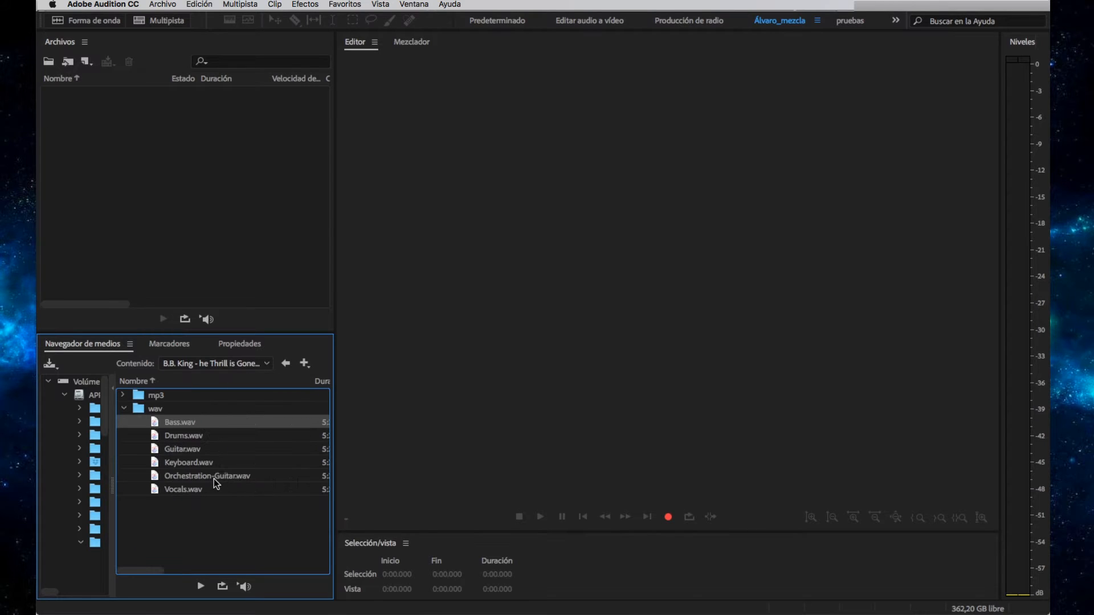
# Preview Drums.wav from the media browser for a few seconds and stop playback.
pyautogui.click(194, 437)
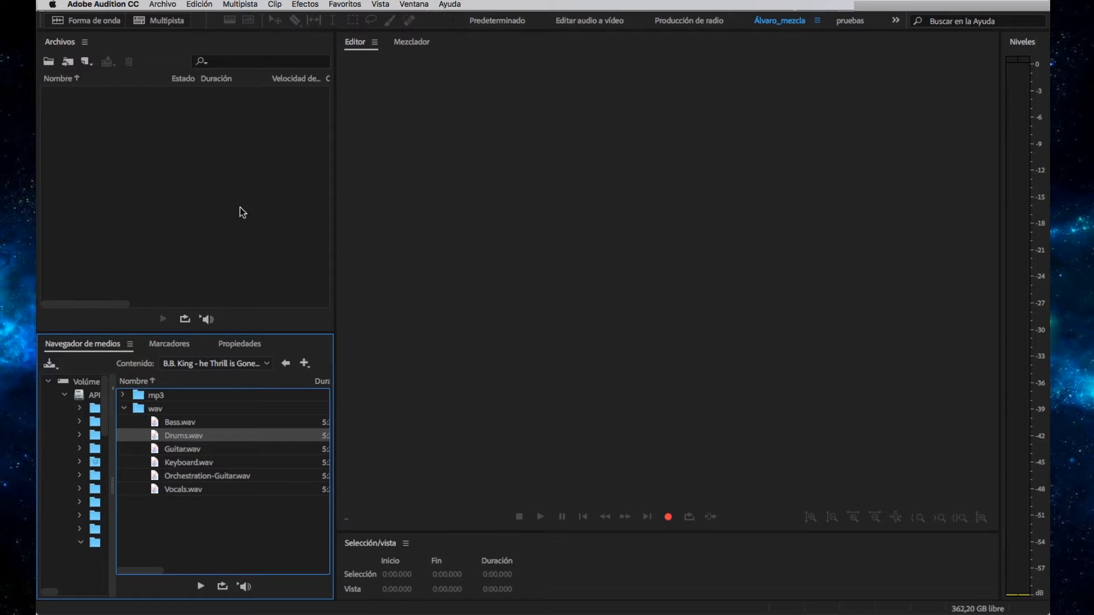
pyautogui.click(200, 586)
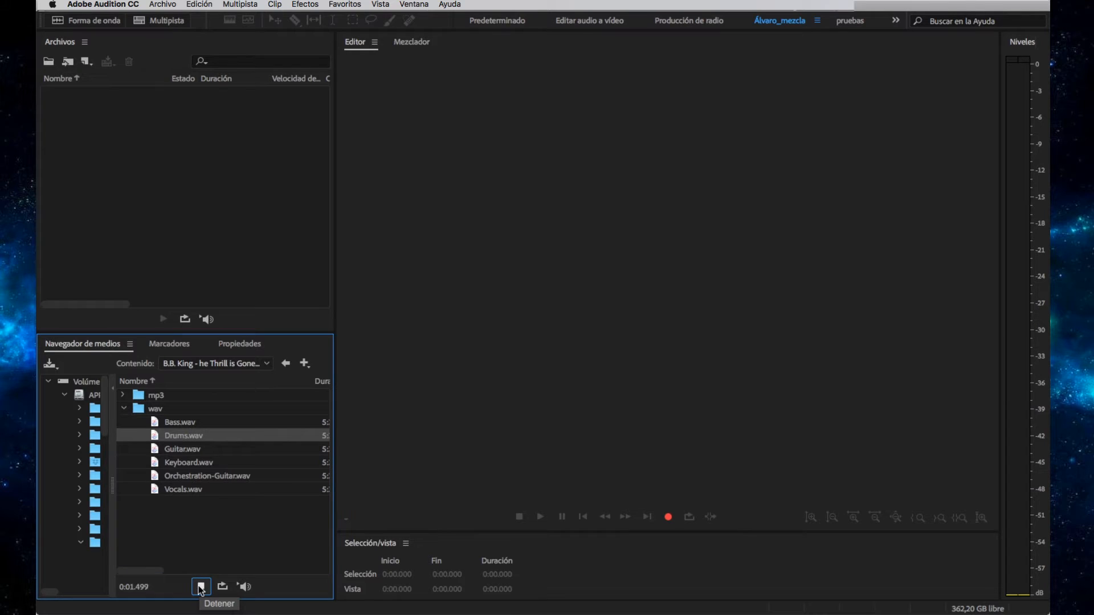
pyautogui.click(200, 586)
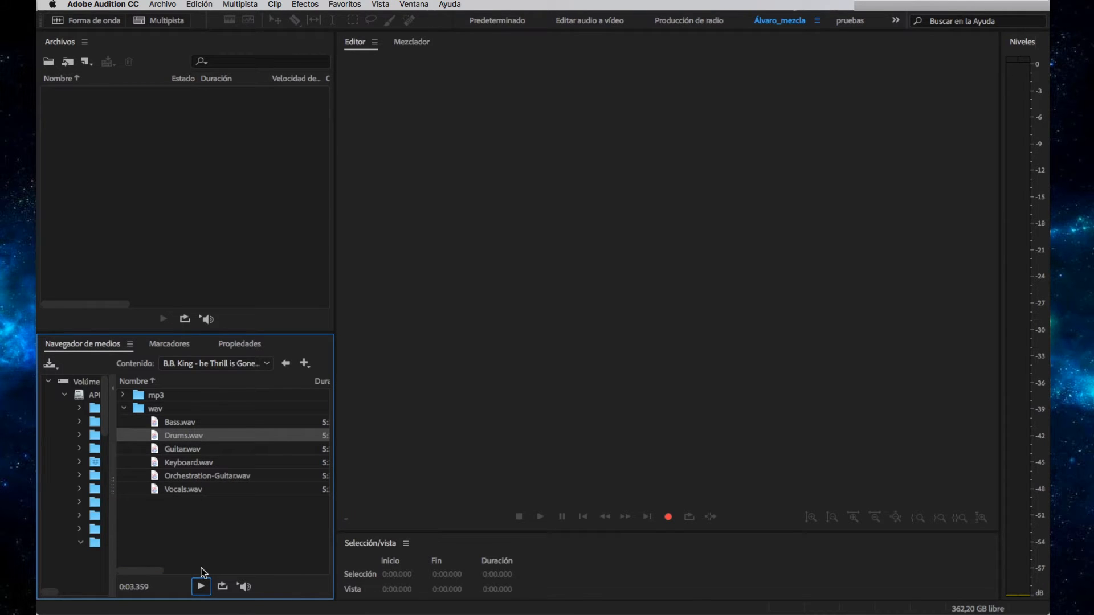
# Enable automatic playback in the media browser, preview Guitar.wav and Keyboard.wav, and stop playback.
pyautogui.click(244, 587)
pyautogui.click(199, 450)
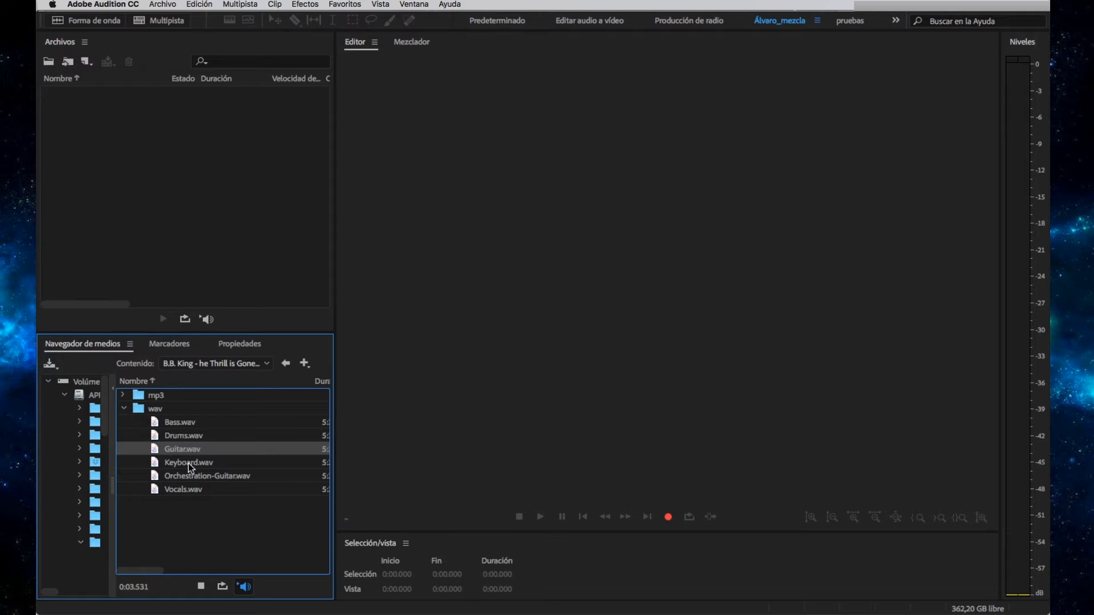
pyautogui.click(189, 463)
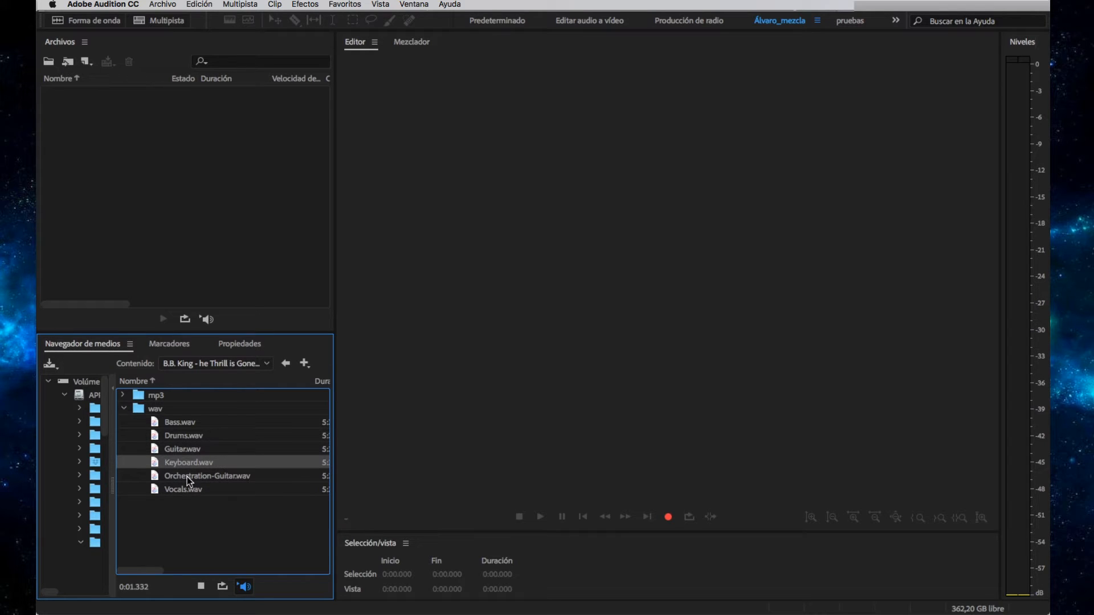
pyautogui.click(201, 587)
# Recheck the sample rate and bit depth columns of the wav files as reference for the session settings.
pyautogui.hscroll(5, 208, 542)
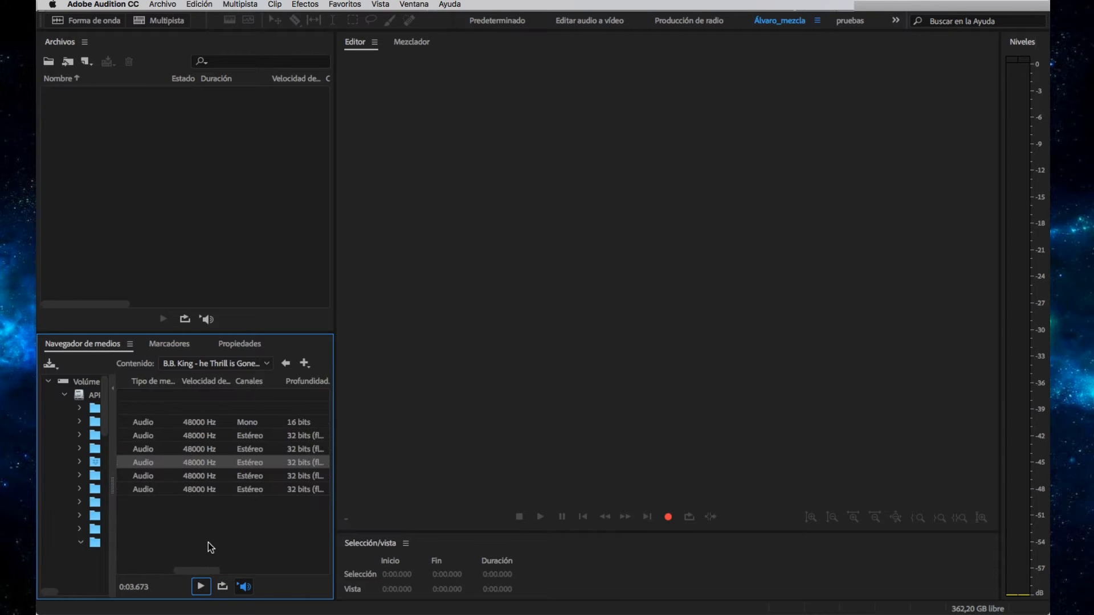
pyautogui.hscroll(-2, 208, 468)
pyautogui.hscroll(2, 207, 469)
pyautogui.hscroll(2, 248, 445)
pyautogui.hscroll(-8, 249, 445)
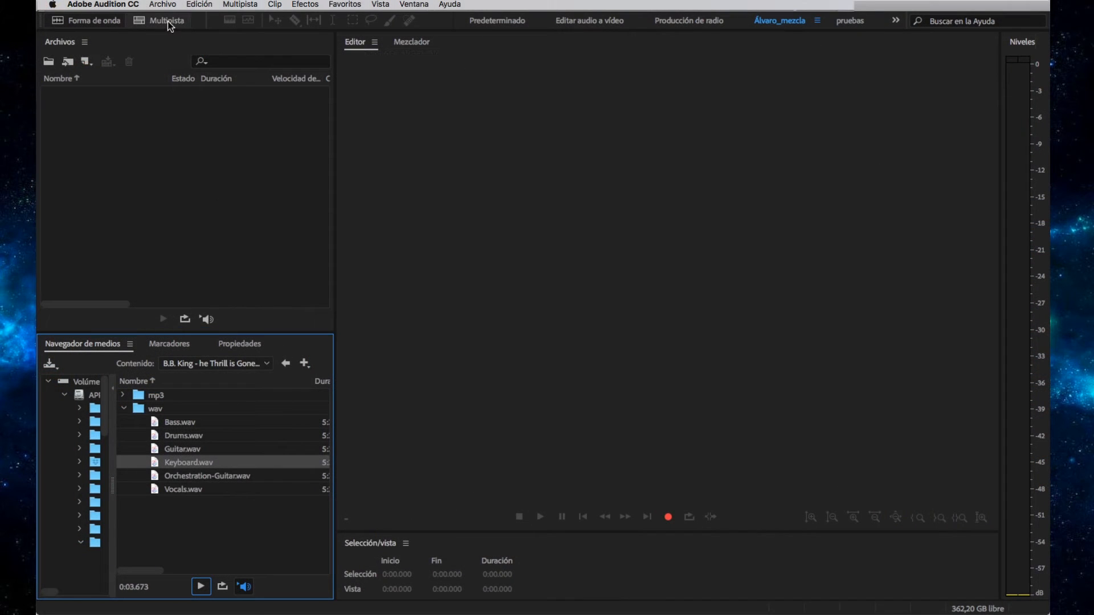
# Start a new multitrack session and name it Videotuto_Auditon.
pyautogui.click(162, 4)
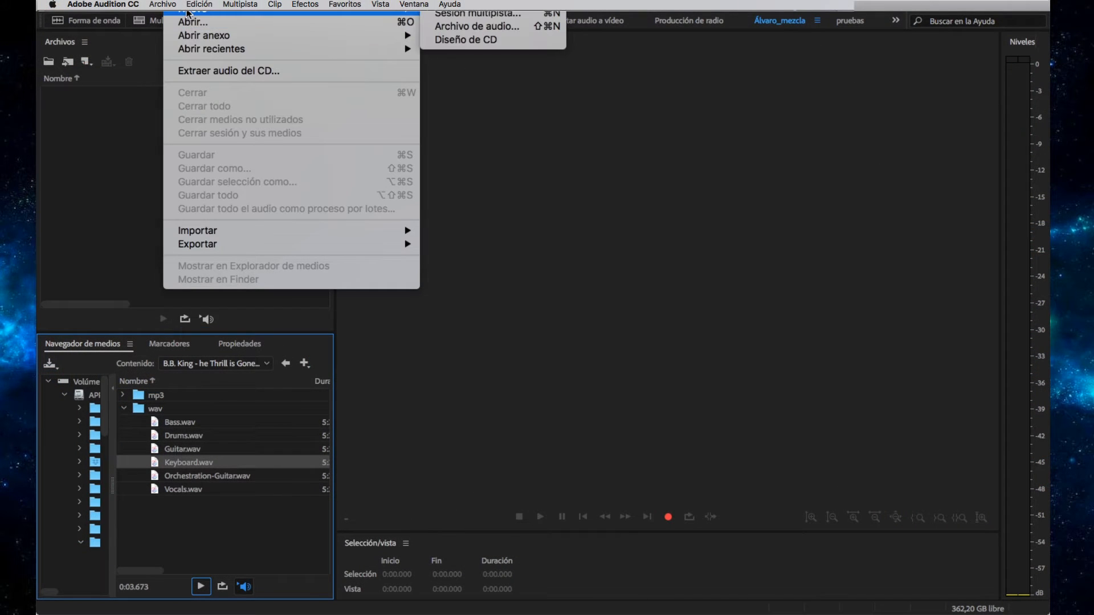
pyautogui.click(184, 21)
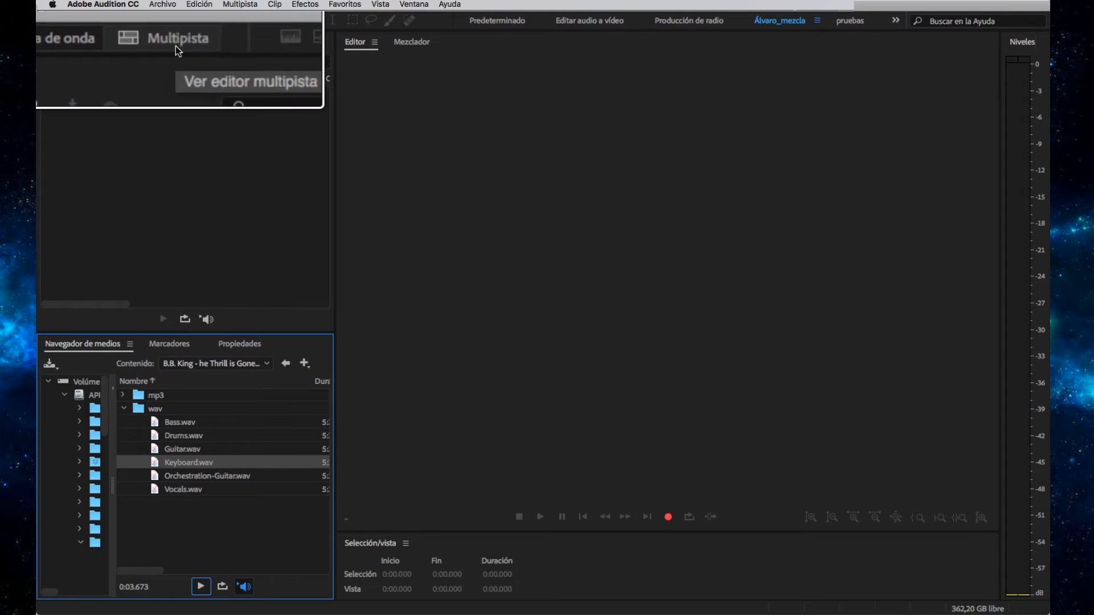
pyautogui.click(163, 23)
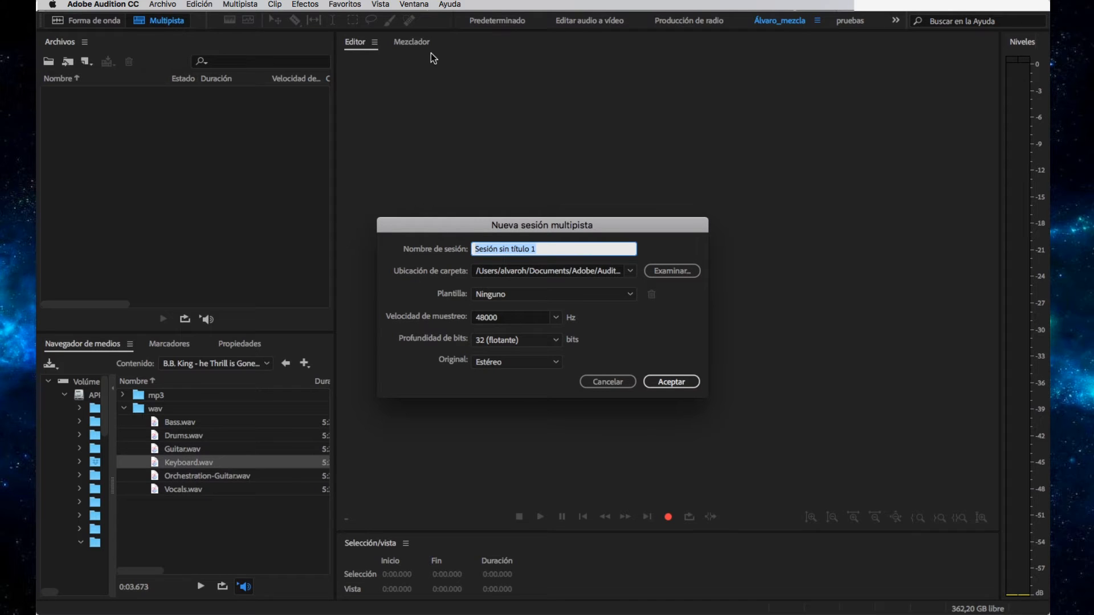
pyautogui.write('Videtuto_Auditon')
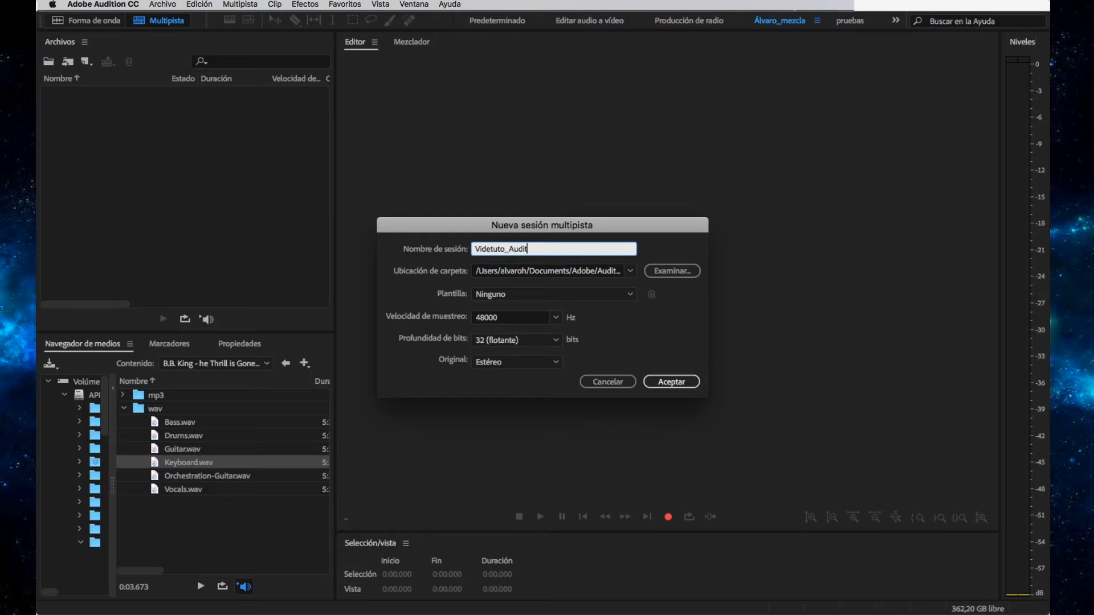
pyautogui.click(489, 249)
pyautogui.write('o')
# Choose the Escritorio folder as the new session's save location.
pyautogui.click(664, 272)
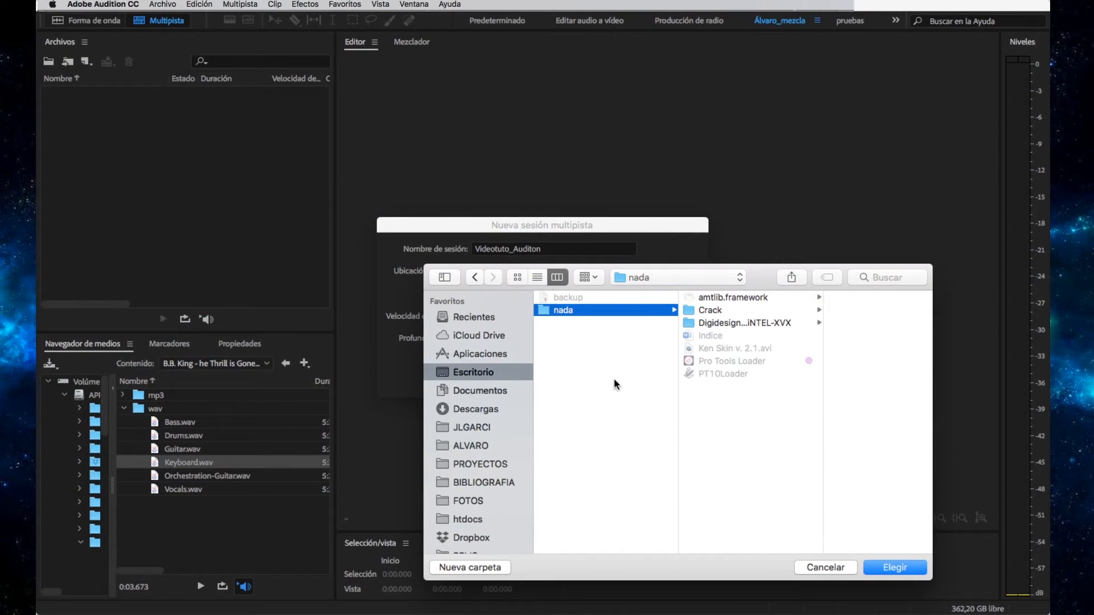
pyautogui.click(459, 373)
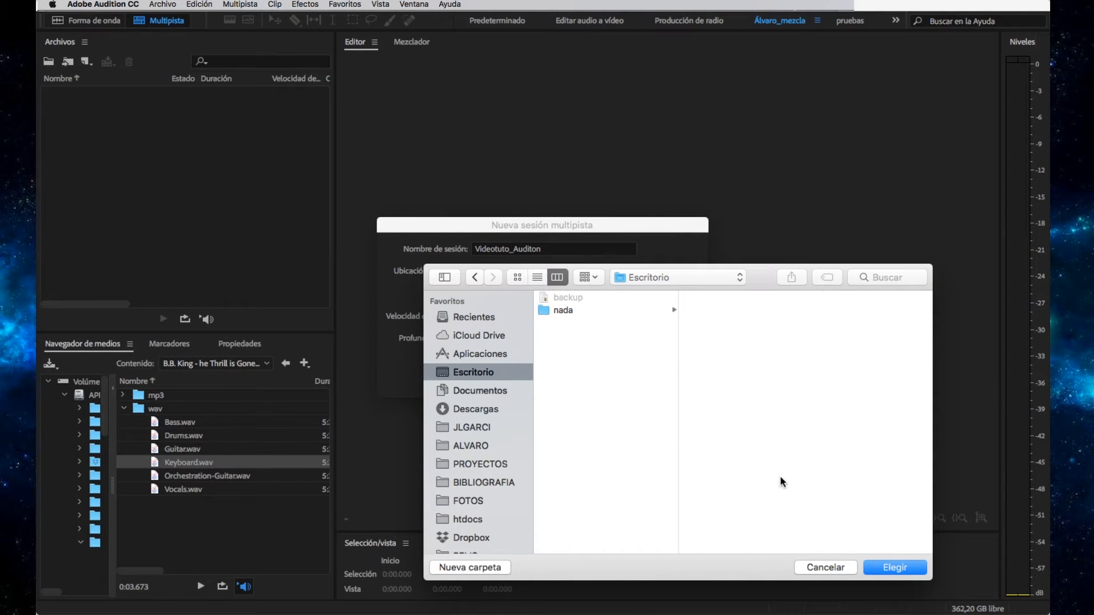
pyautogui.click(896, 568)
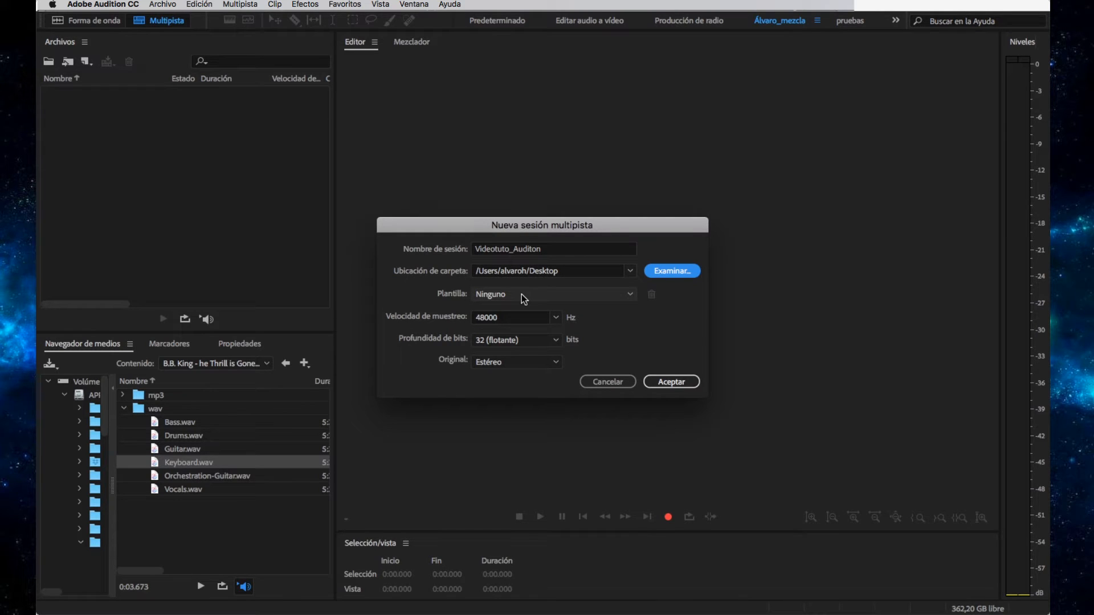
# Review the sample rate options and create the session at 48000 Hz, 32-bit float, with a stereo master.
pyautogui.click(555, 321)
pyautogui.click(555, 321)
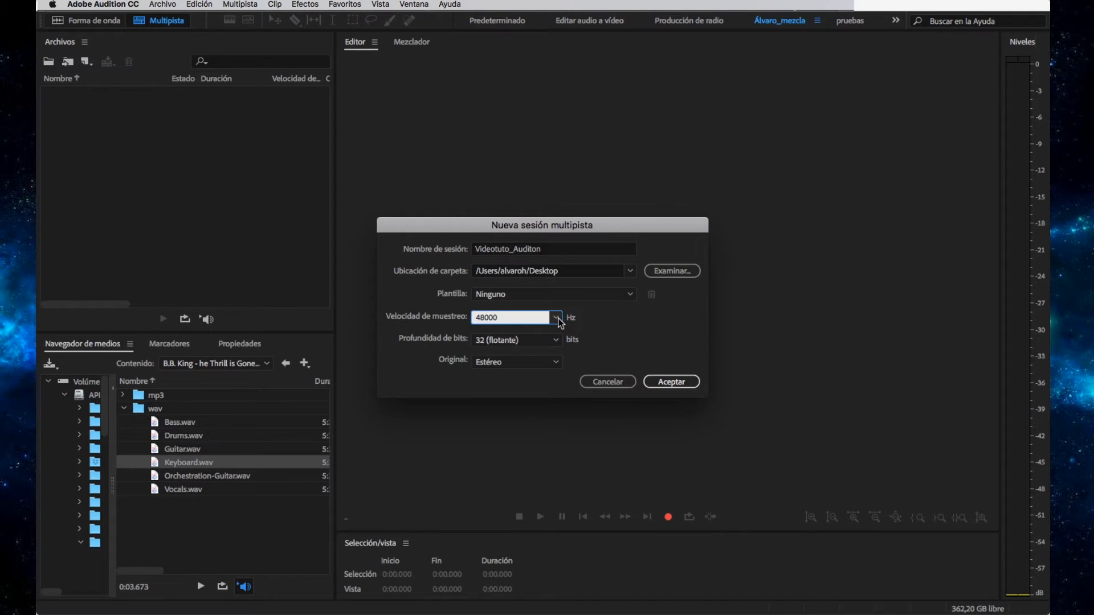
pyautogui.click(556, 319)
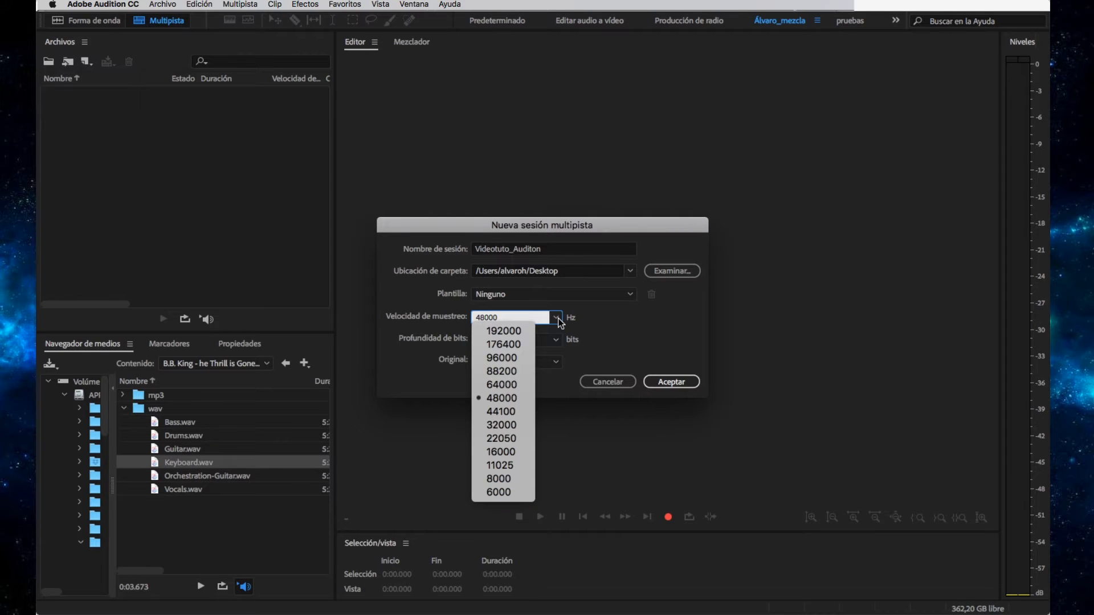
pyautogui.click(560, 321)
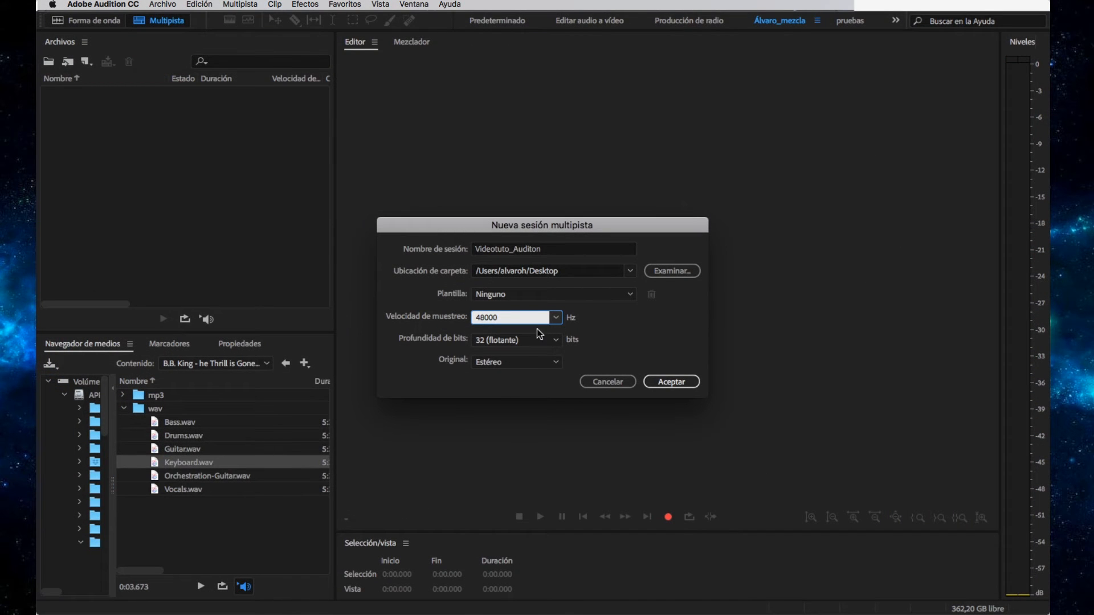
pyautogui.click(674, 383)
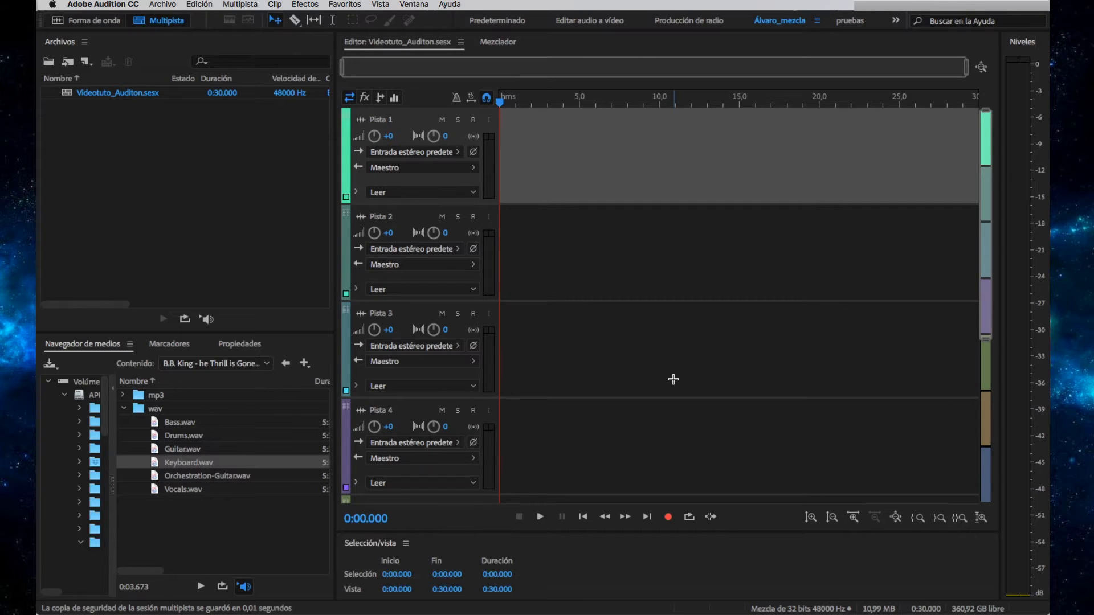
# Switch to Finder and inspect the Videotuto_Auditon folder on the Escritorio, including its session file and Backup folder.
pyautogui.press('super+Tab')
pyautogui.press('super+Tab')
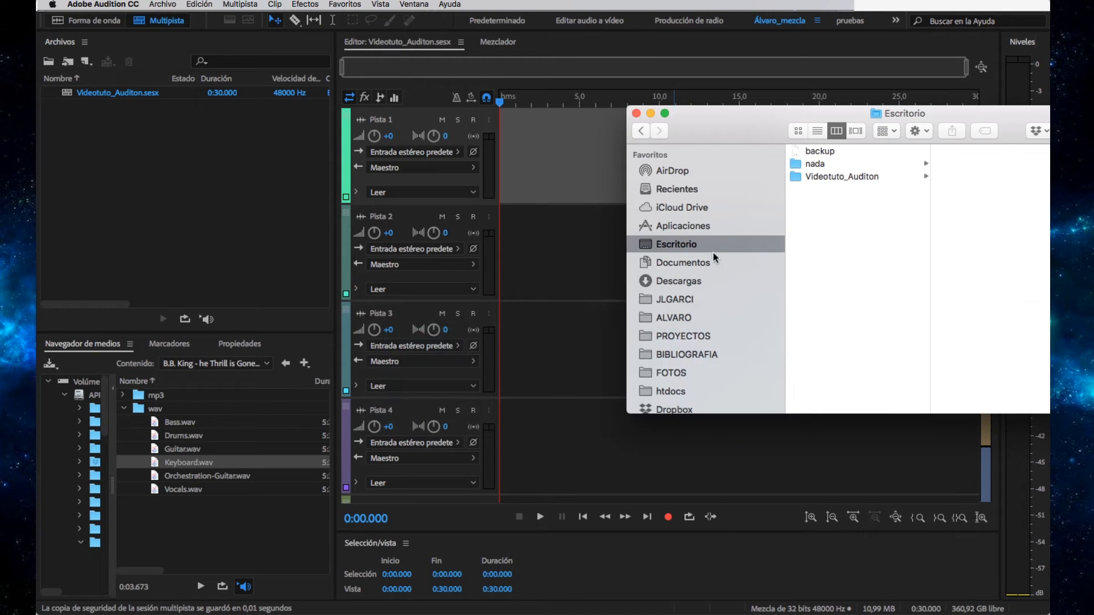
pyautogui.click(842, 178)
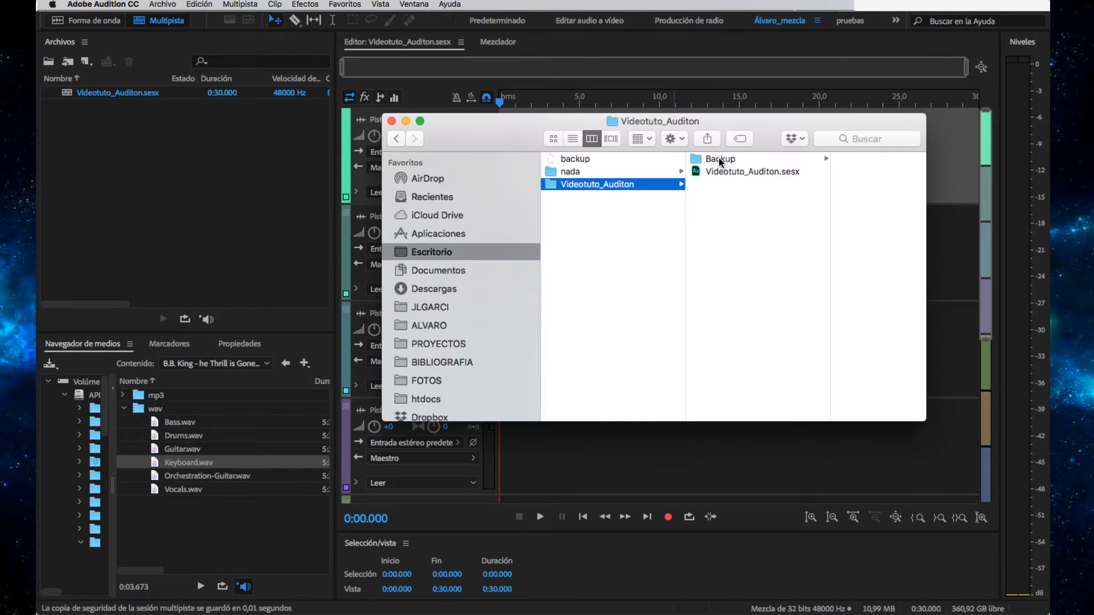
pyautogui.click(727, 172)
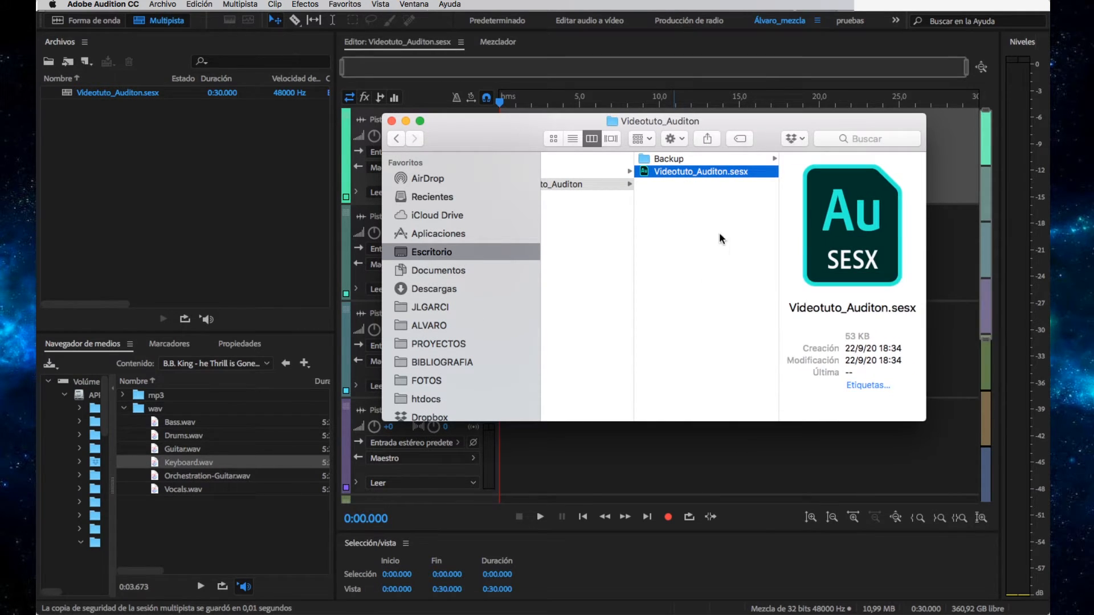
pyautogui.click(694, 161)
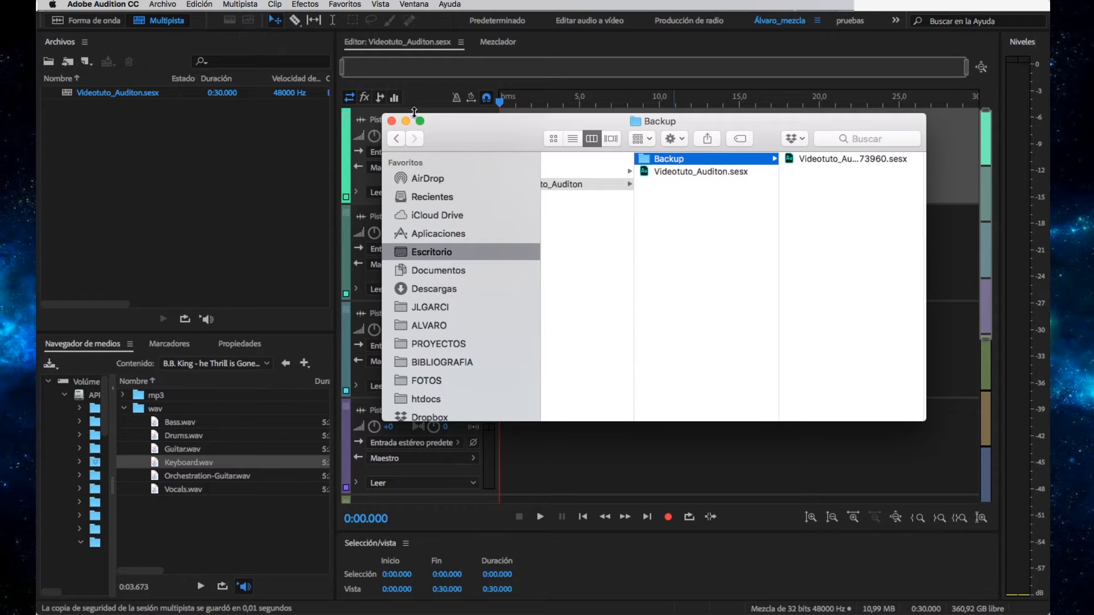
pyautogui.hscroll(-3, 681, 217)
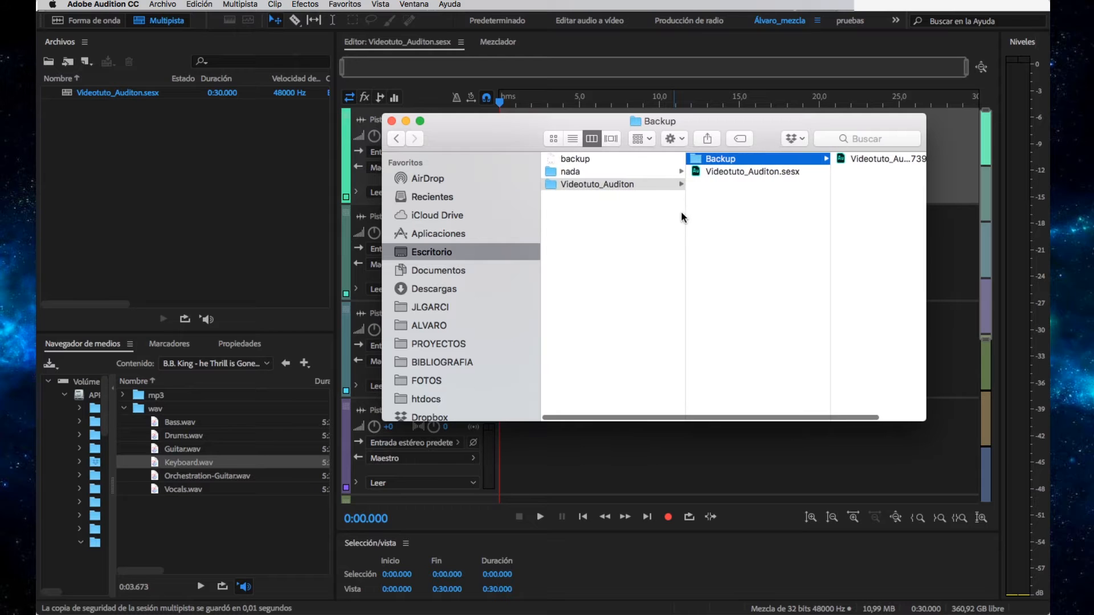
# Close the Finder window and review the multitrack commands for adding, duplicating and deleting tracks.
pyautogui.click(391, 121)
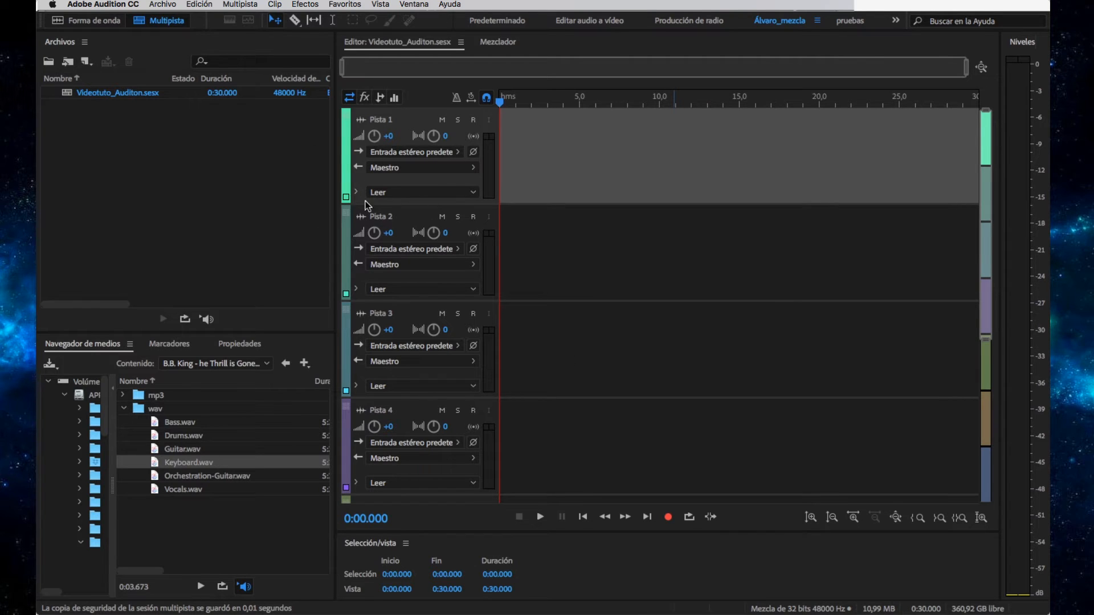
pyautogui.click(414, 113)
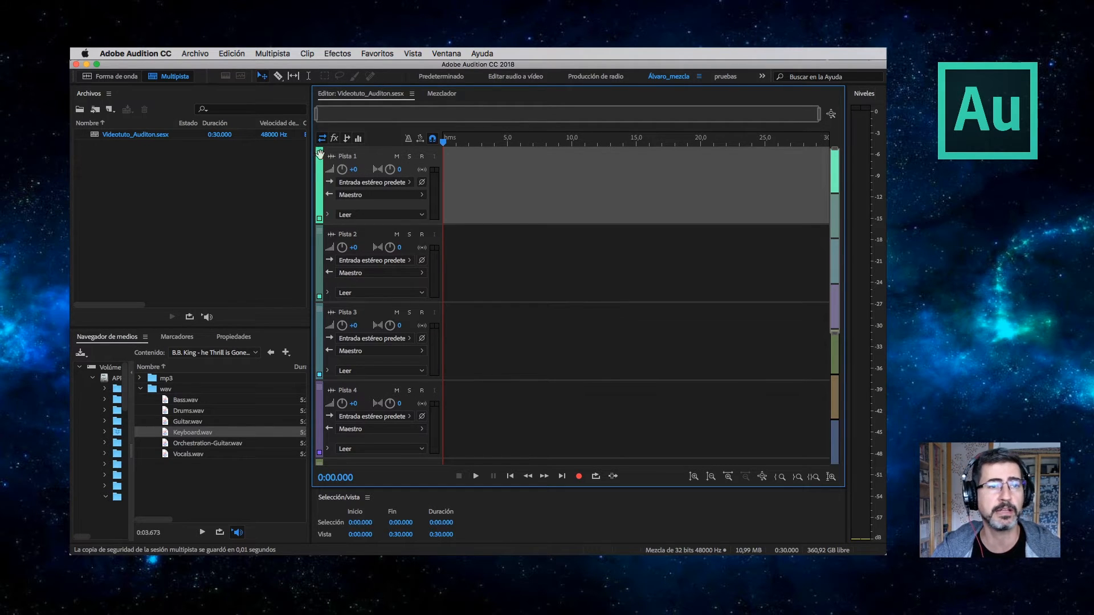
pyautogui.click(272, 54)
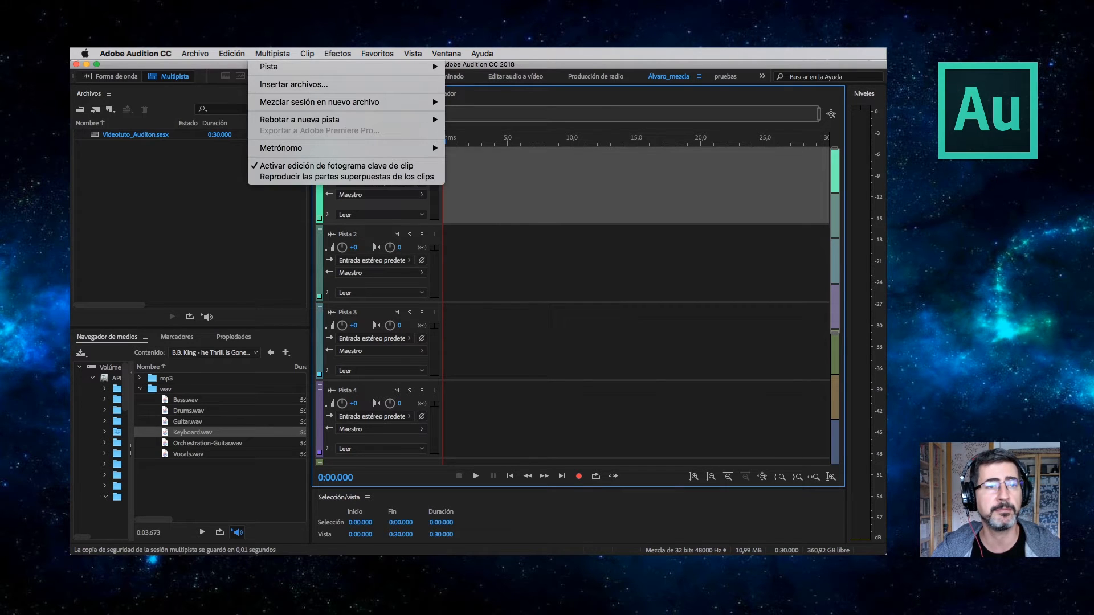
pyautogui.moveTo(307, 68)
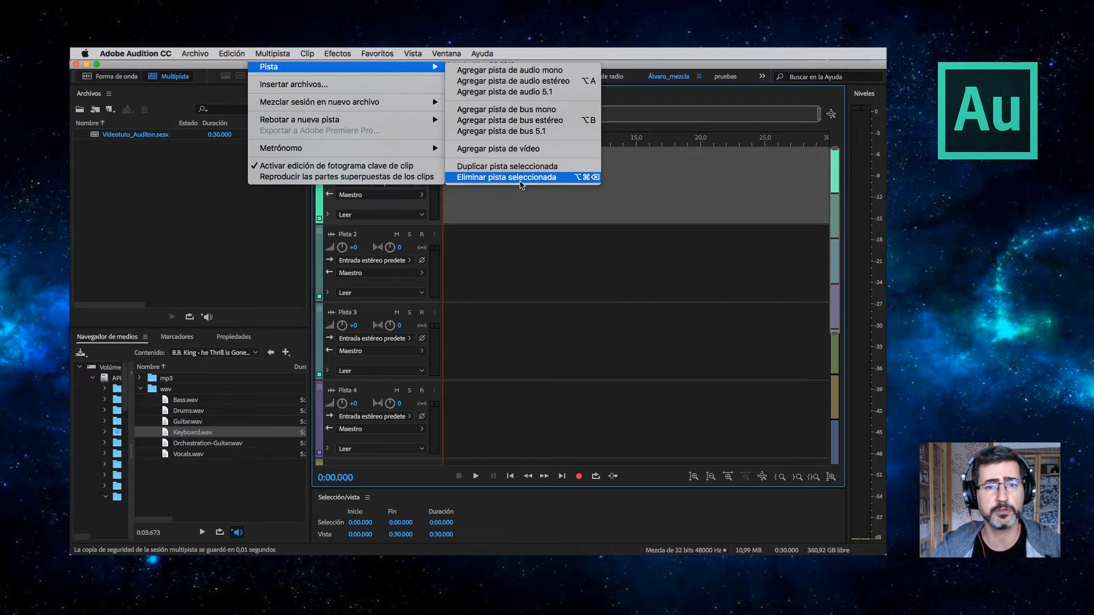
pyautogui.click(570, 205)
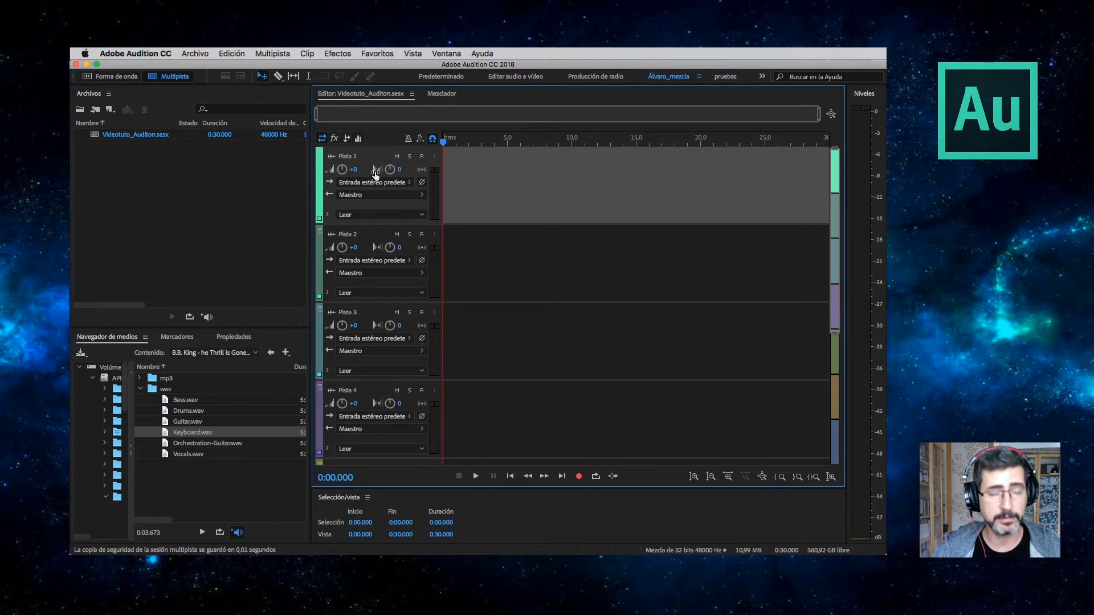
# Delete tracks Pista 1 through Pista 6 from the session, keeping only the Maestro track.
pyautogui.press('alt+super+BackSpace')
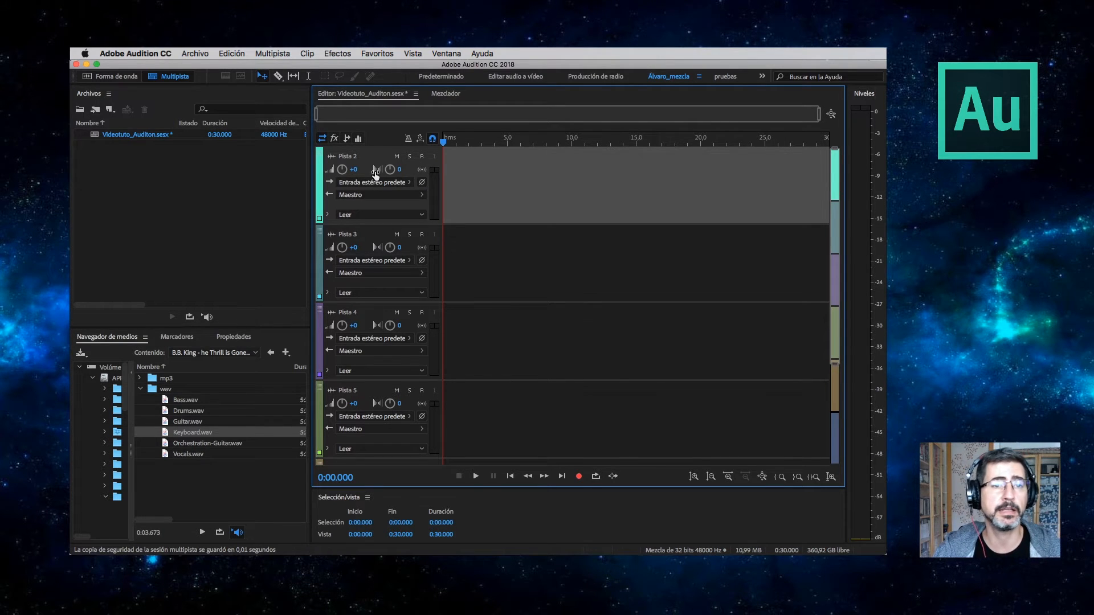
pyautogui.press('alt+super+BackSpace')
pyautogui.press('alt+super+BackSpace')
pyautogui.press('alt+super+BackSpace')
pyautogui.press('alt+super+BackSpace')
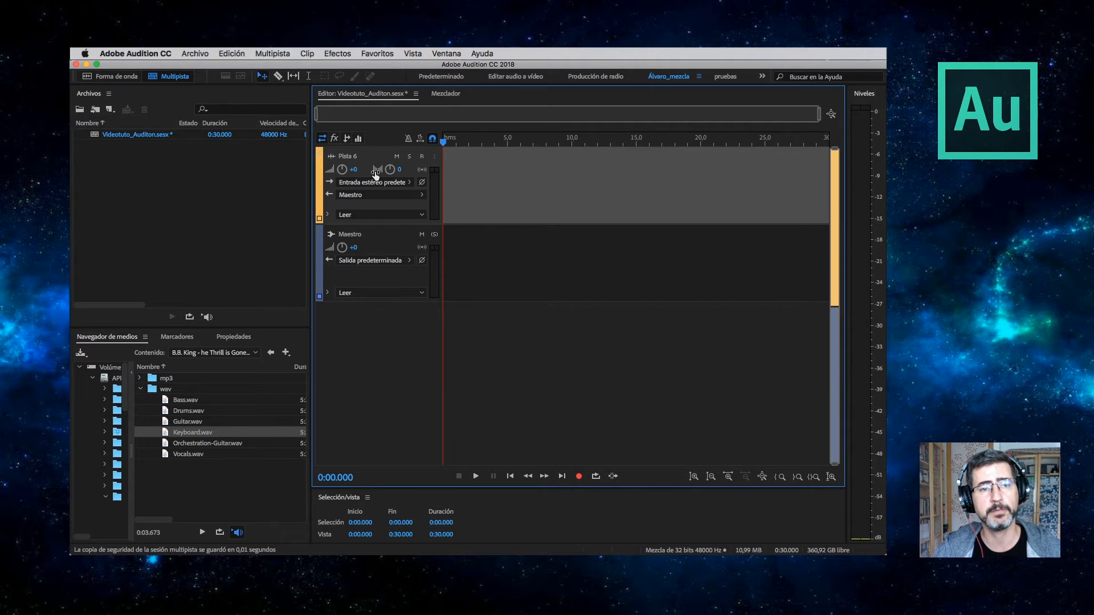
pyautogui.press('alt+super+BackSpace')
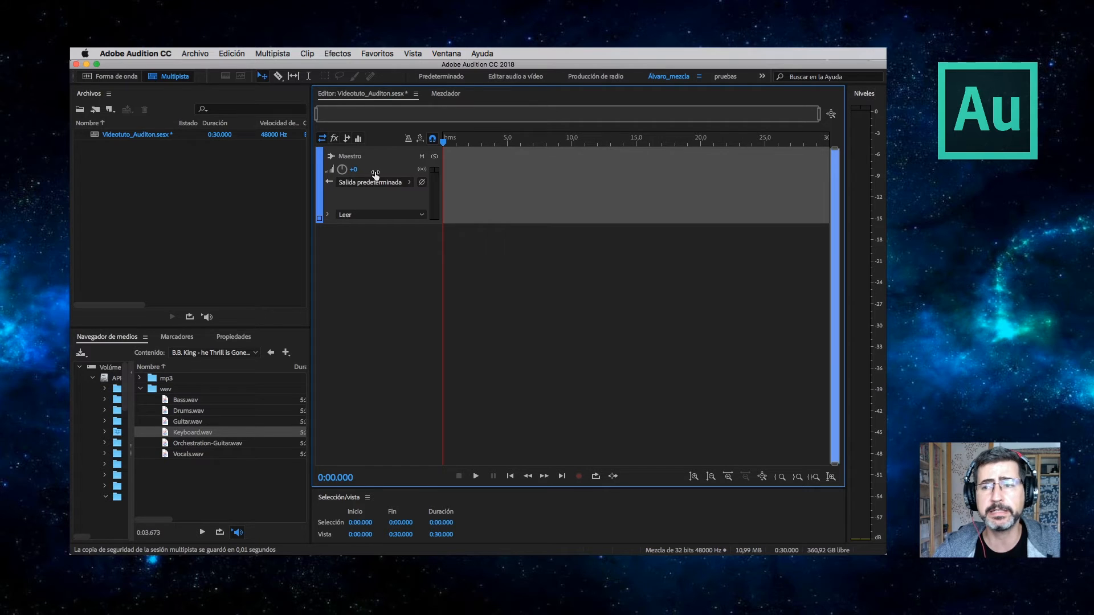
# Start another new multitrack session, review the list of available session templates, and cancel it.
pyautogui.click(195, 53)
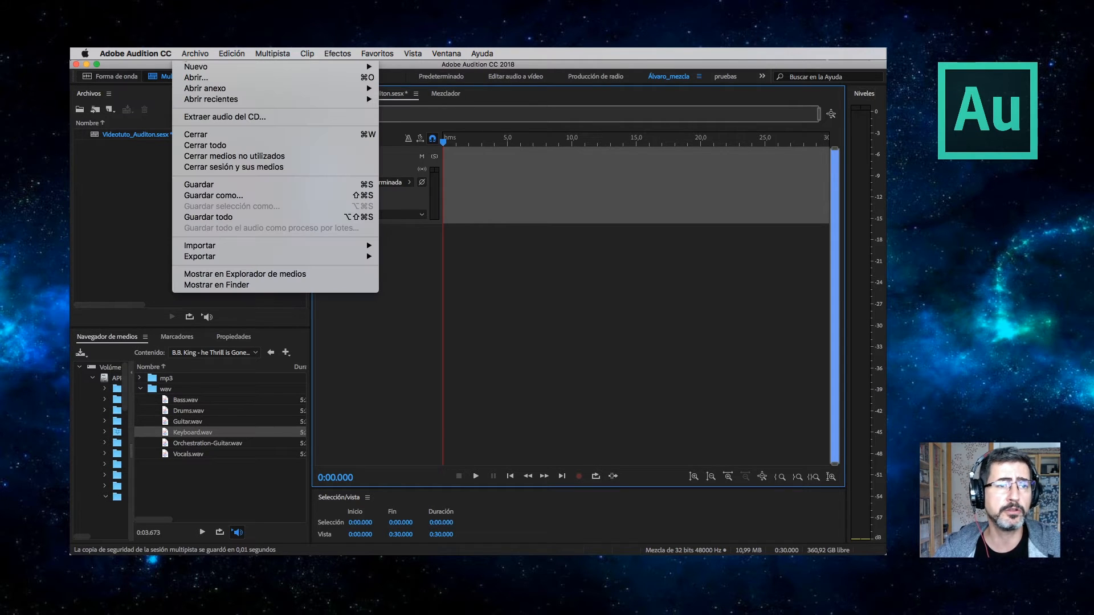
pyautogui.moveTo(193, 67)
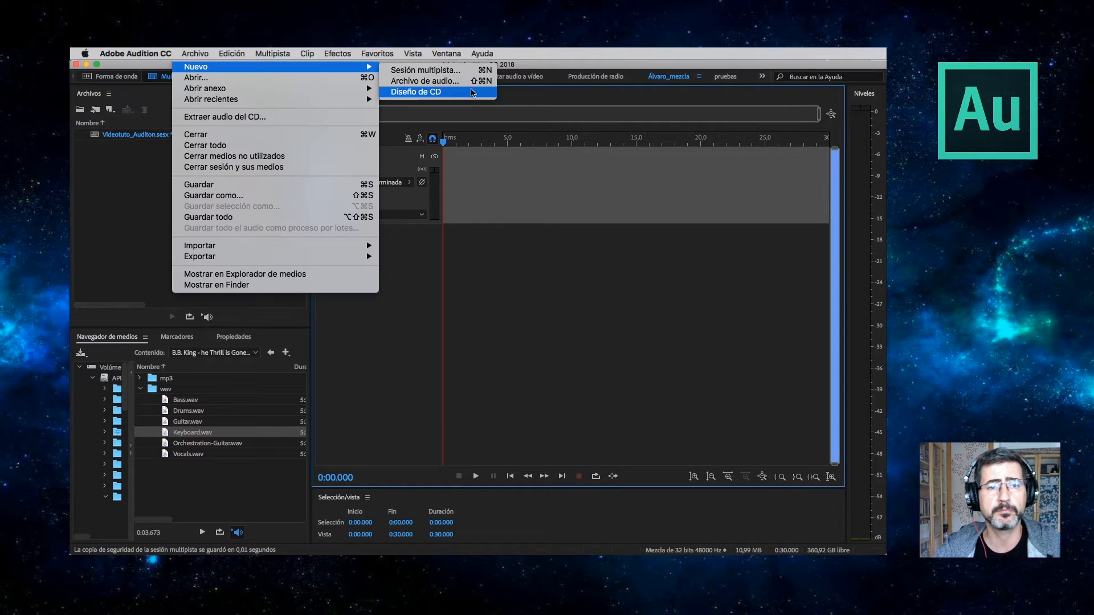
pyautogui.click(447, 68)
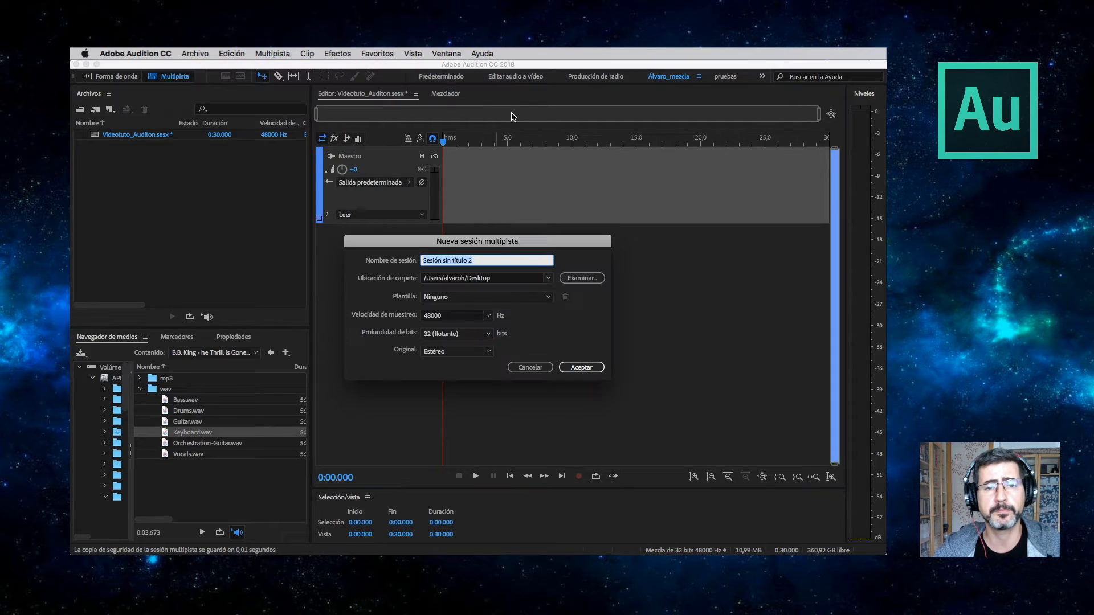
pyautogui.click(546, 302)
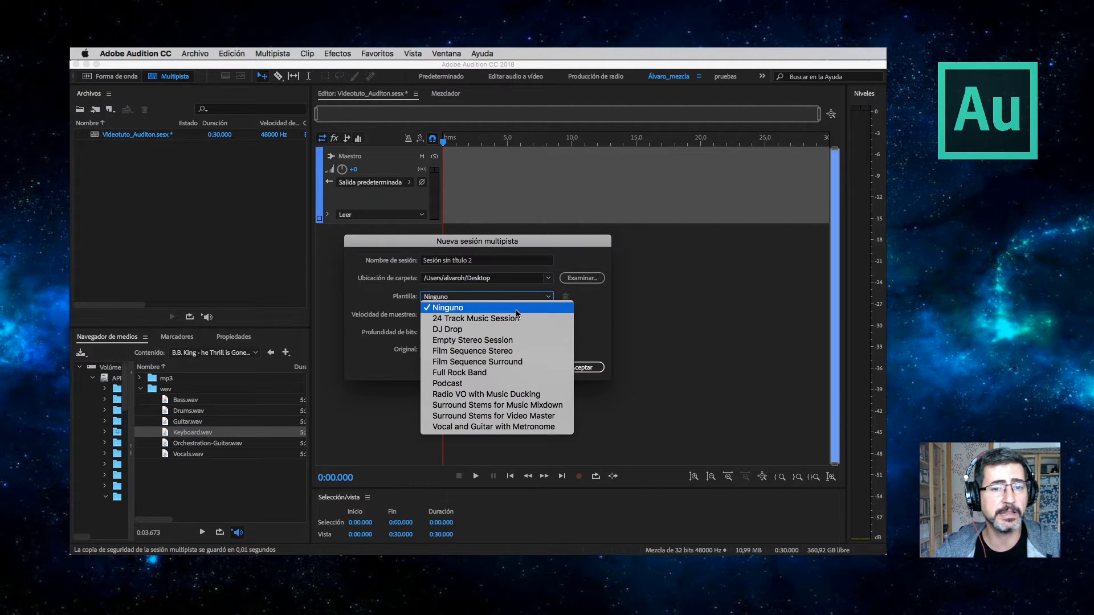
pyautogui.click(582, 319)
pyautogui.click(529, 370)
# Export the current session as a template named Sesion_vacia, including markers and other metadata.
pyautogui.click(195, 53)
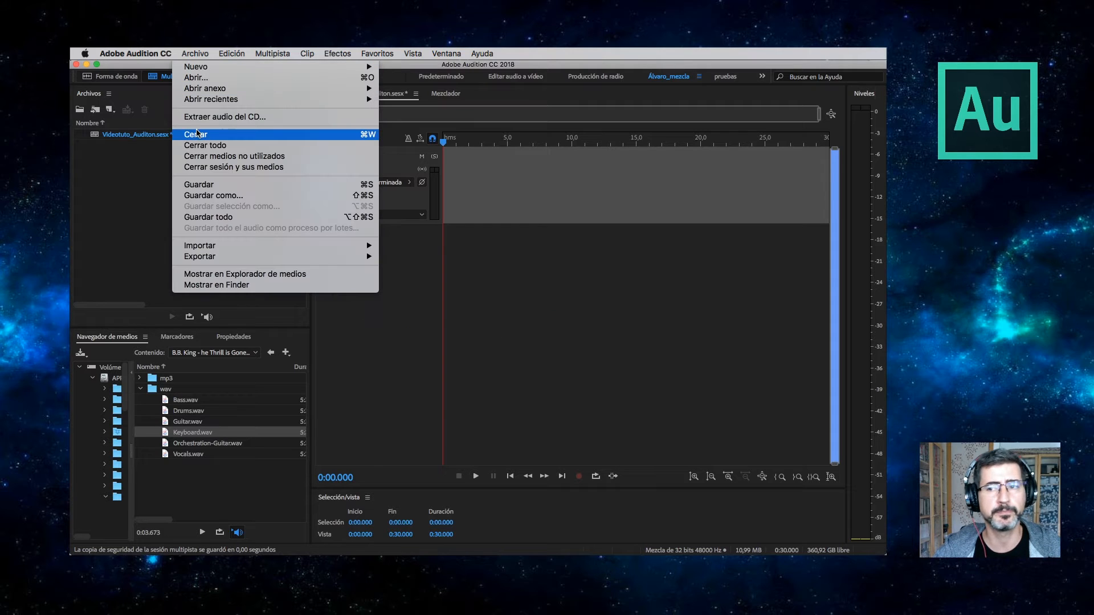
pyautogui.moveTo(217, 257)
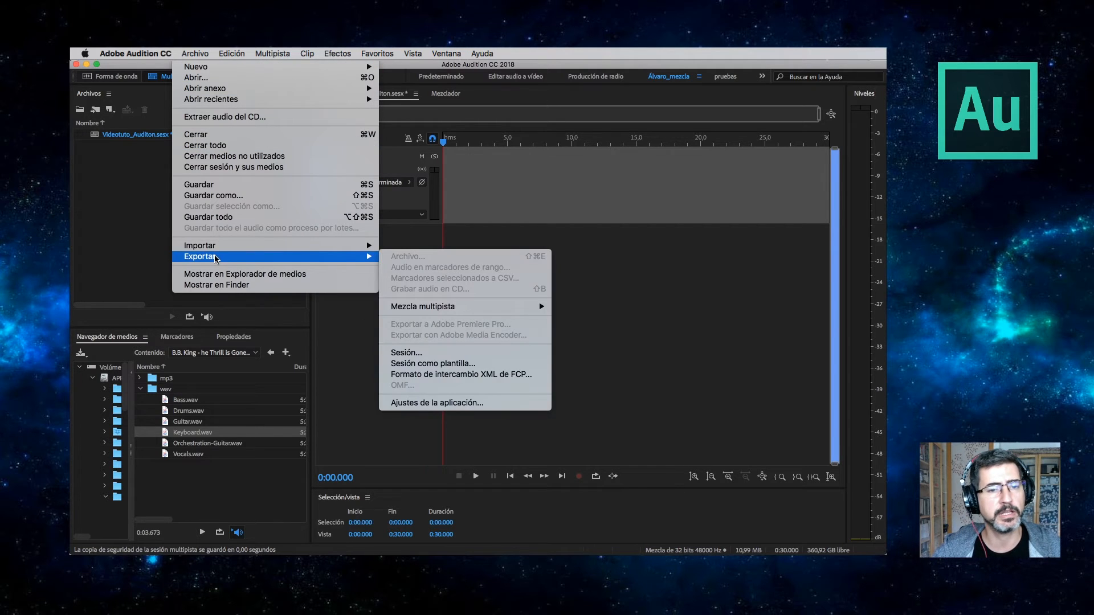
pyautogui.click(459, 363)
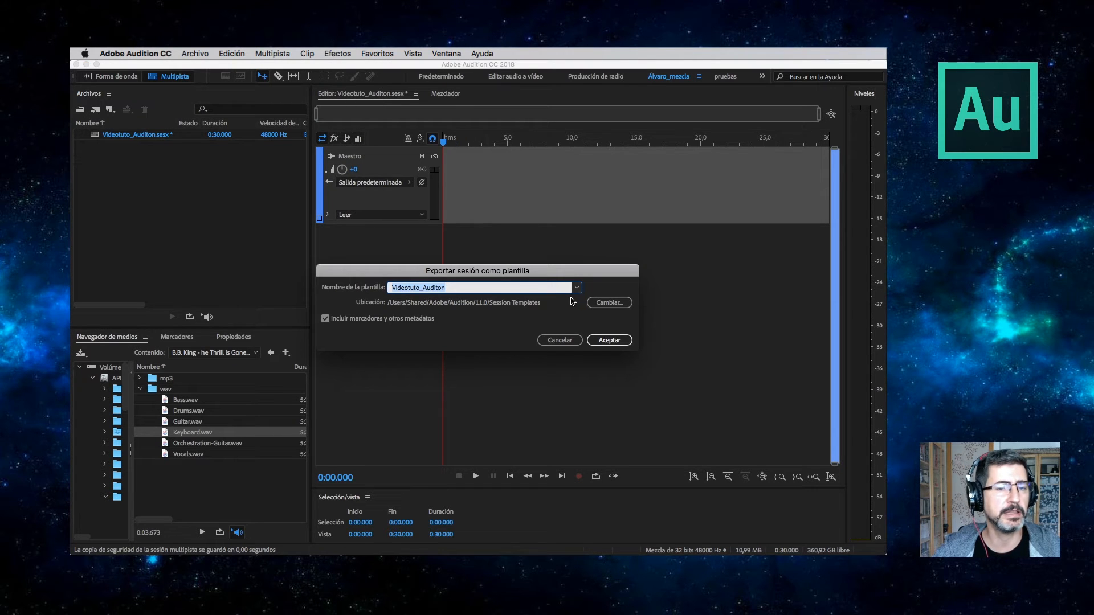
pyautogui.moveTo(461, 289); pyautogui.dragTo(350, 282)
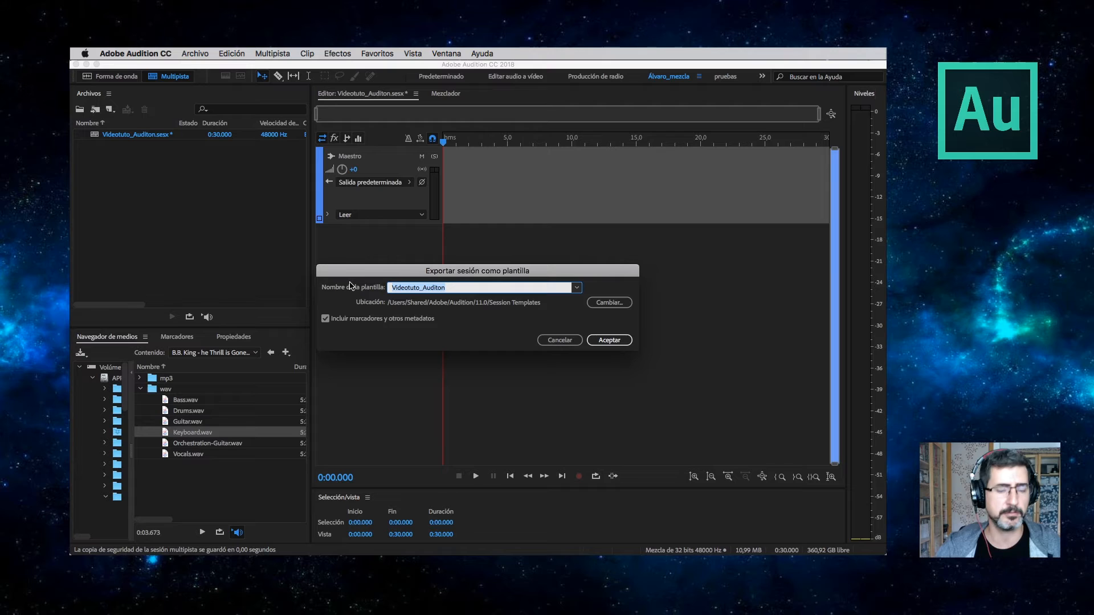
pyautogui.write('Sesion')
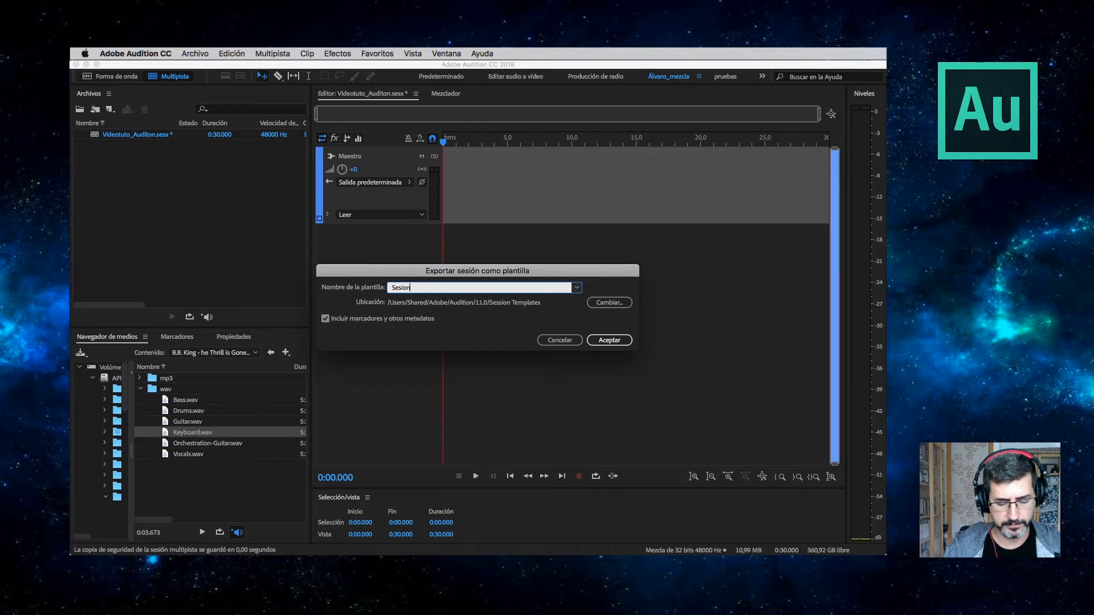
pyautogui.write('_vacia')
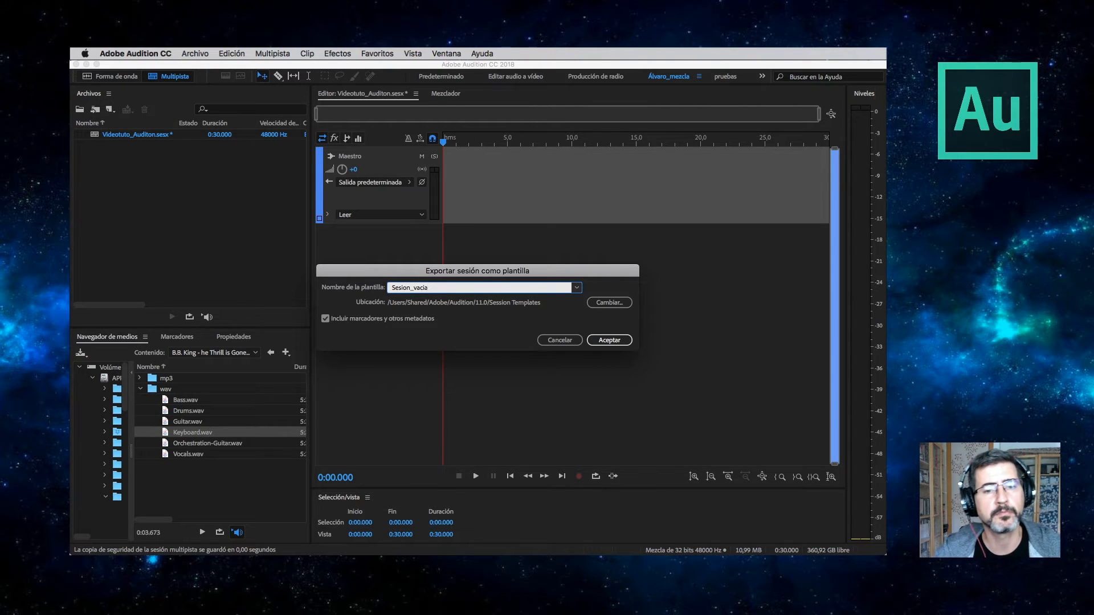
pyautogui.click(619, 340)
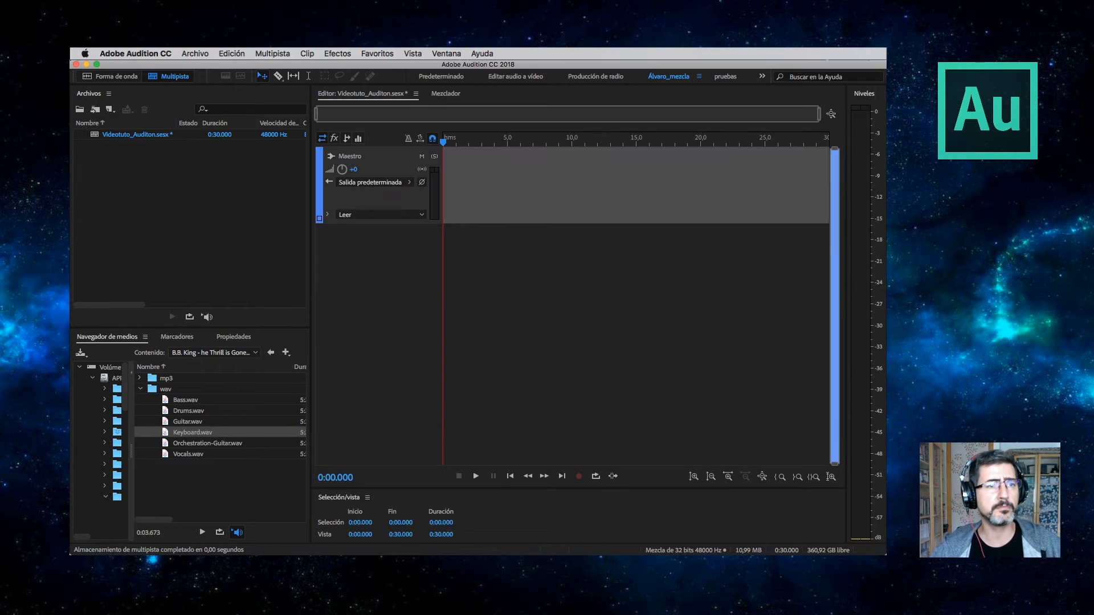
# Start a new multitrack session to check the template list for Sesion_vacia, and cancel without creating it.
pyautogui.click(194, 53)
pyautogui.moveTo(199, 66)
pyautogui.click(416, 67)
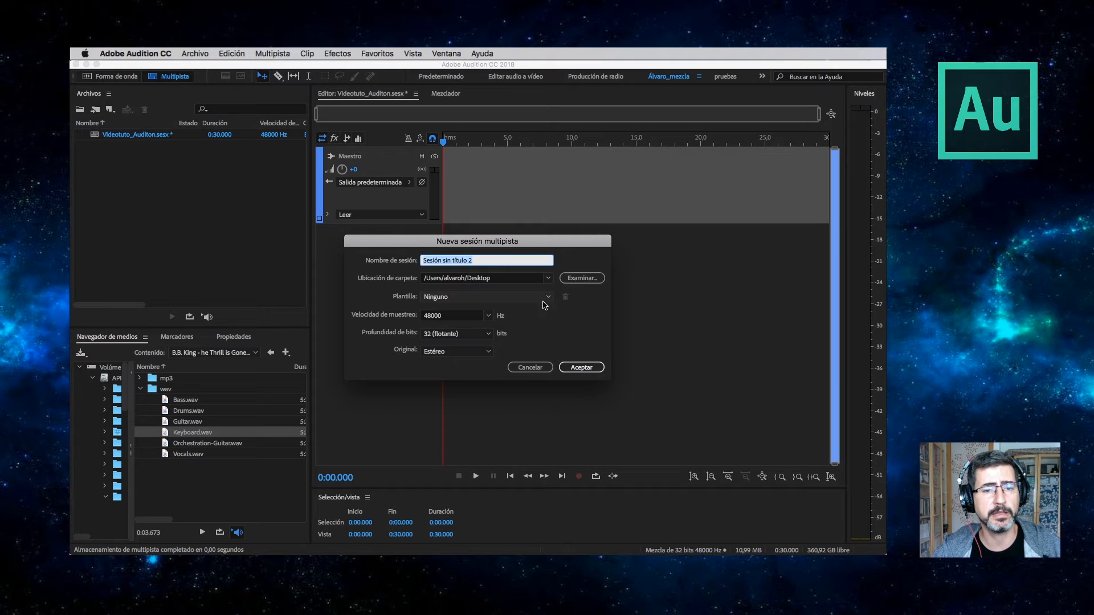
pyautogui.click(507, 297)
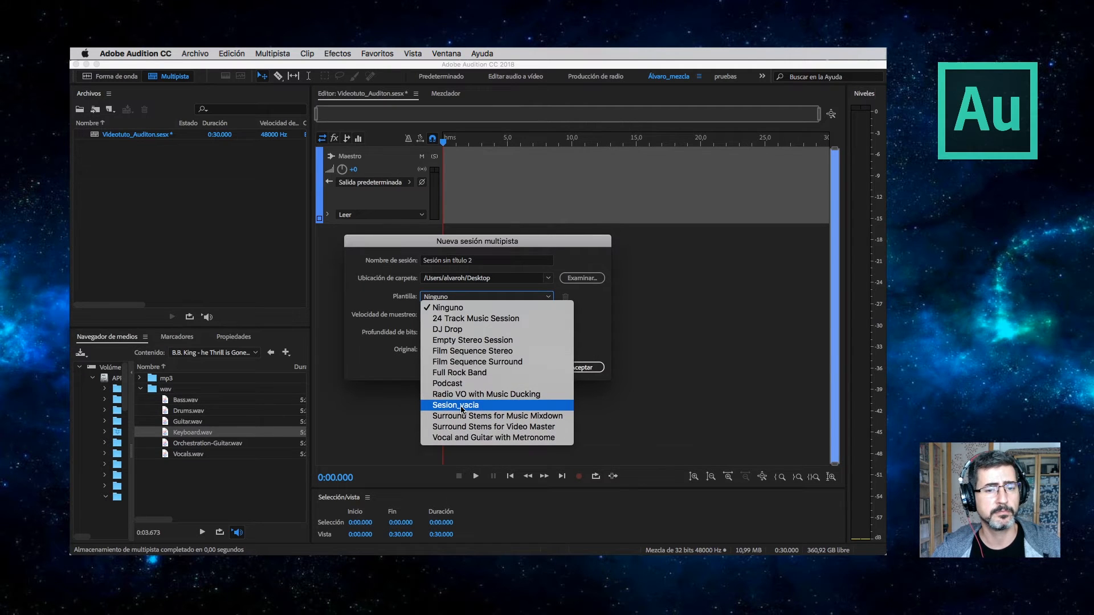
pyautogui.click(447, 308)
pyautogui.click(540, 369)
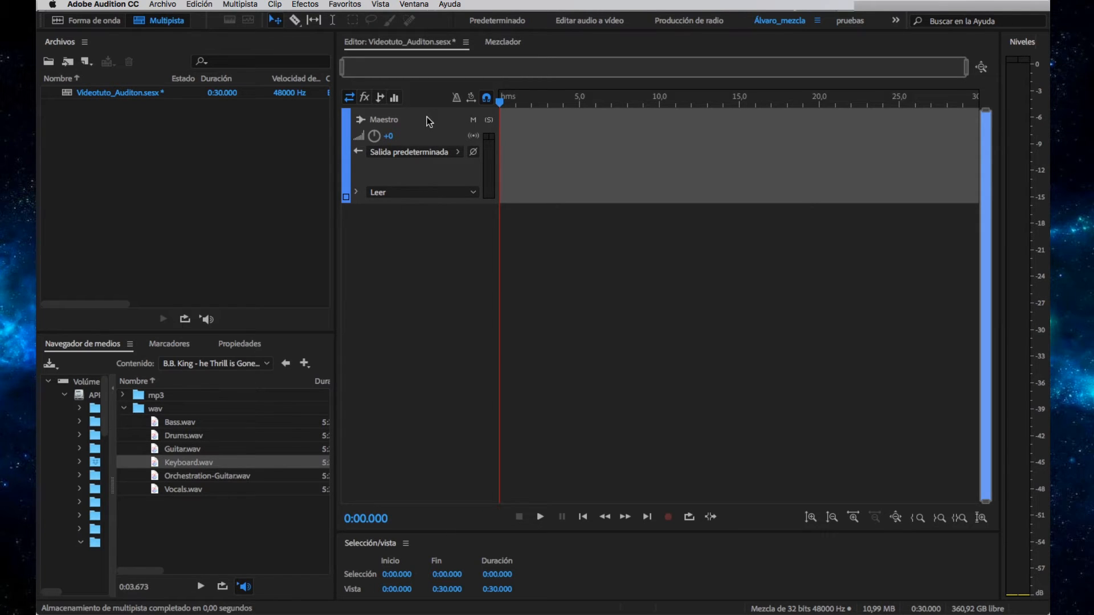
# Turn off automatic preview playback for files selected in the media browser.
pyautogui.click(141, 162)
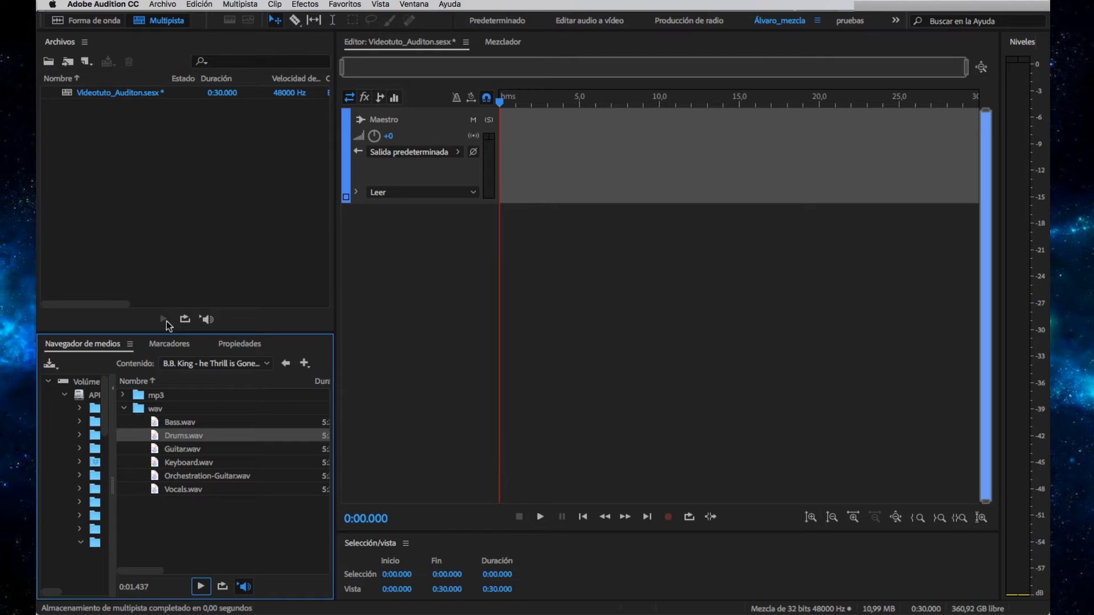
pyautogui.click(244, 589)
pyautogui.click(225, 182)
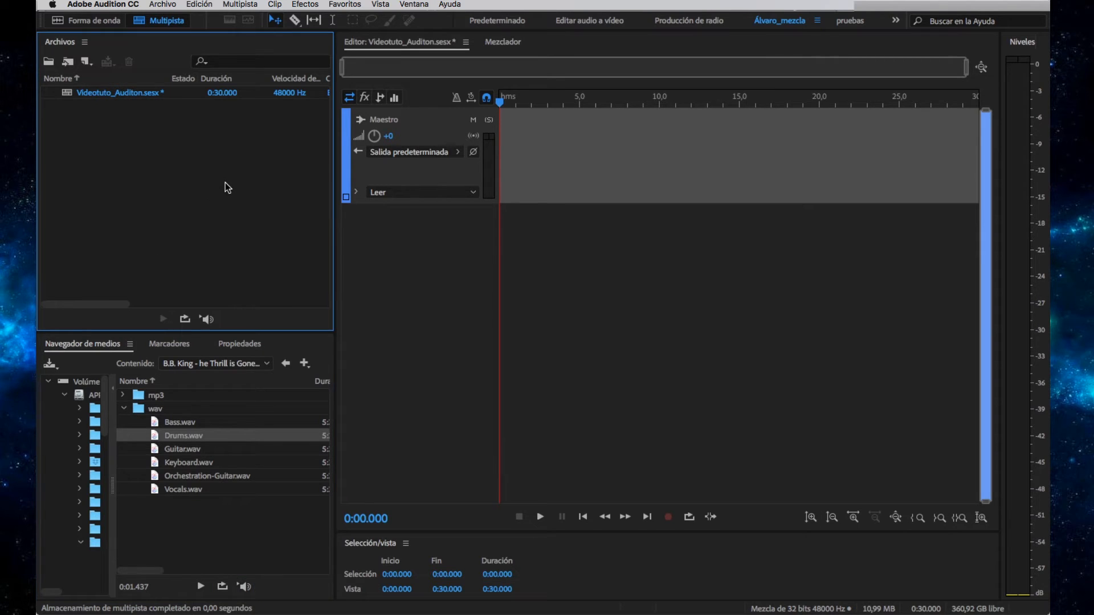
# Import Drums.wav, Guitar.wav, Keyboard.wav, Orchestration-Guitar.wav and Vocals.wav from the media browser's wav folder into the project's file list.
pyautogui.click(165, 424)
pyautogui.click(185, 439)
pyautogui.keyDown('shift'); pyautogui.click(184, 489); pyautogui.keyUp('shift')
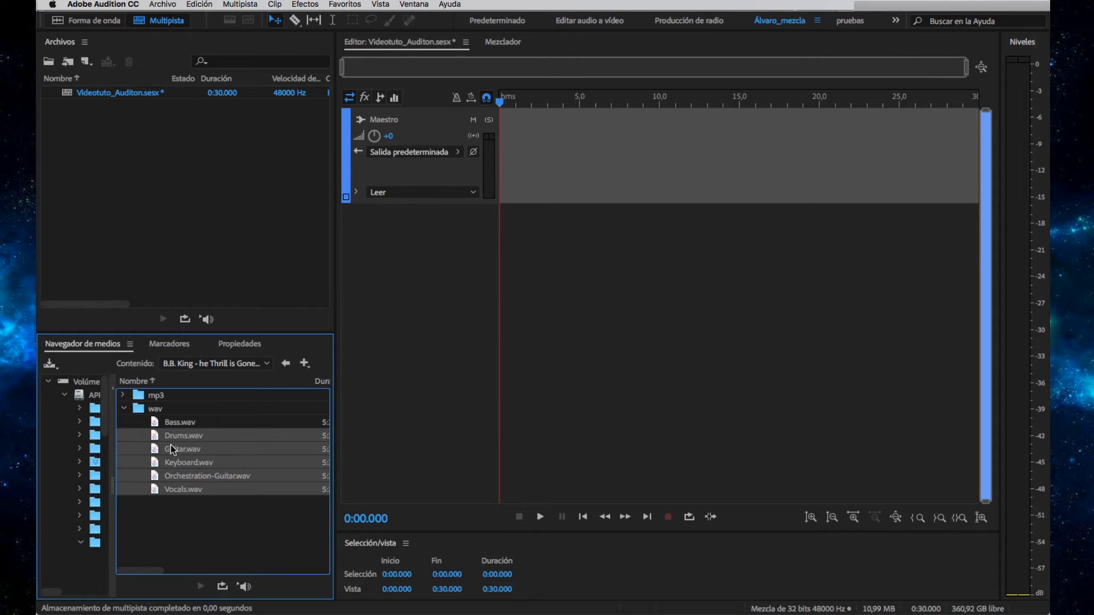
pyautogui.moveTo(169, 436); pyautogui.dragTo(102, 185)
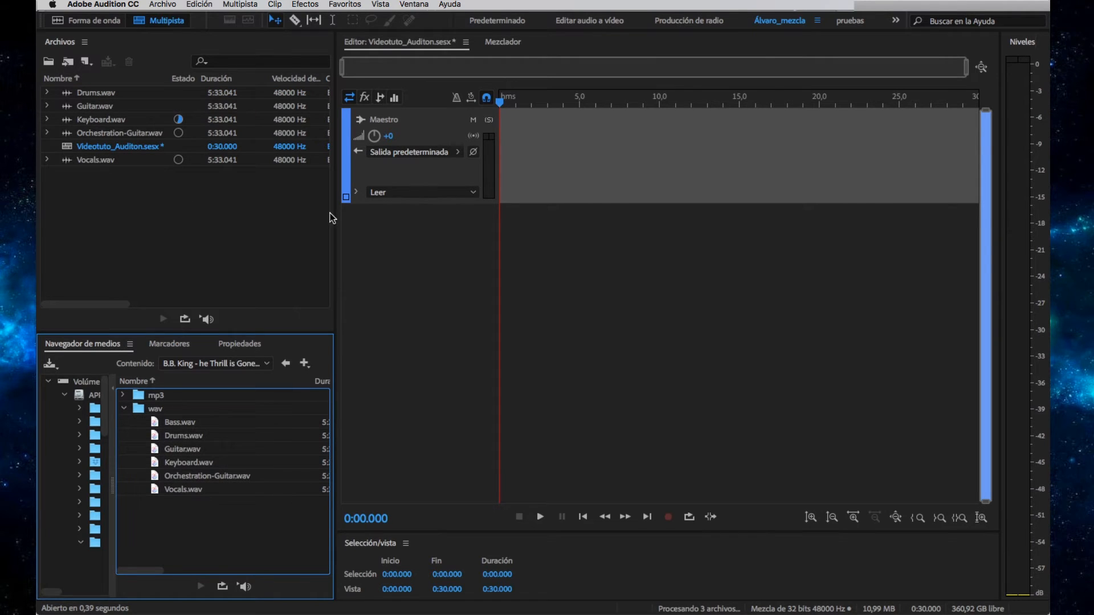
pyautogui.moveTo(335, 217)
pyautogui.mouseDown()
pyautogui.moveTo(502, 217)
pyautogui.moveTo(335, 217)
pyautogui.mouseUp()
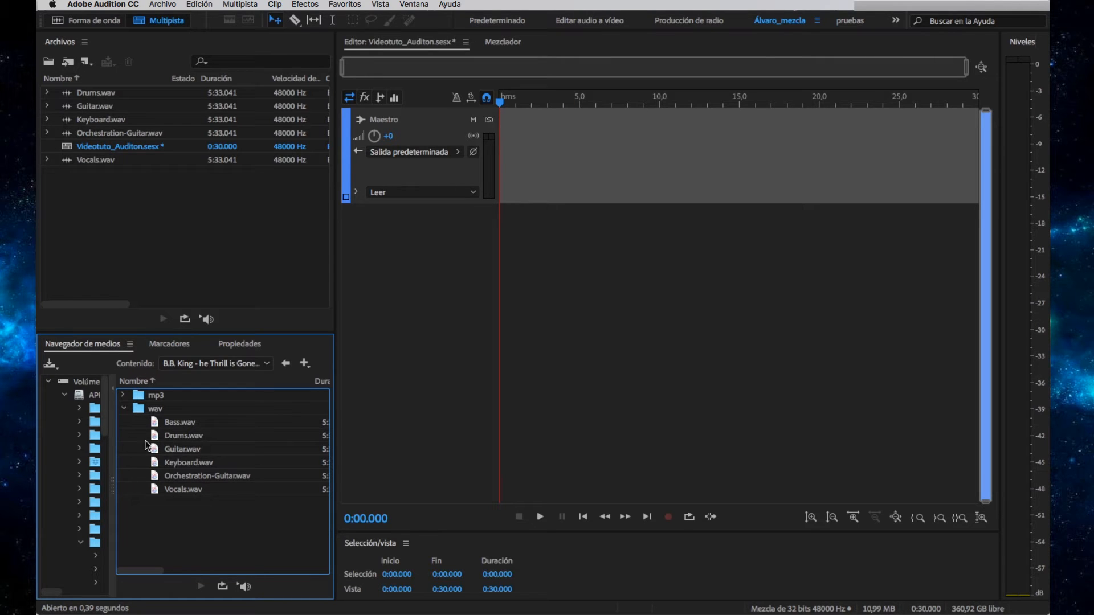
pyautogui.click(135, 208)
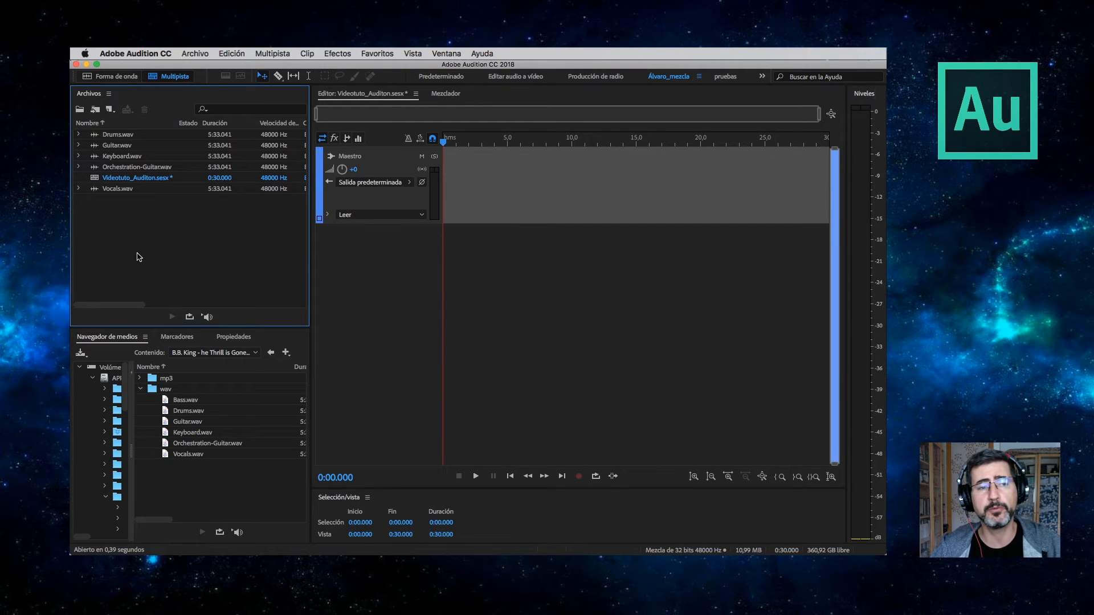
pyautogui.rightClick(137, 255)
pyautogui.click(137, 242)
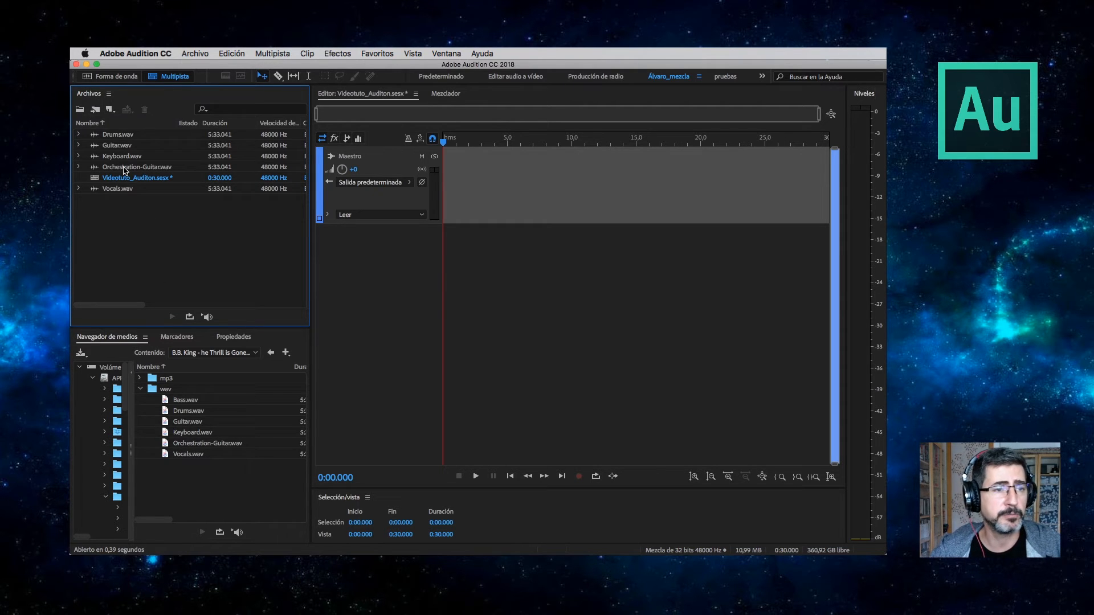
# Preview the imported Drums.wav briefly and expand it to inspect its separate left and right channels.
pyautogui.click(114, 137)
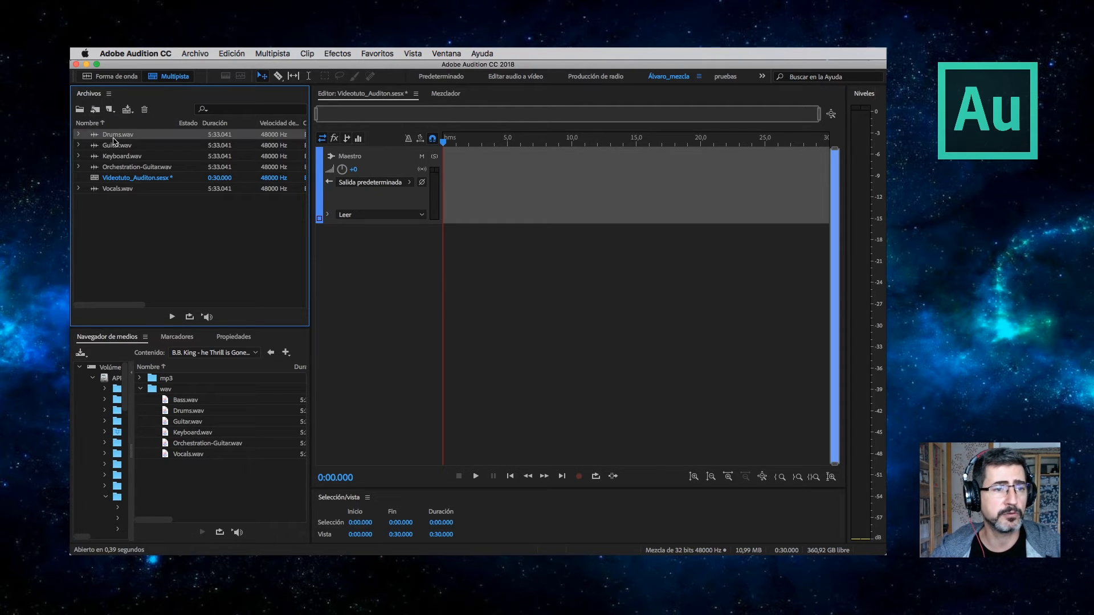
pyautogui.click(173, 317)
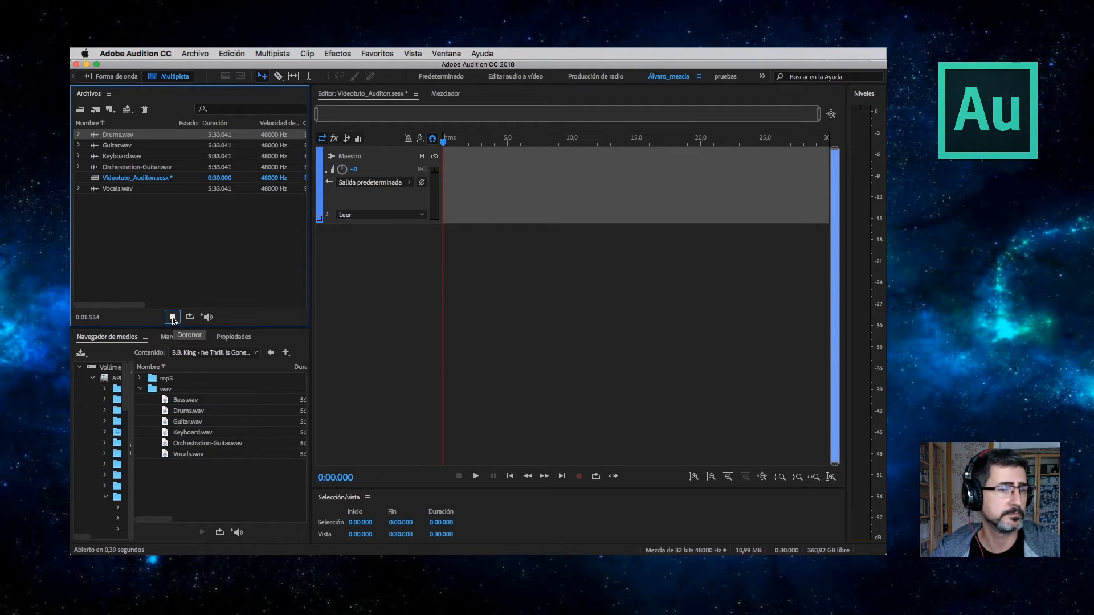
pyautogui.click(173, 317)
pyautogui.click(79, 135)
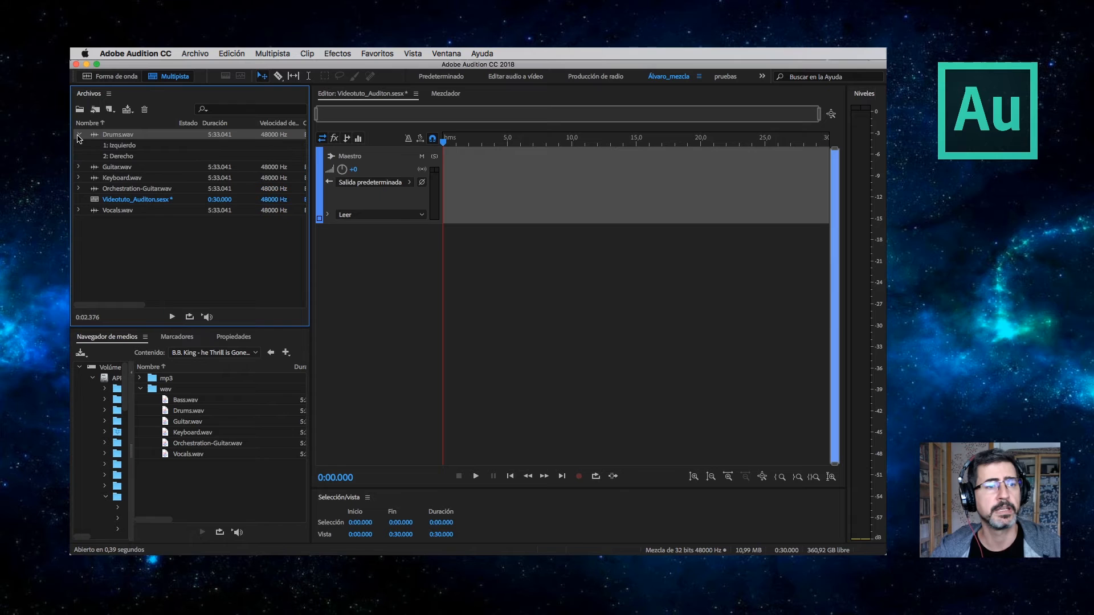
pyautogui.click(138, 147)
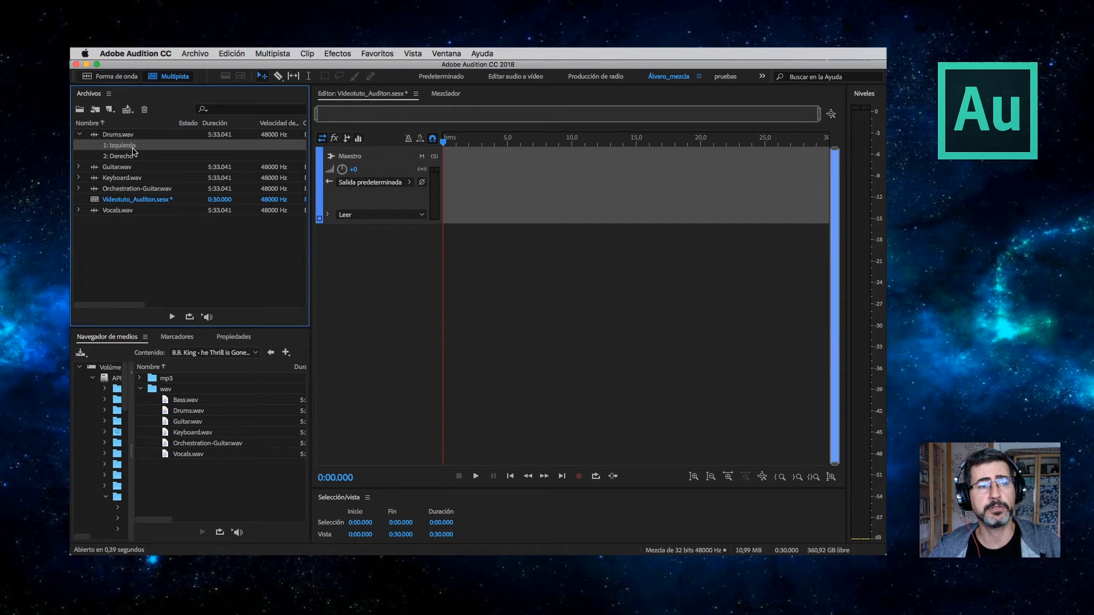
pyautogui.click(128, 158)
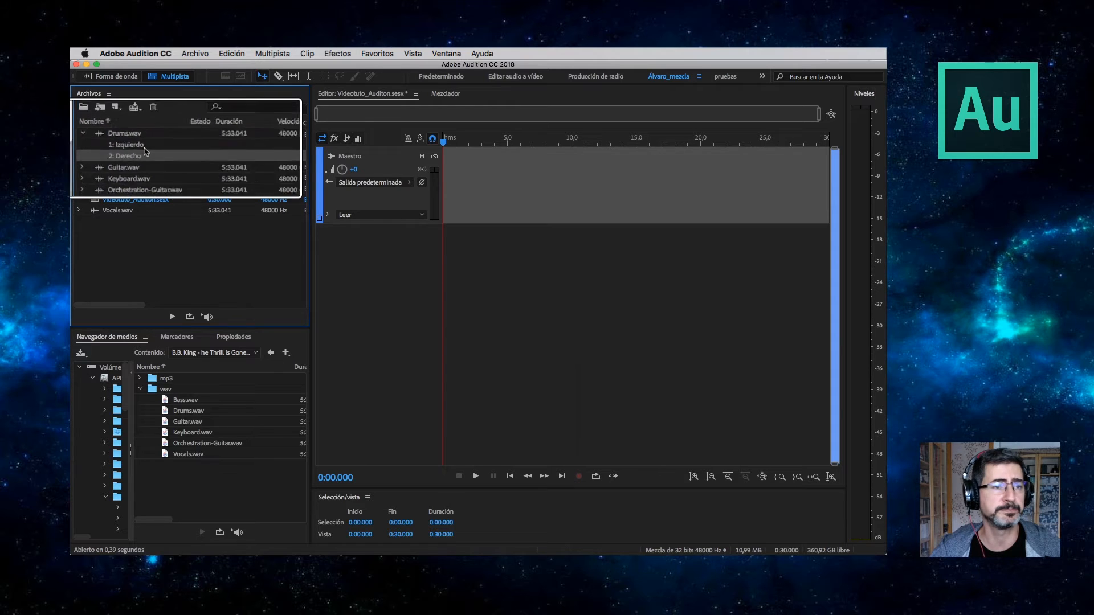
pyautogui.click(138, 249)
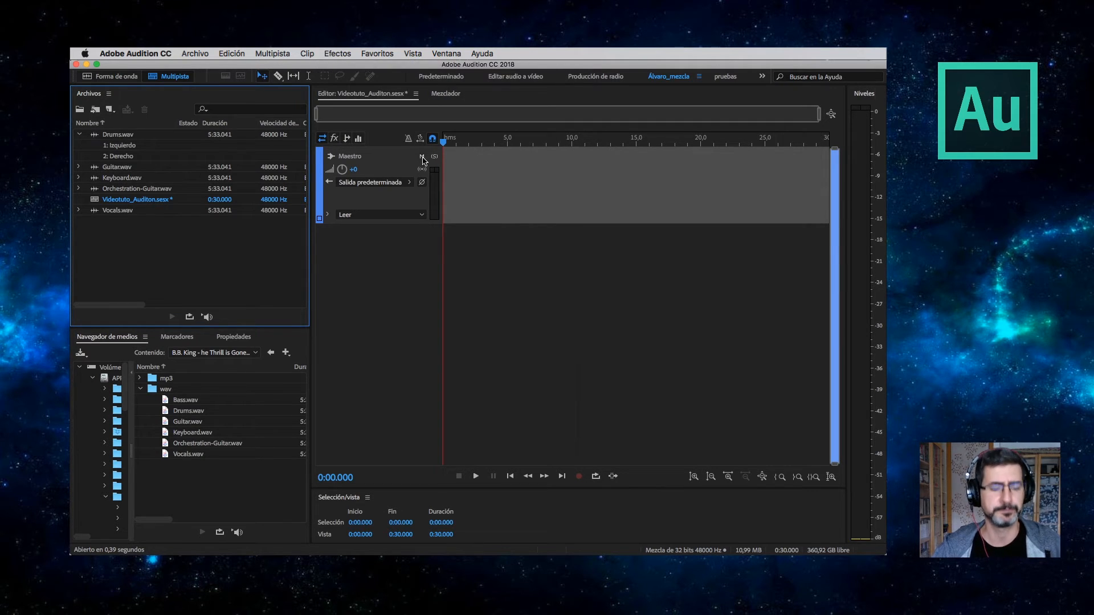
# Save the multitrack session and look over its mixer, timeline, markers and session properties.
pyautogui.press('super+s')
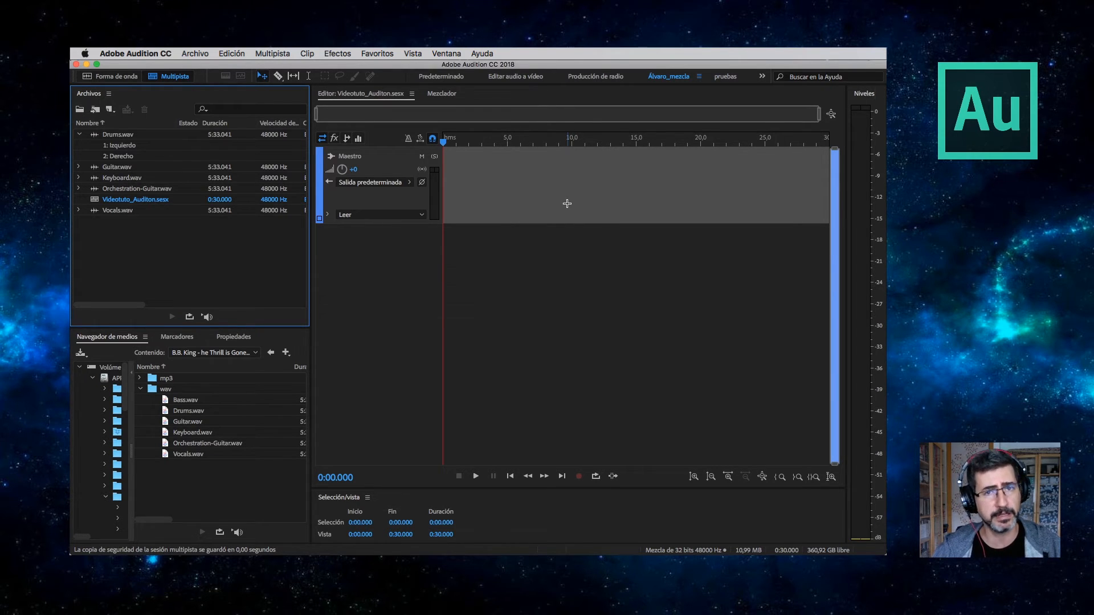
pyautogui.click(450, 94)
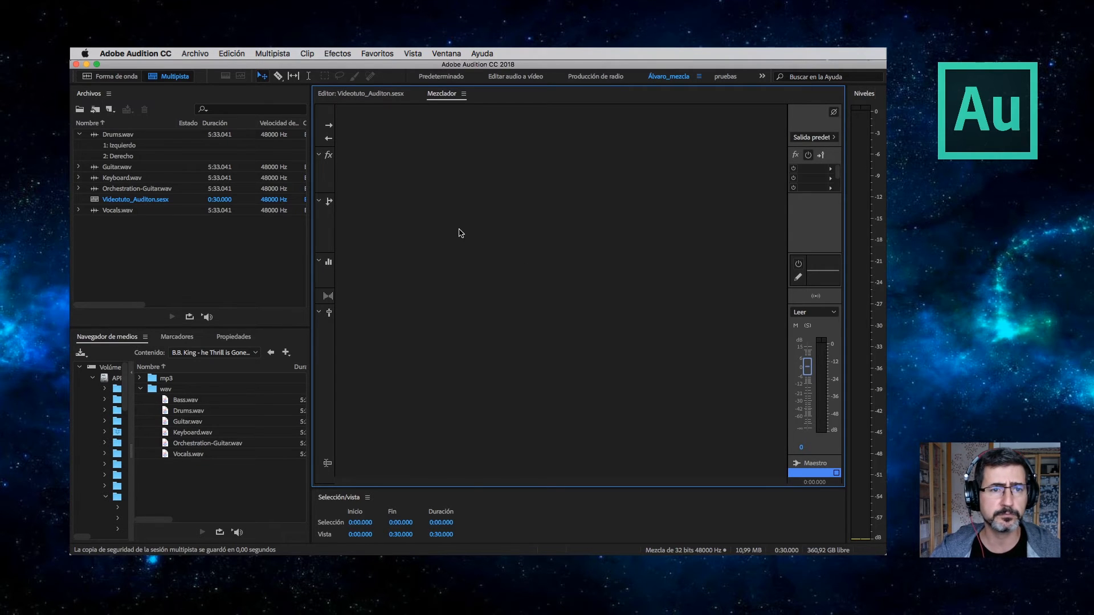
pyautogui.click(370, 96)
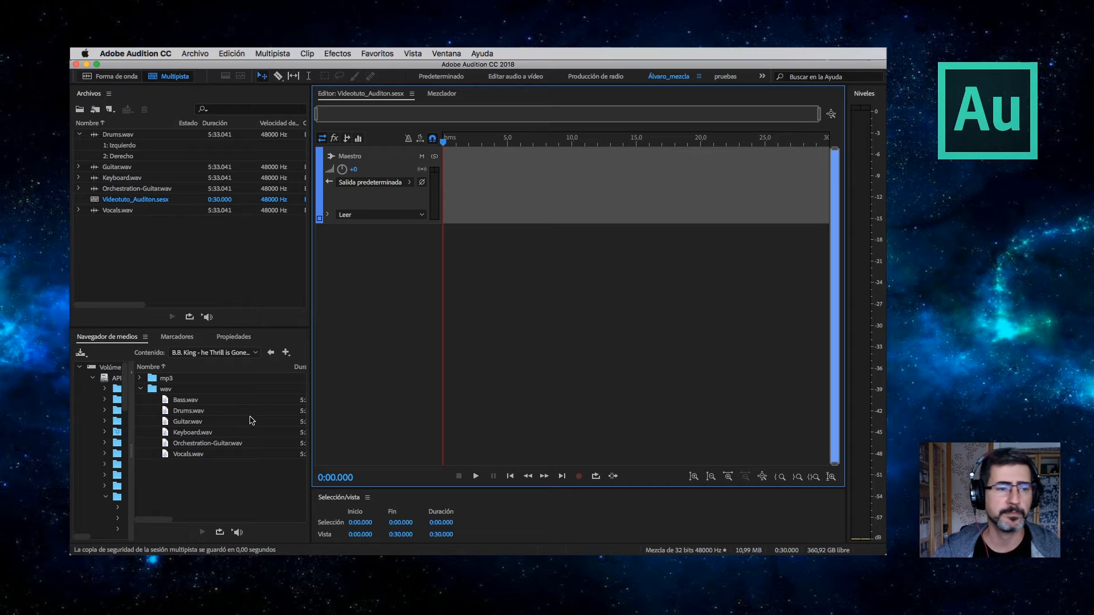
pyautogui.click(176, 340)
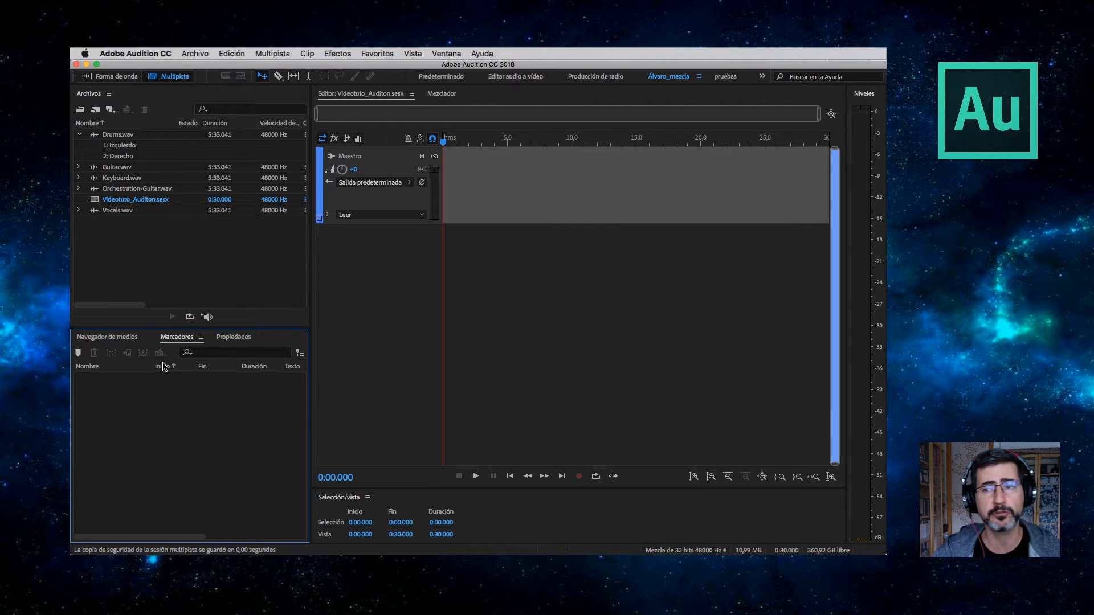
pyautogui.click(234, 337)
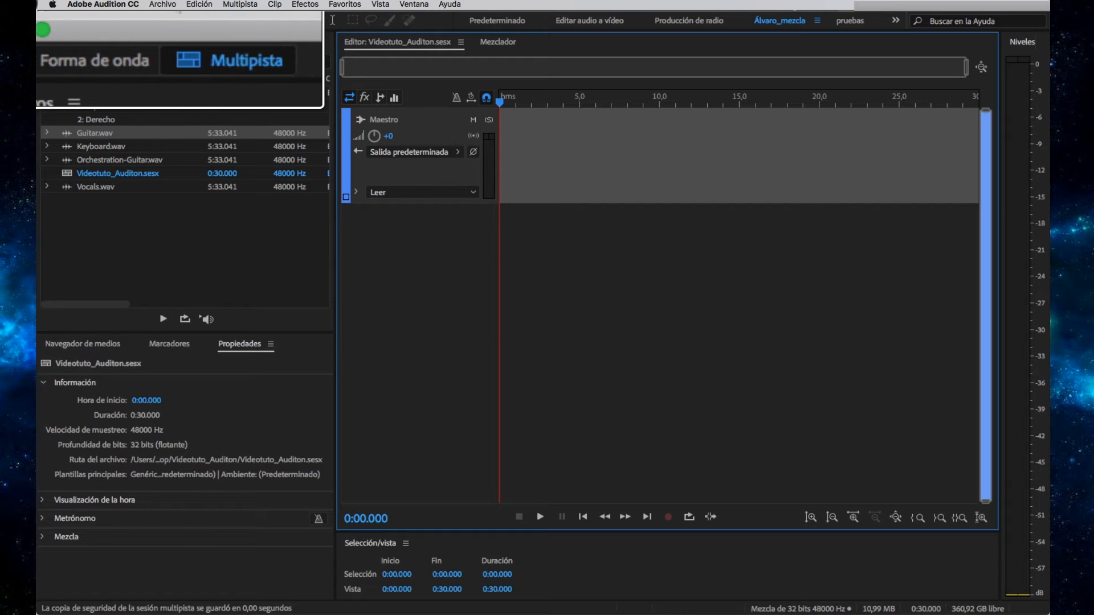
# Open the general preferences and reposition the dialog so all its options are in view.
pyautogui.click(105, 5)
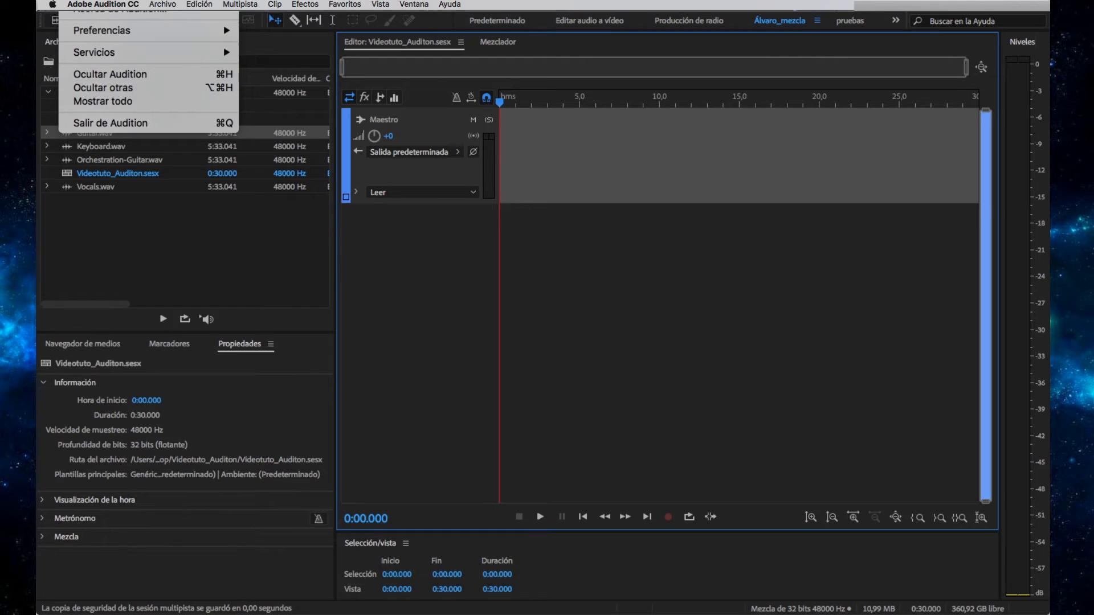
pyautogui.moveTo(198, 5)
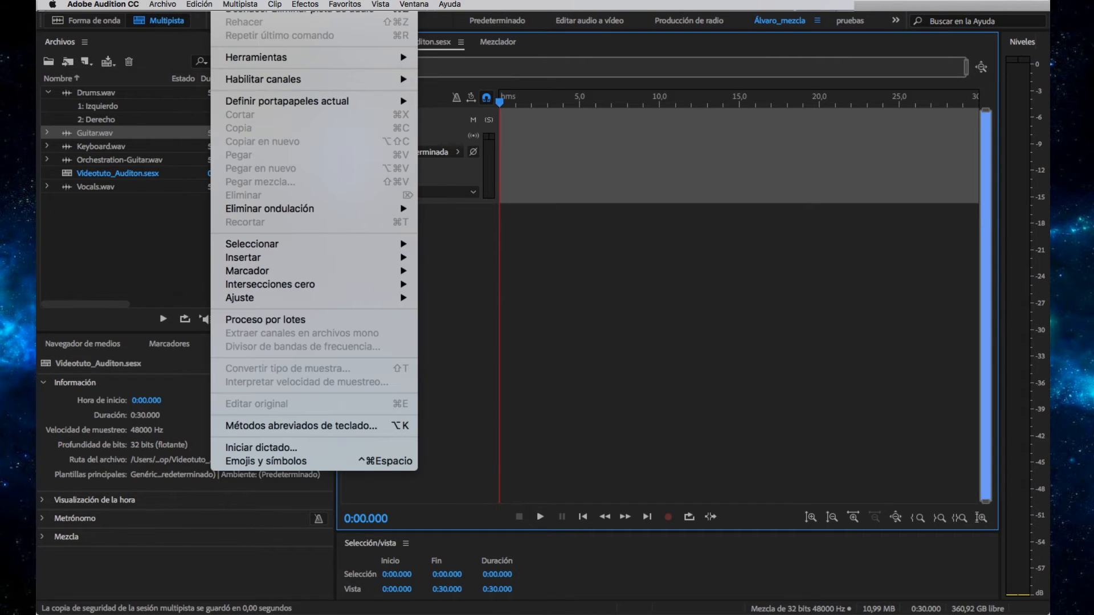
pyautogui.moveTo(104, 4)
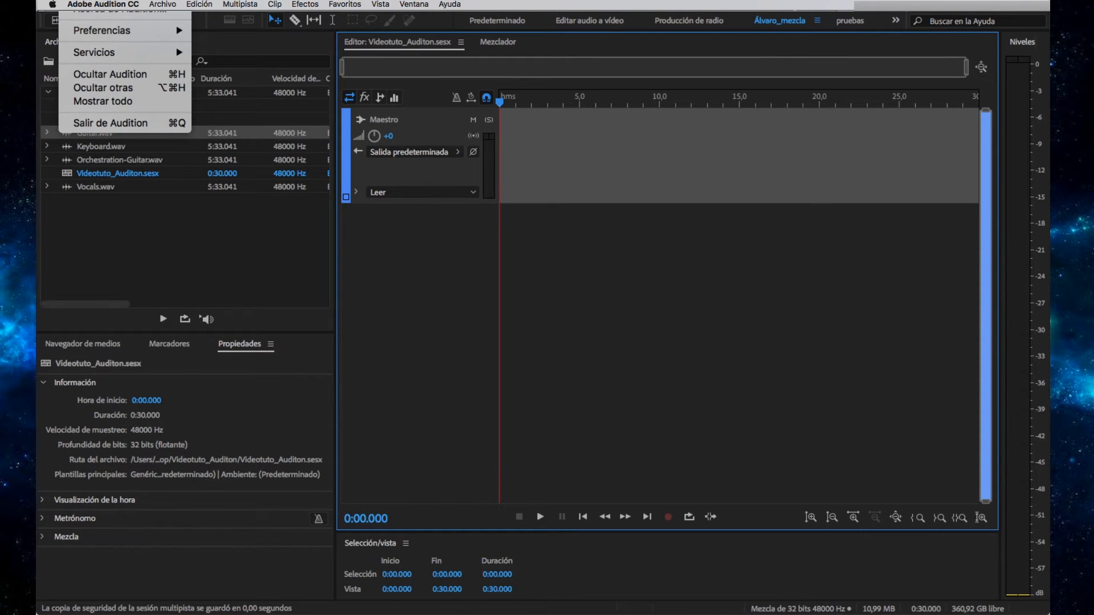
pyautogui.moveTo(108, 30)
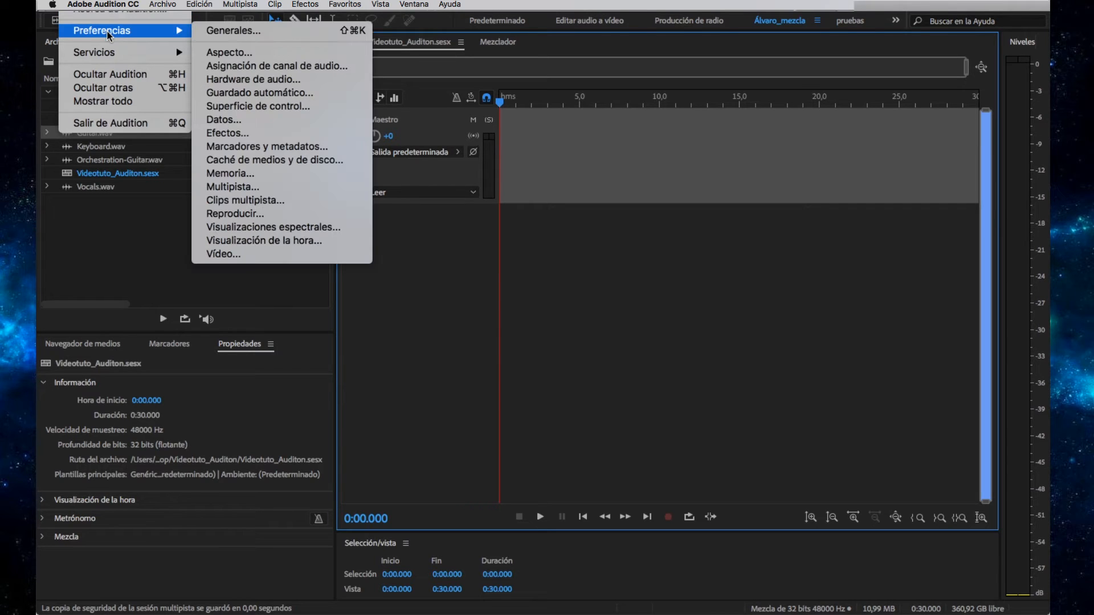
pyautogui.click(213, 31)
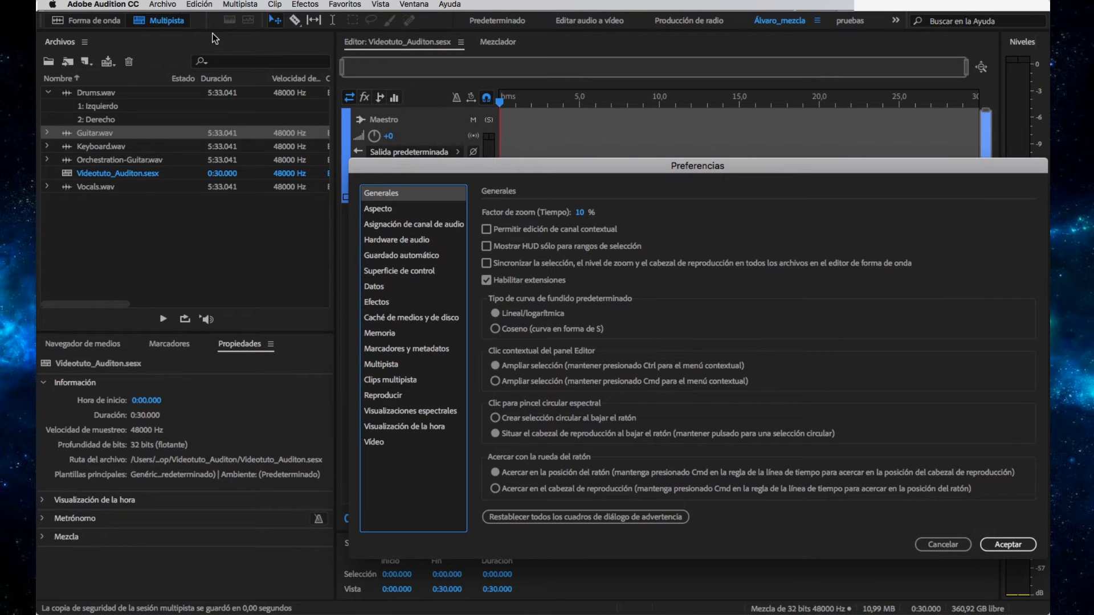
pyautogui.moveTo(624, 166); pyautogui.dragTo(474, 68)
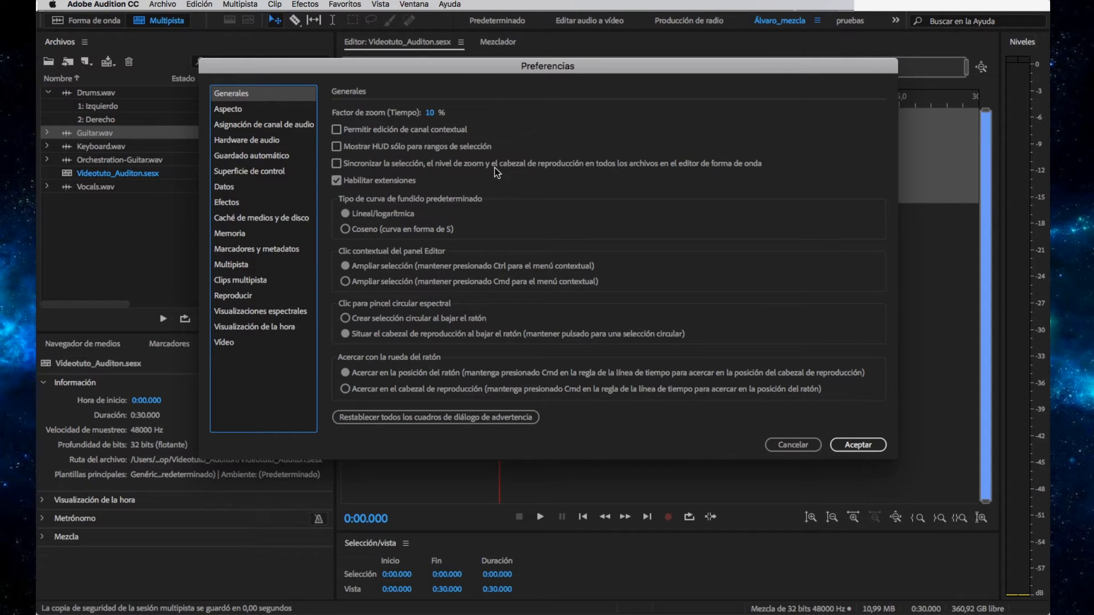
# Examine the default input and output device choices in the audio hardware preferences, keeping AG06/AG03 for both.
pyautogui.click(274, 142)
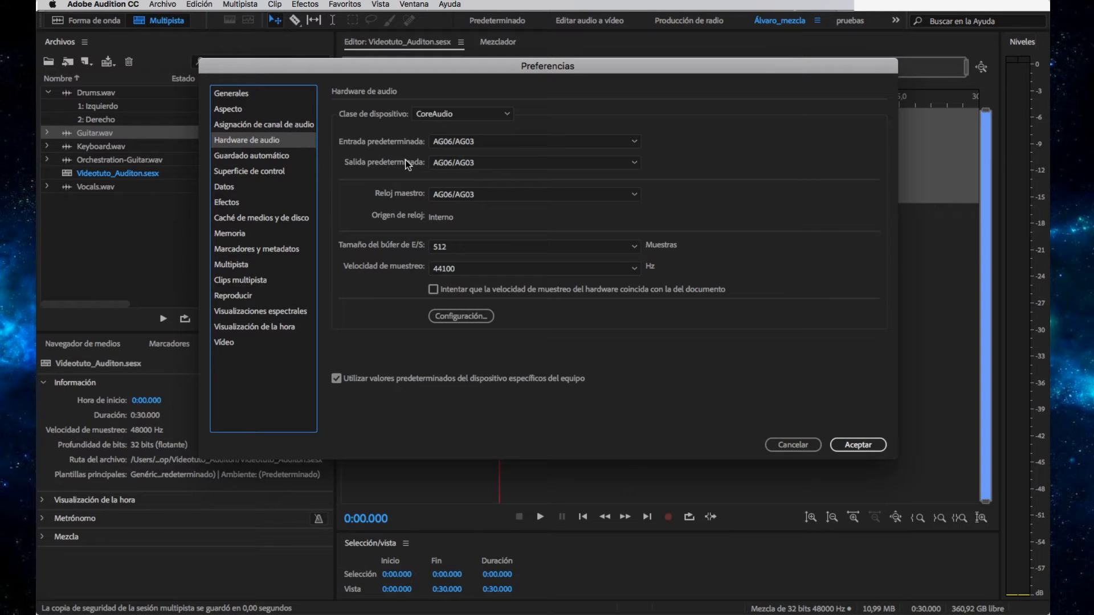
pyautogui.click(516, 142)
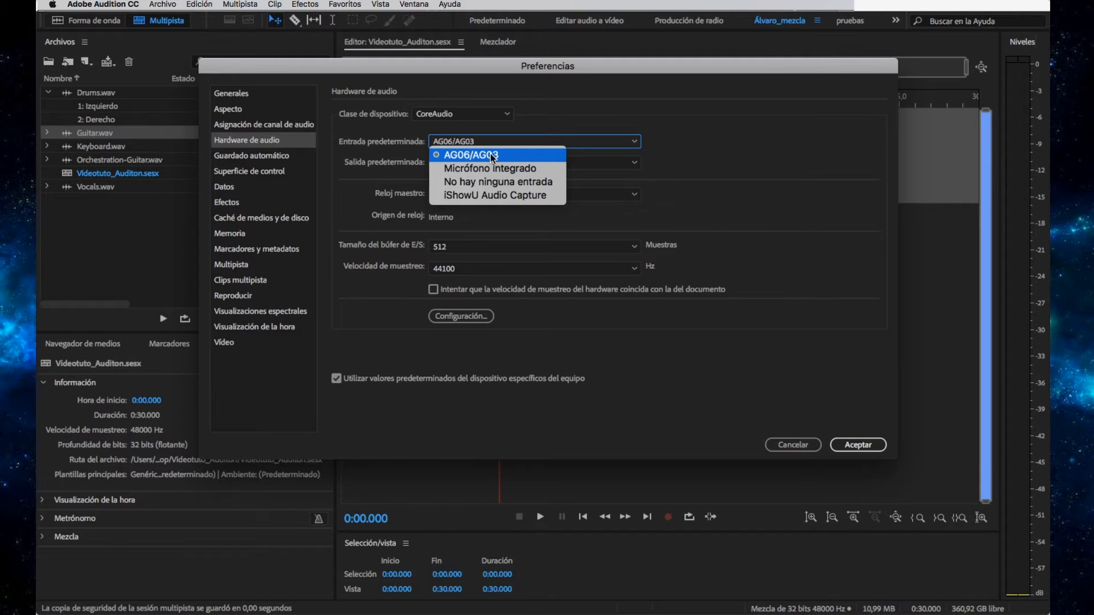
pyautogui.click(565, 116)
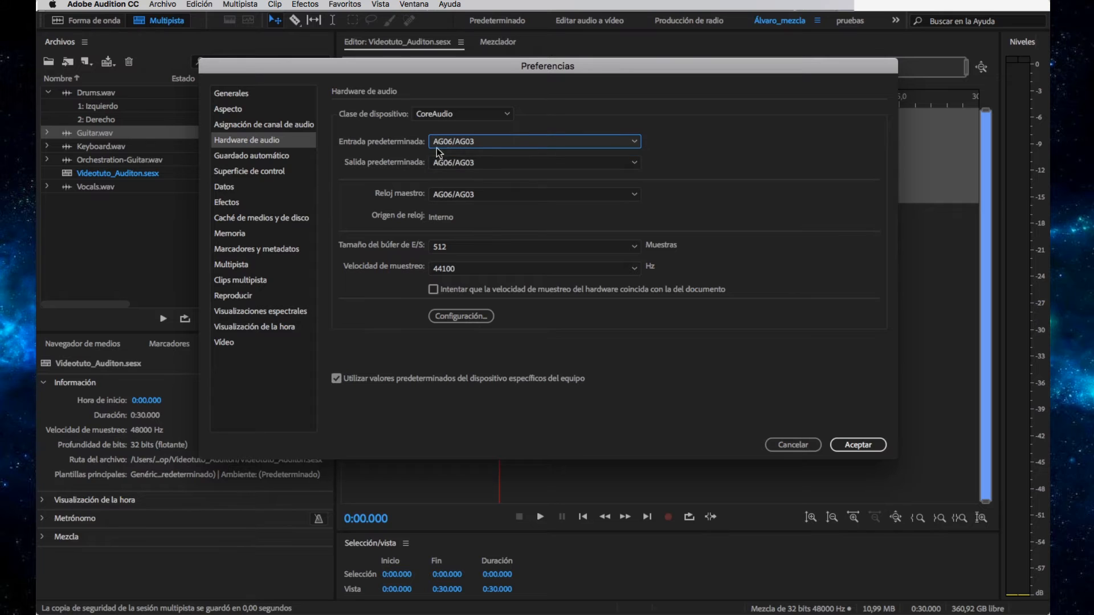
pyautogui.click(456, 162)
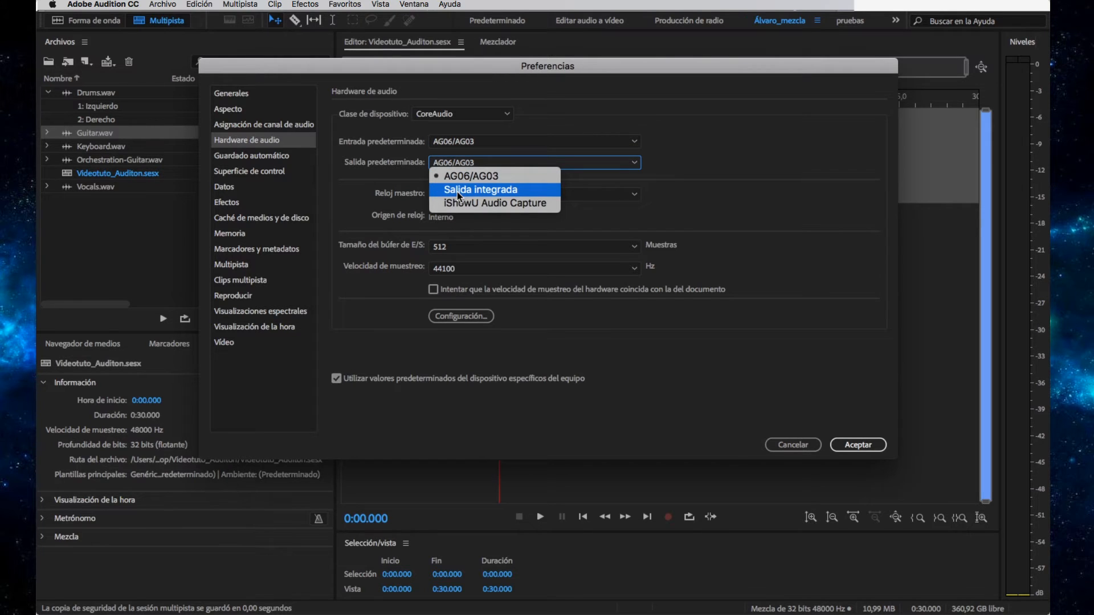
pyautogui.click(627, 86)
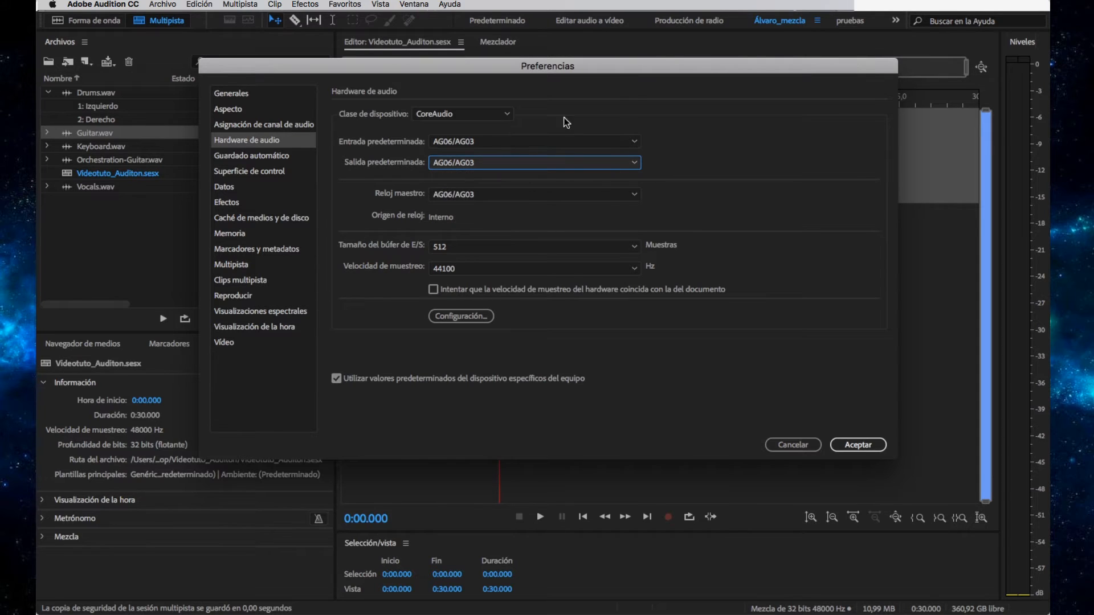
pyautogui.click(518, 140)
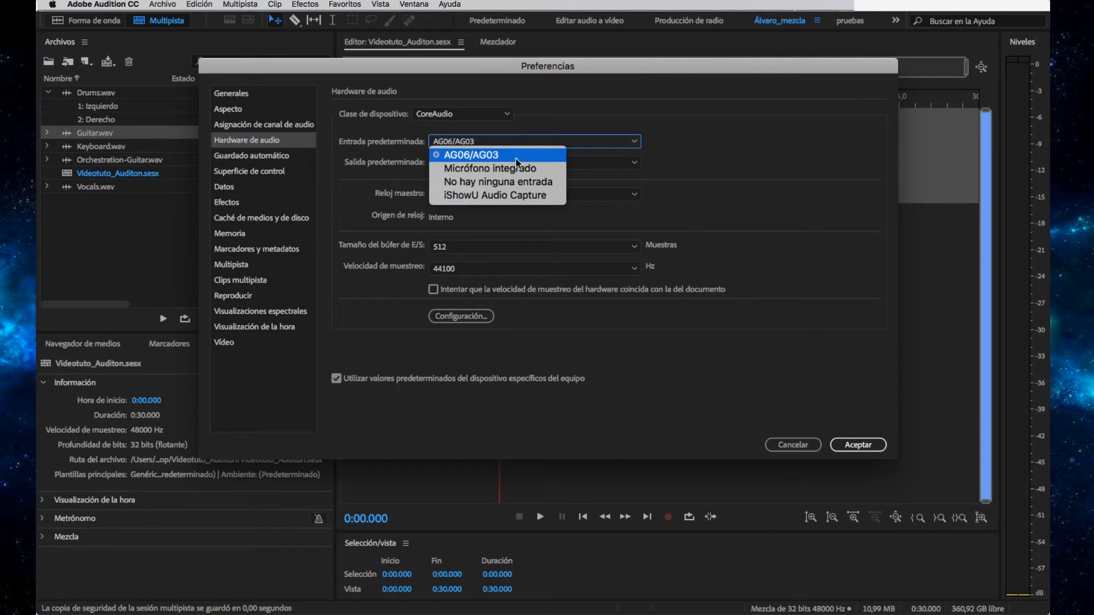
pyautogui.click(562, 119)
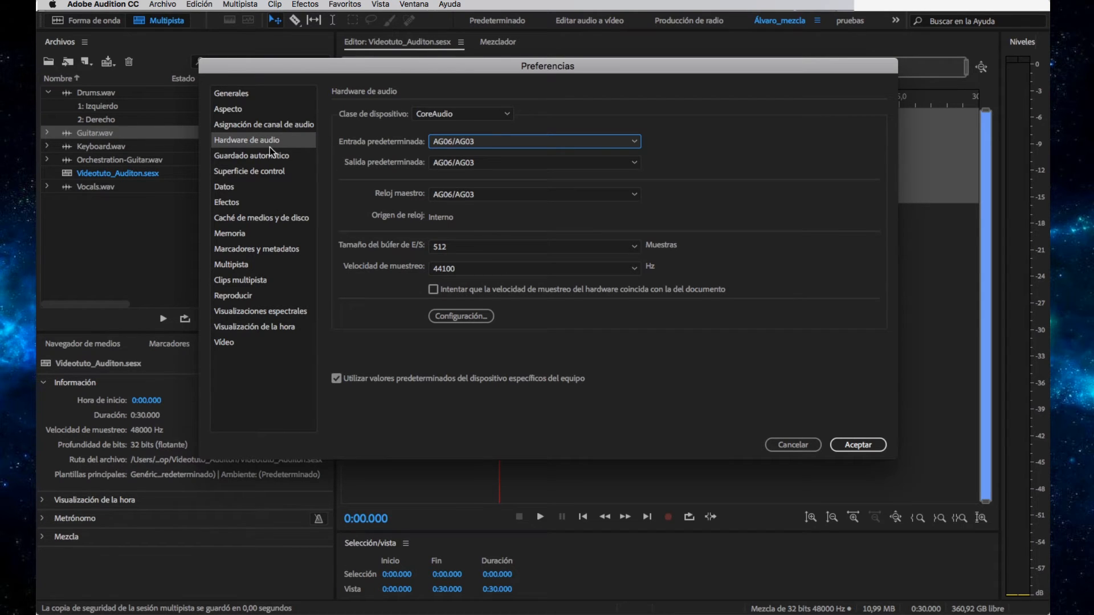
# Set the automatic saving of recovery data to every 5 minutes and accept the preferences.
pyautogui.click(262, 93)
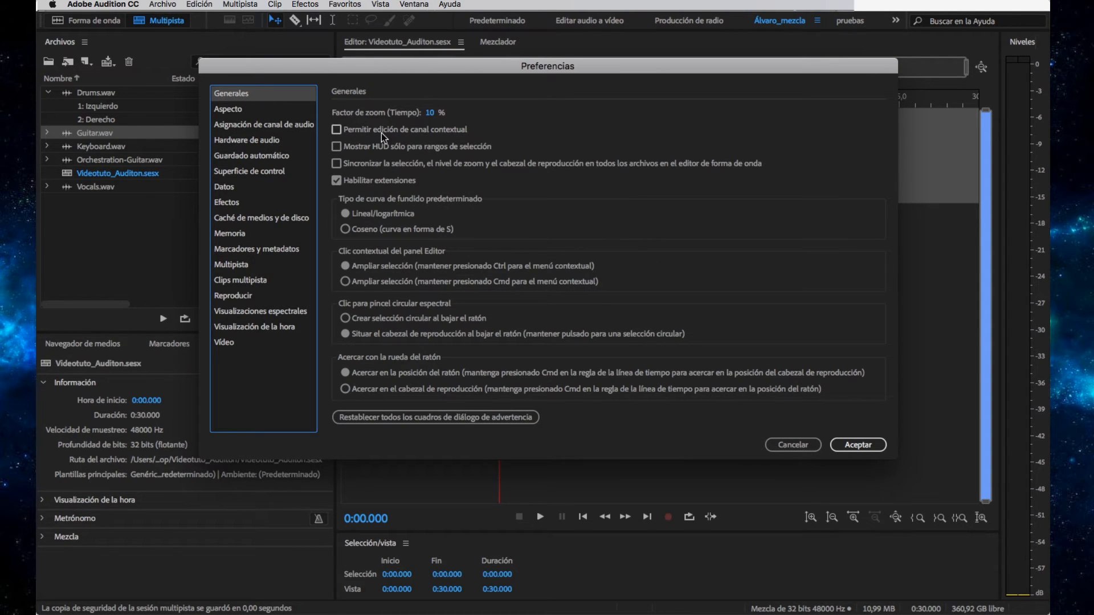
pyautogui.click(257, 155)
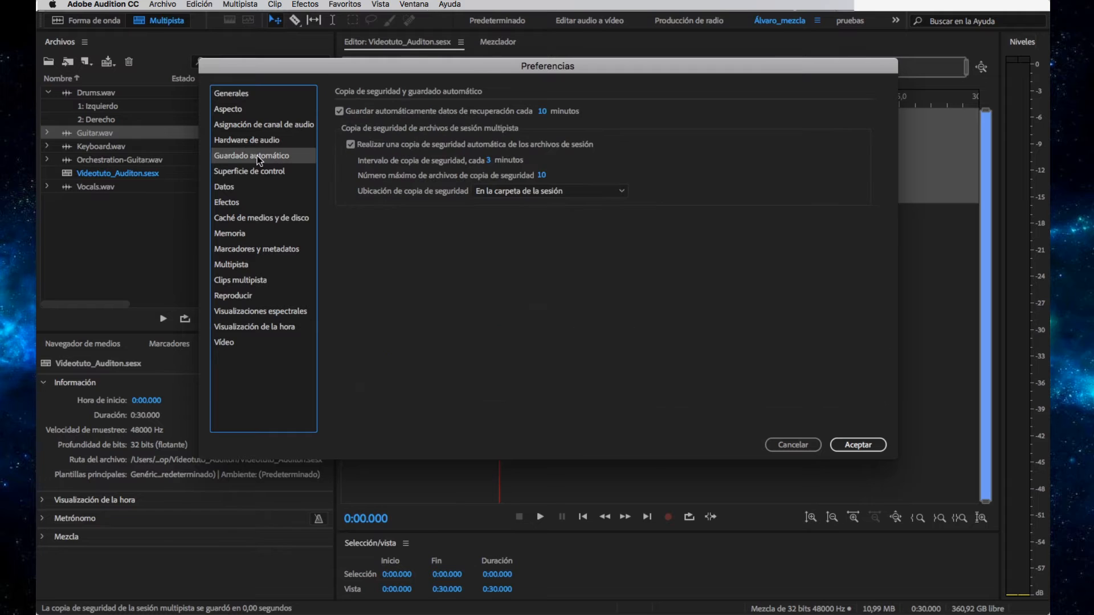
pyautogui.click(542, 111)
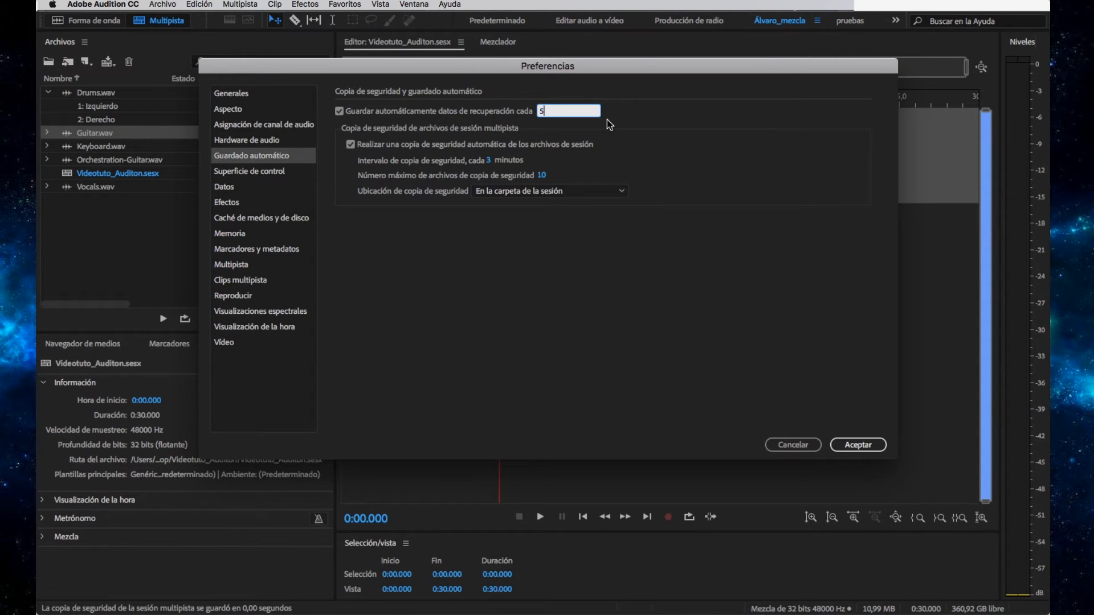
pyautogui.press('Return')
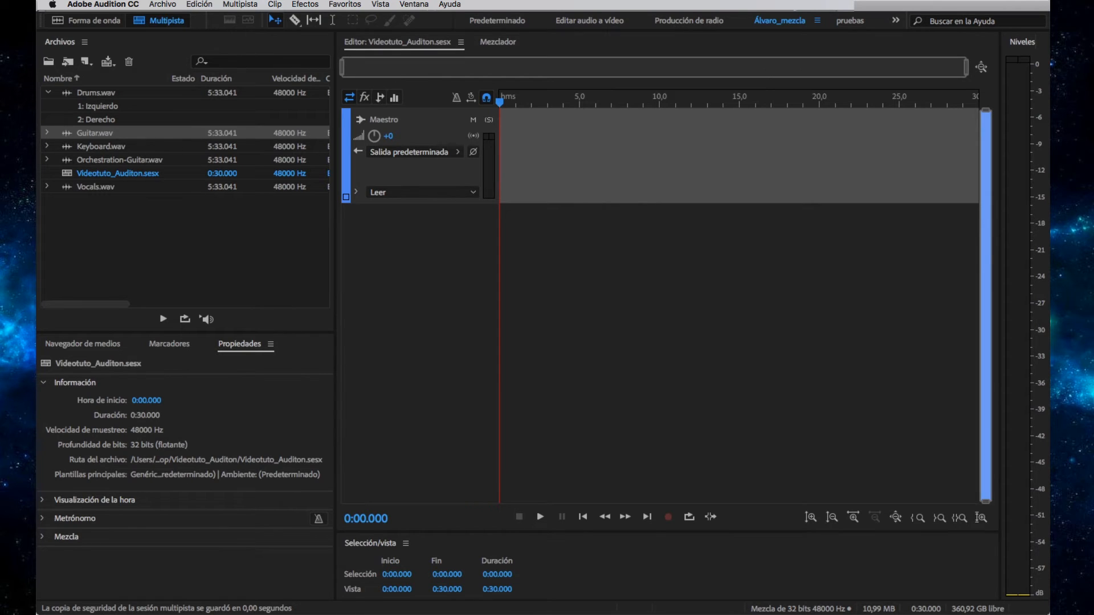
# Review the playback preferences and close them without changing any option.
pyautogui.click(102, 4)
pyautogui.moveTo(101, 33)
pyautogui.click(255, 230)
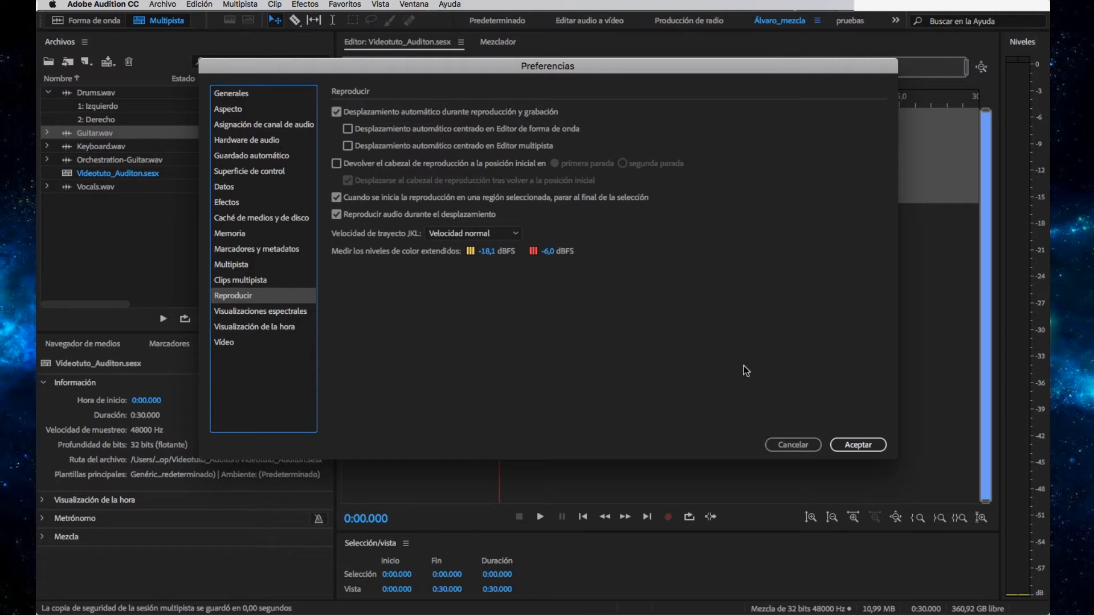
pyautogui.click(858, 444)
# Play the empty session from about 0:03.9 and stop it to check where the playhead stays.
pyautogui.click(562, 103)
pyautogui.press('space')
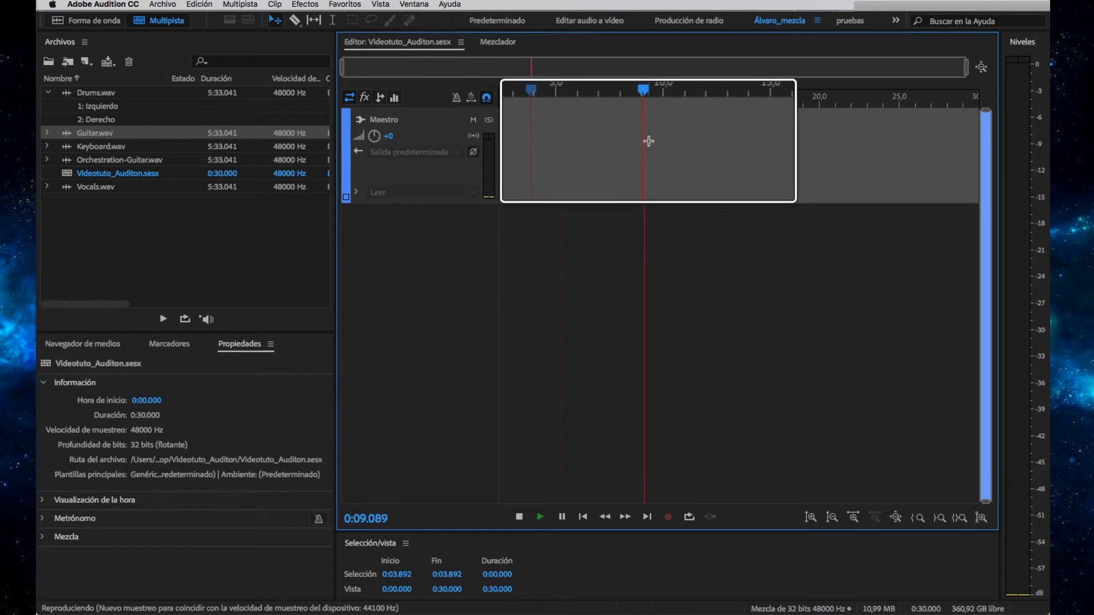
pyautogui.press('space')
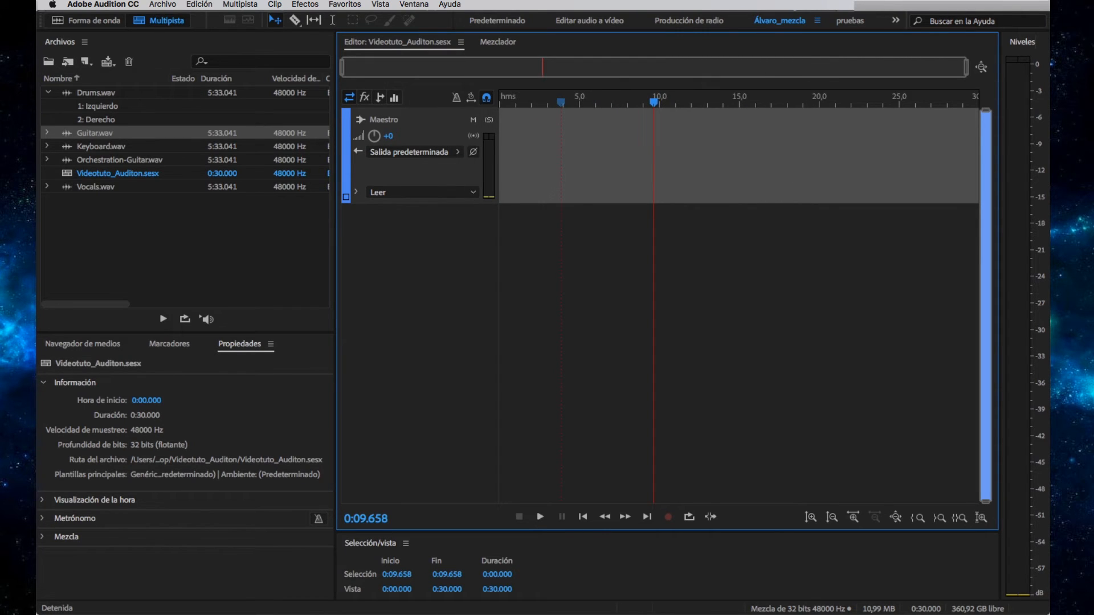
# Enable returning the playhead to its initial position on the first stop in the playback preferences, and accept.
pyautogui.click(85, 4)
pyautogui.moveTo(102, 31)
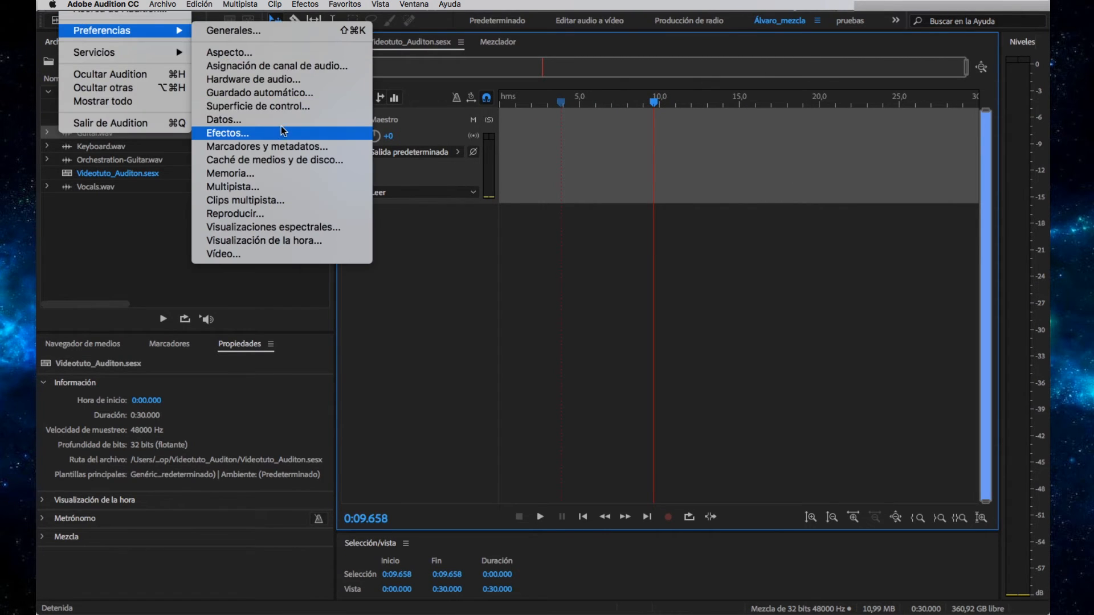
pyautogui.click(277, 215)
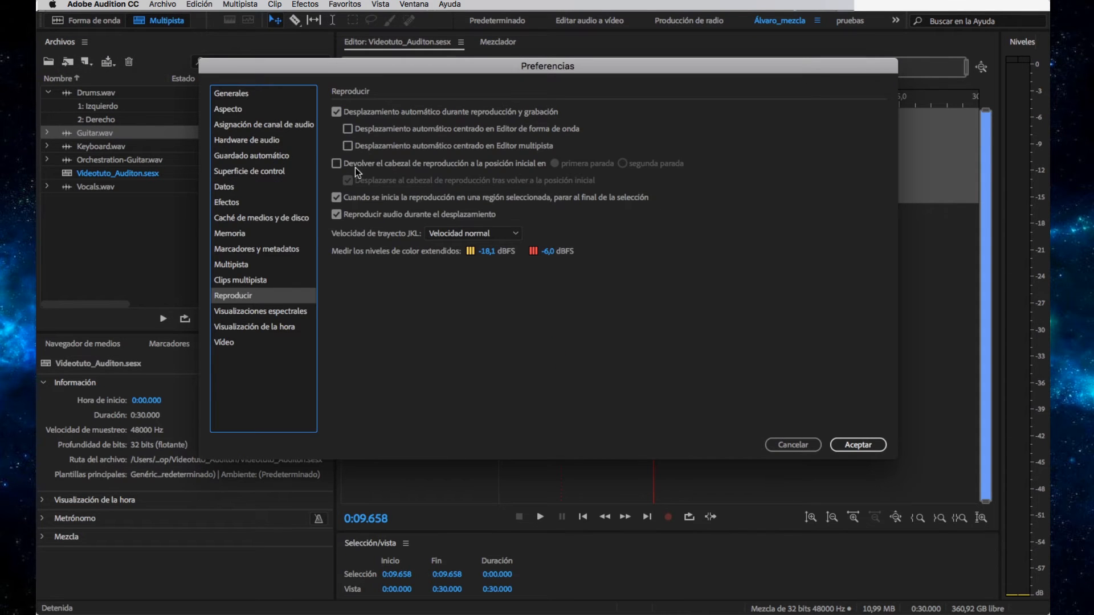
pyautogui.click(337, 163)
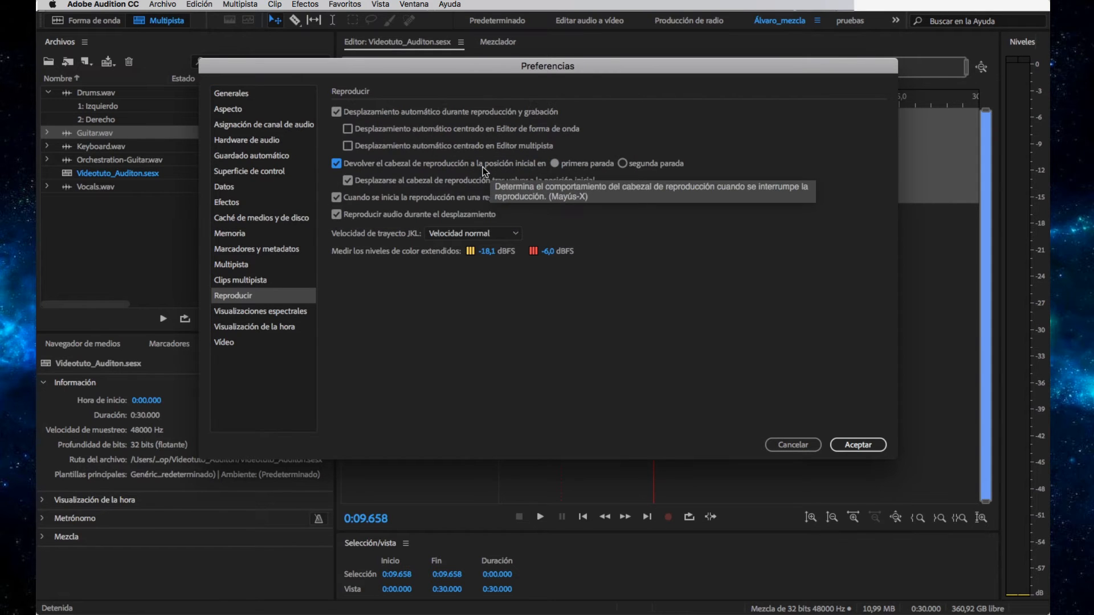
pyautogui.click(857, 445)
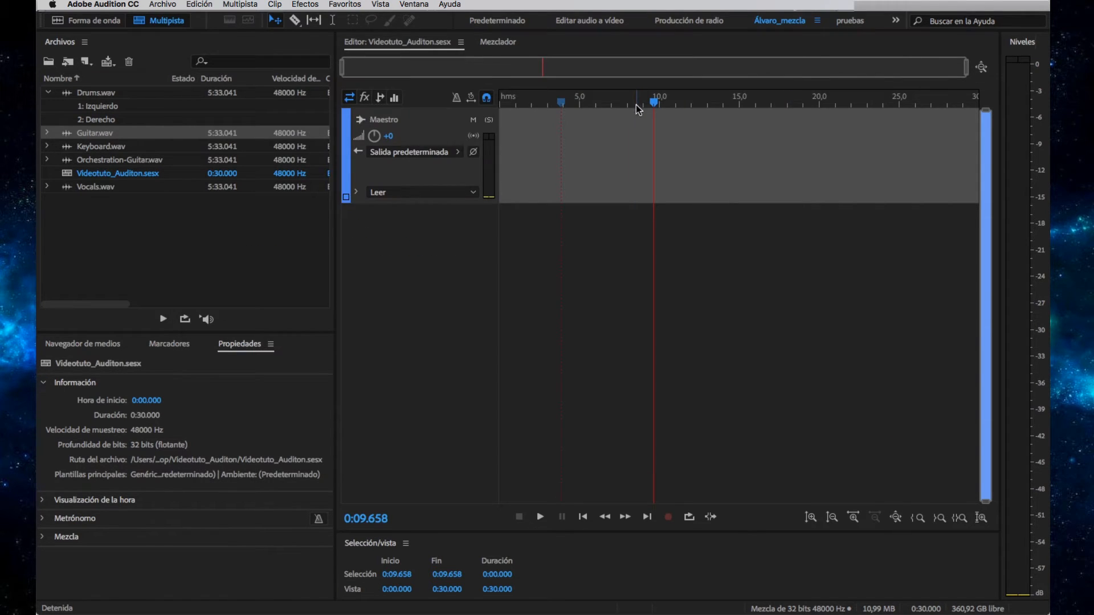
# Play and stop the session several times from 0:09.658 to test the playhead's return to its start position.
pyautogui.press('space')
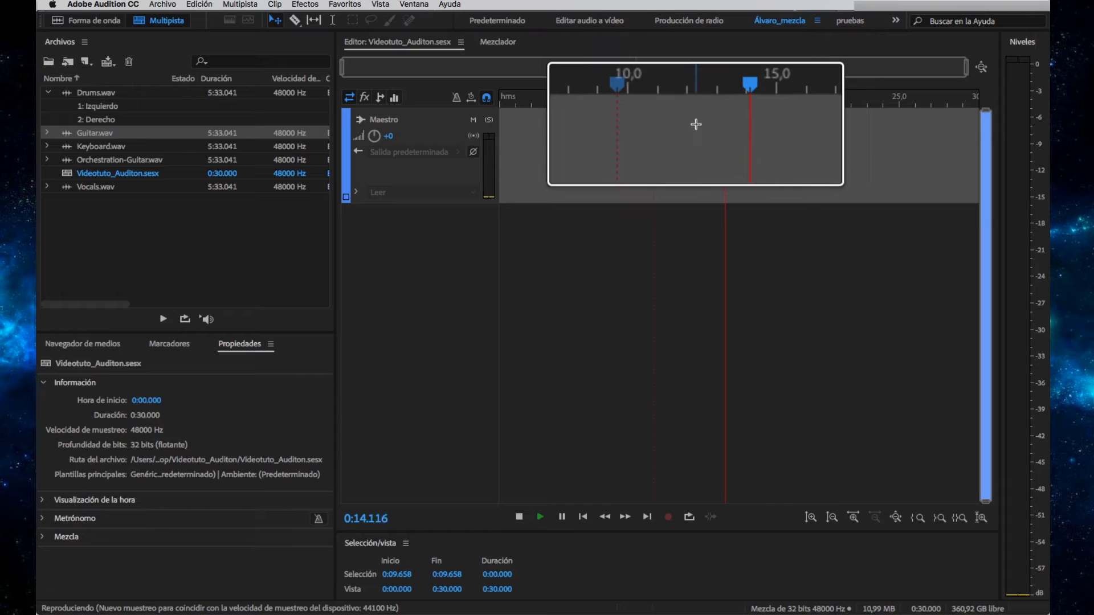
pyautogui.press('space')
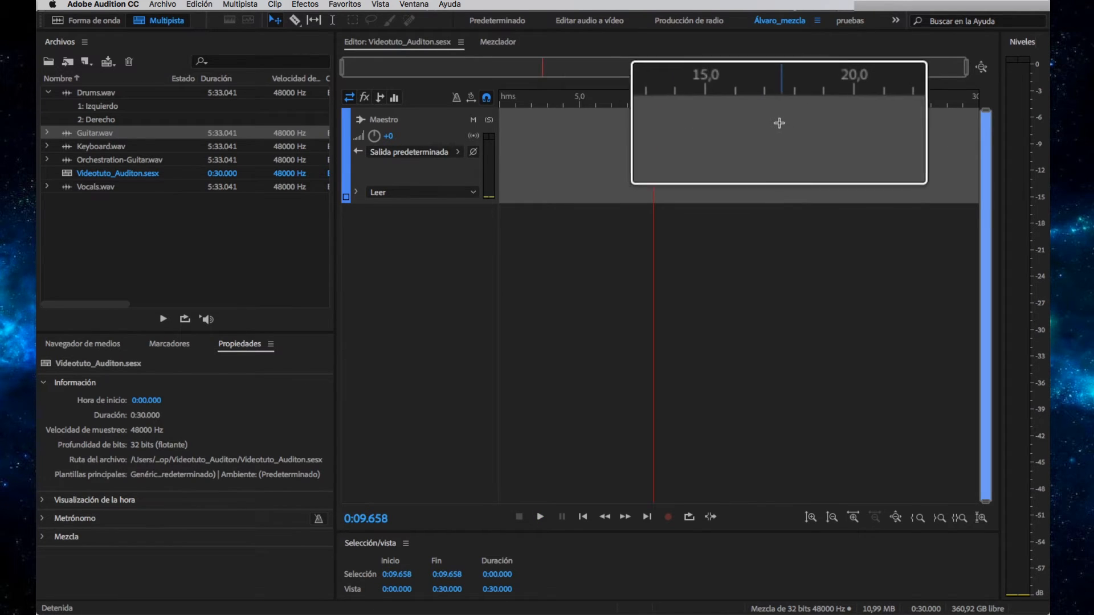
pyautogui.press('space')
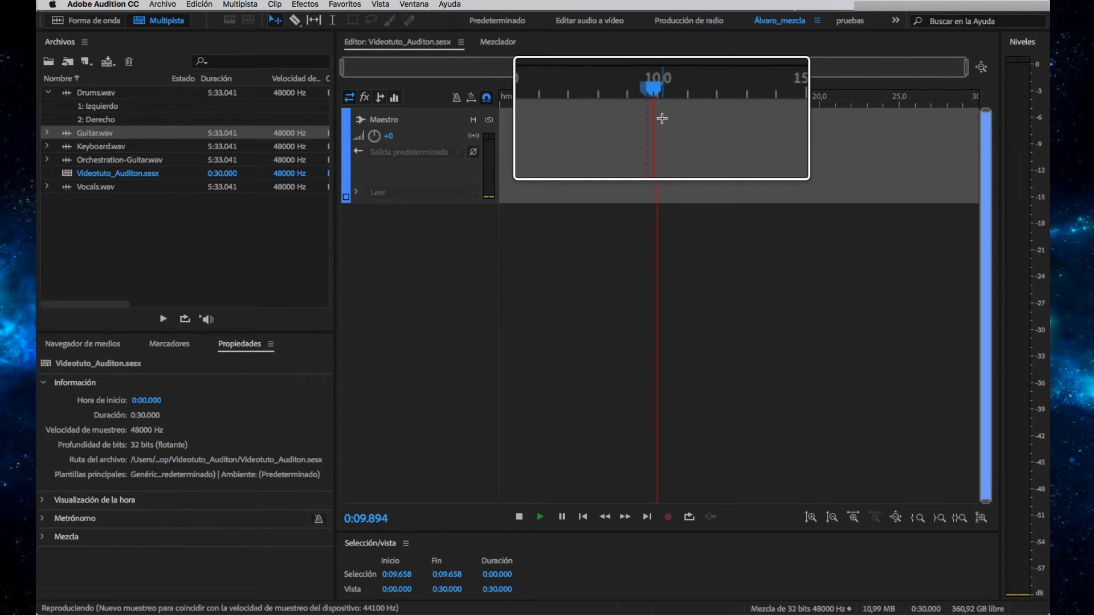
pyautogui.press('space')
pyautogui.press('space')
pyautogui.press('space')
pyautogui.press('space')
pyautogui.press('space')
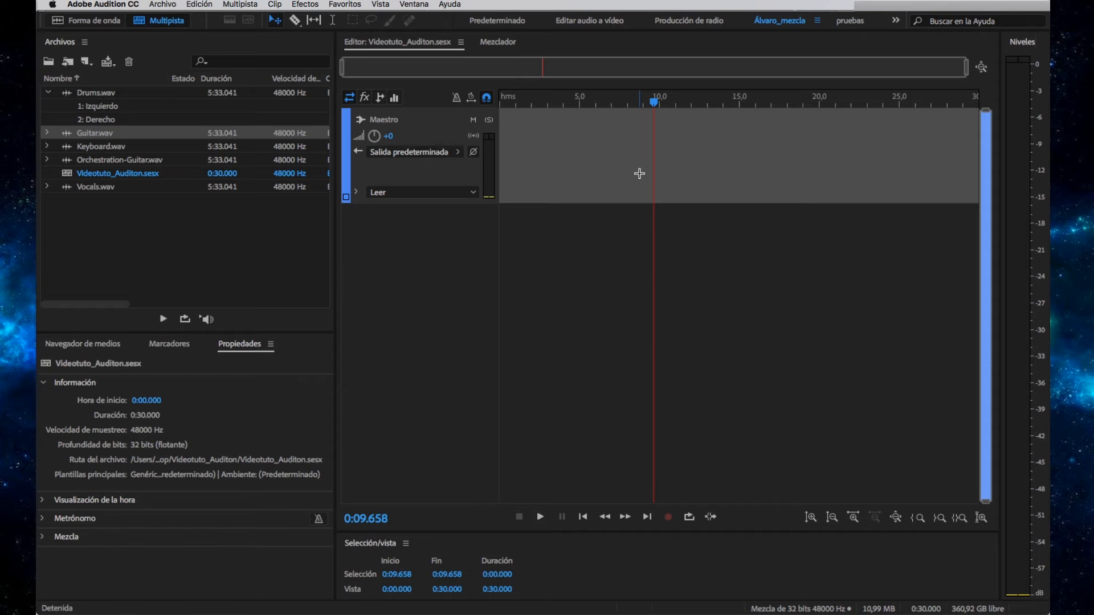
# Disable returning the playhead to its initial position in the playback preferences and accept the change.
pyautogui.click(103, 4)
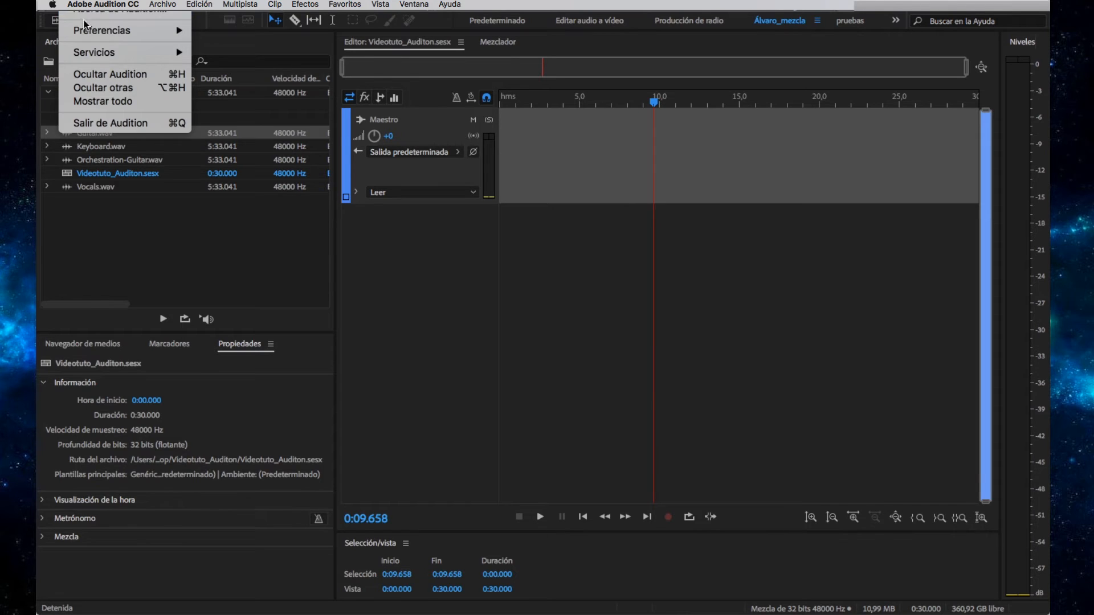
pyautogui.moveTo(84, 35)
pyautogui.click(268, 214)
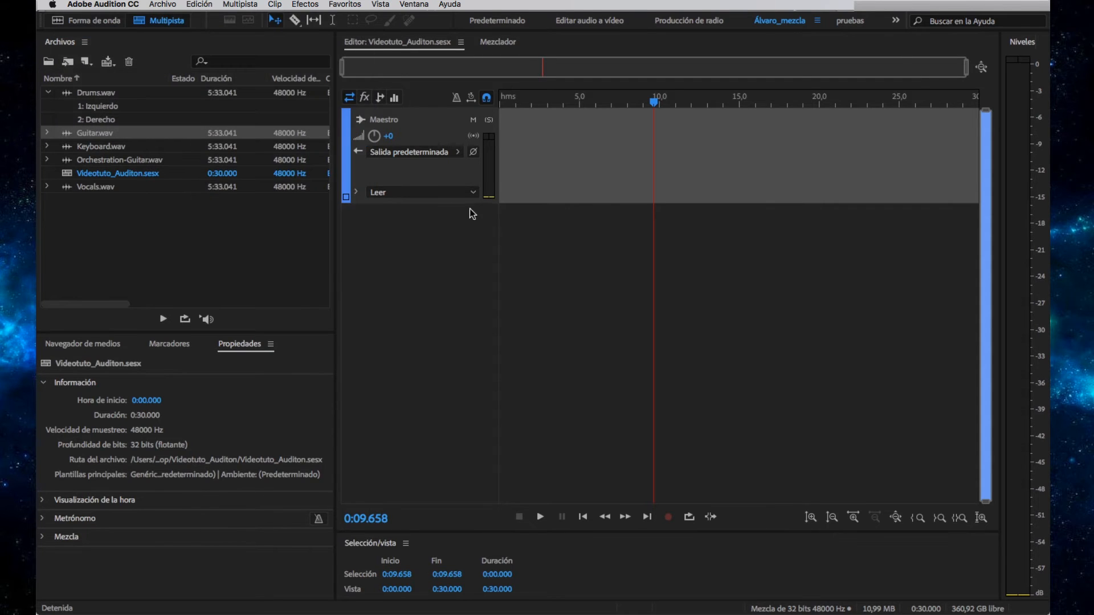
pyautogui.click(337, 164)
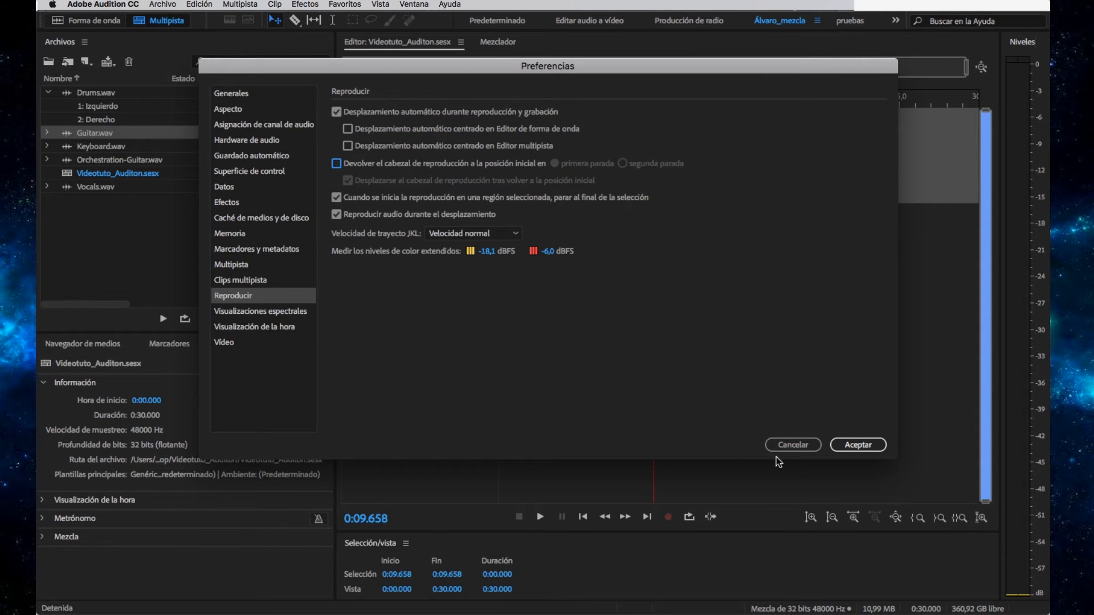
pyautogui.click(859, 446)
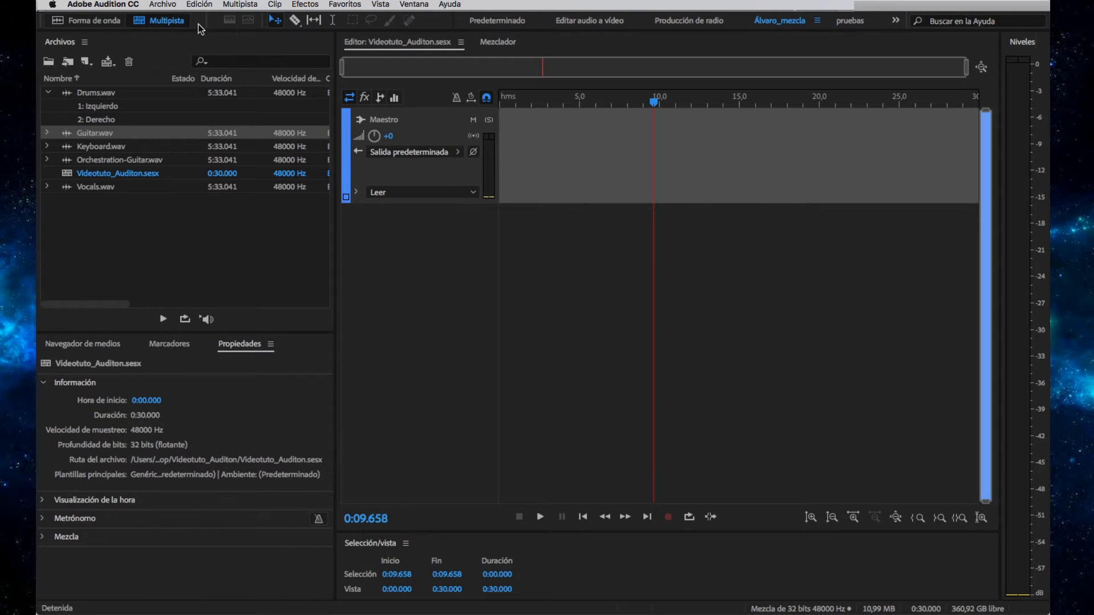
# Add a stereo audio track to the multitrack session.
pyautogui.click(251, 4)
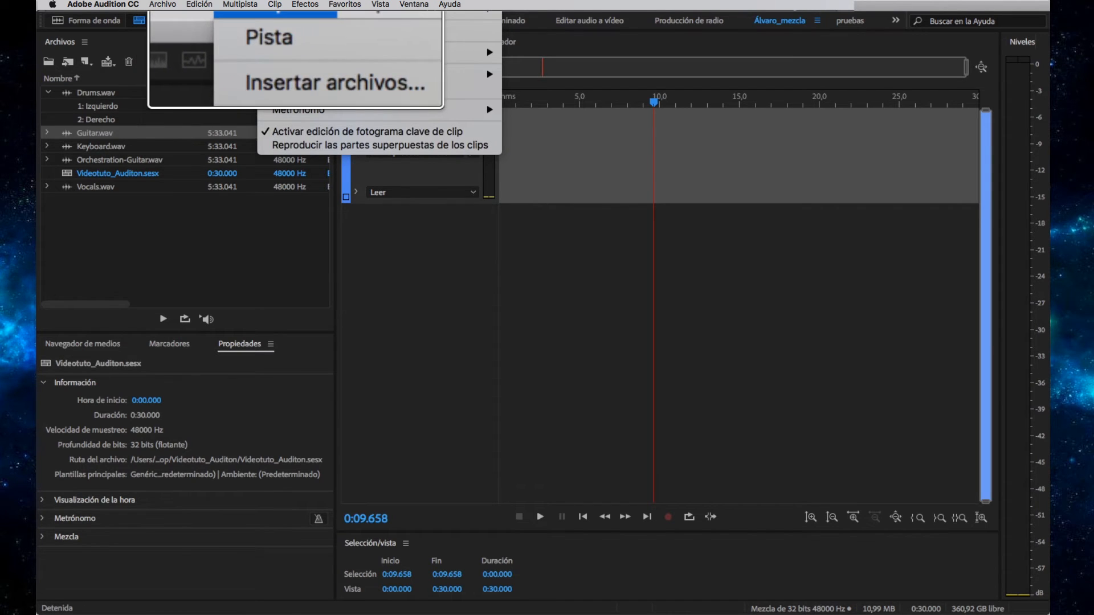
pyautogui.moveTo(291, 11)
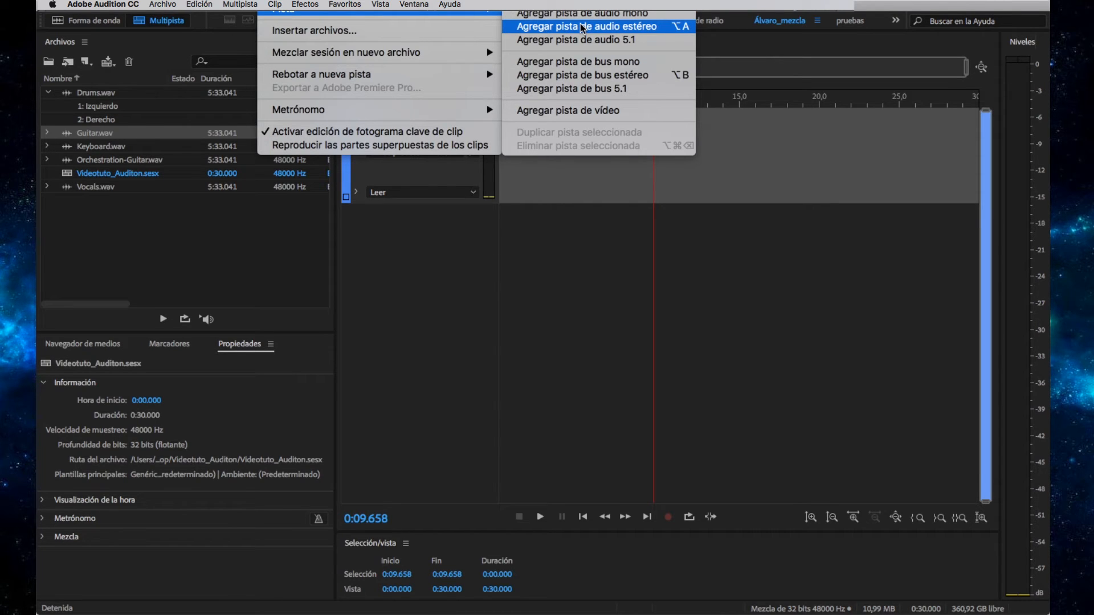
pyautogui.click(614, 27)
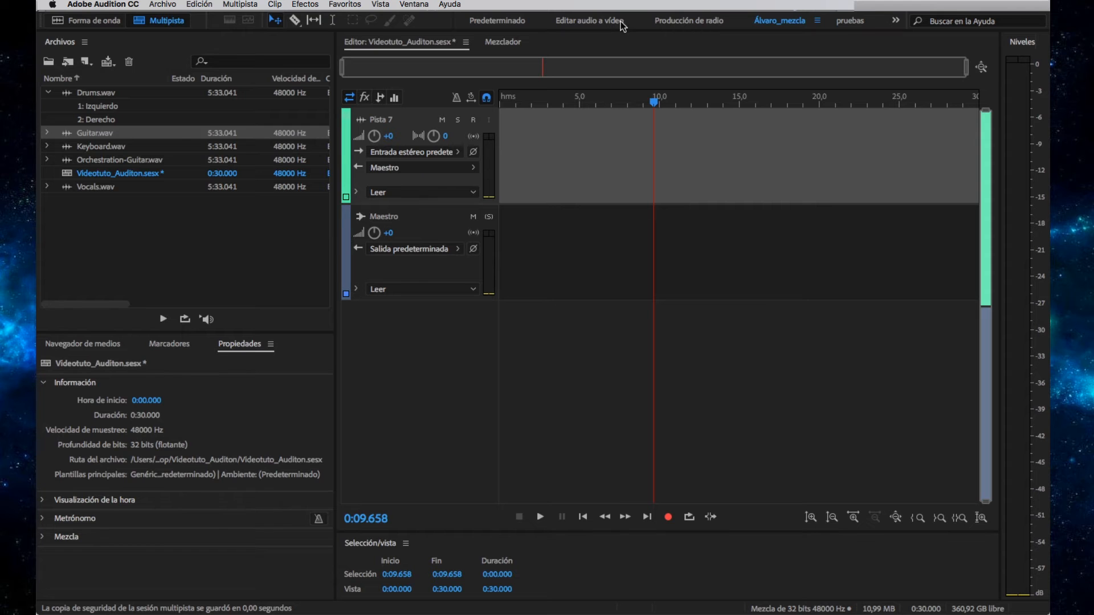
# Place Drums.wav from the imported files at the start of the new stereo track Pista 7.
pyautogui.moveTo(72, 304); pyautogui.dragTo(132, 313)
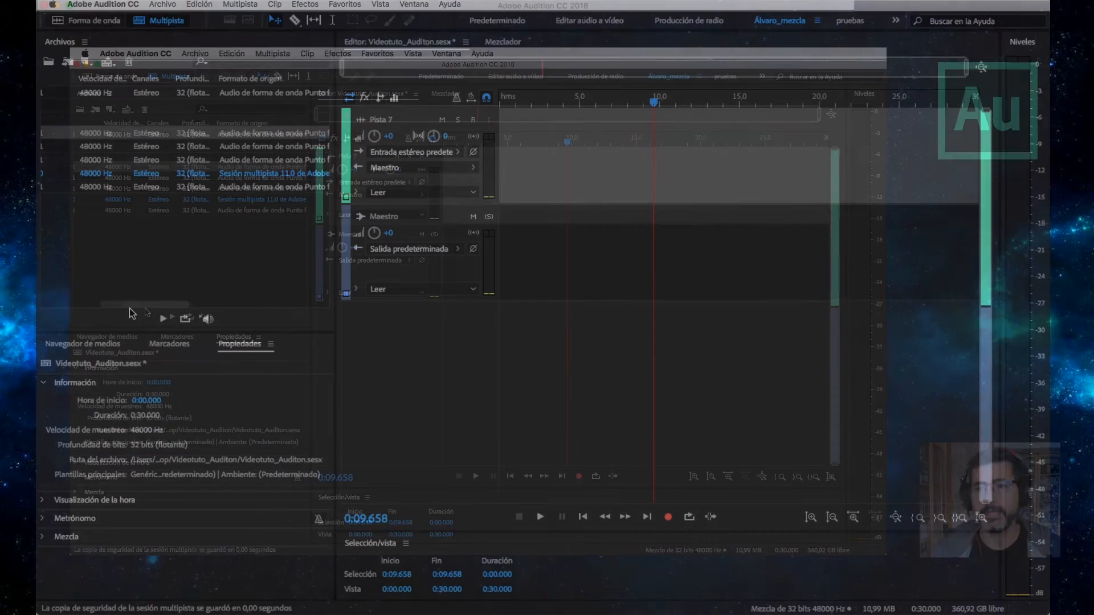
pyautogui.hscroll(-5, 141, 199)
pyautogui.hscroll(5, 108, 103)
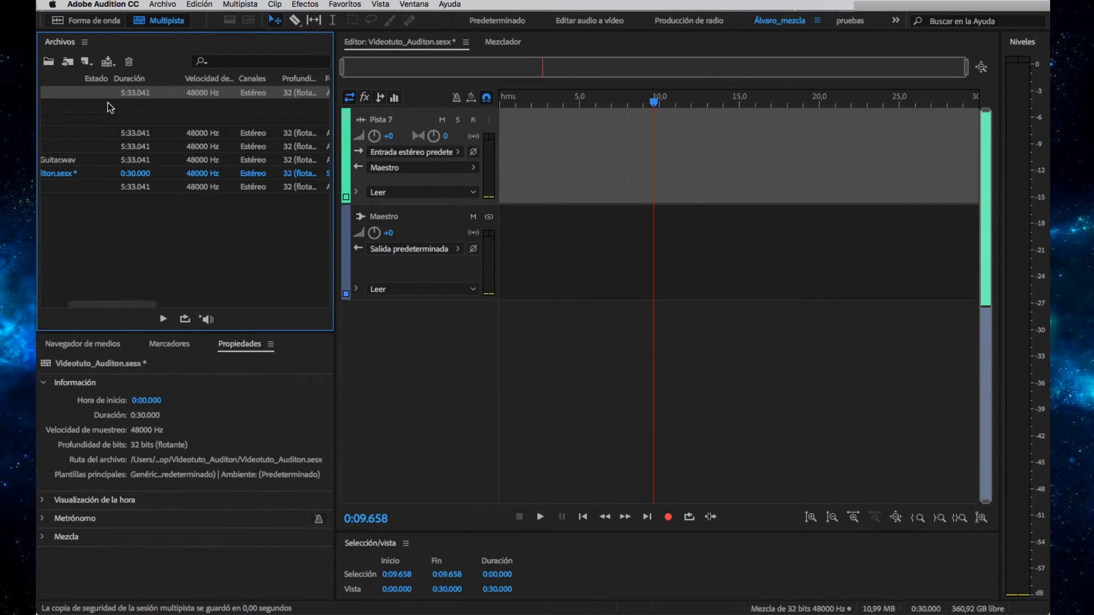
pyautogui.hscroll(-5, 107, 102)
pyautogui.moveTo(86, 94); pyautogui.dragTo(499, 155)
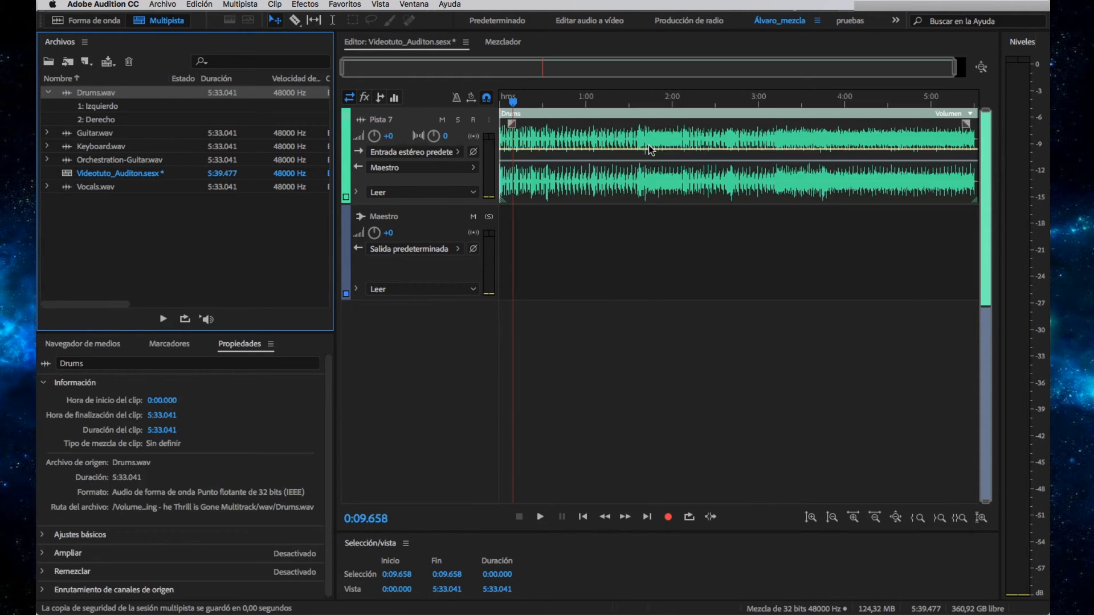
# Play the drums clip from about 1:42.667 and stop it after a moment to check the sound.
pyautogui.click(648, 101)
pyautogui.press('space')
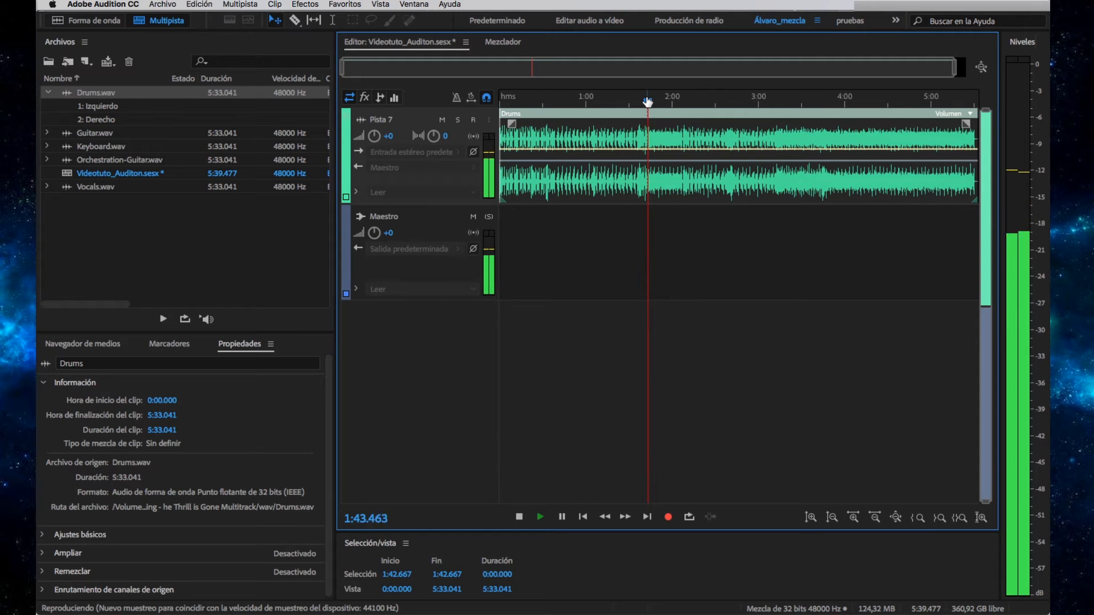
pyautogui.press('space')
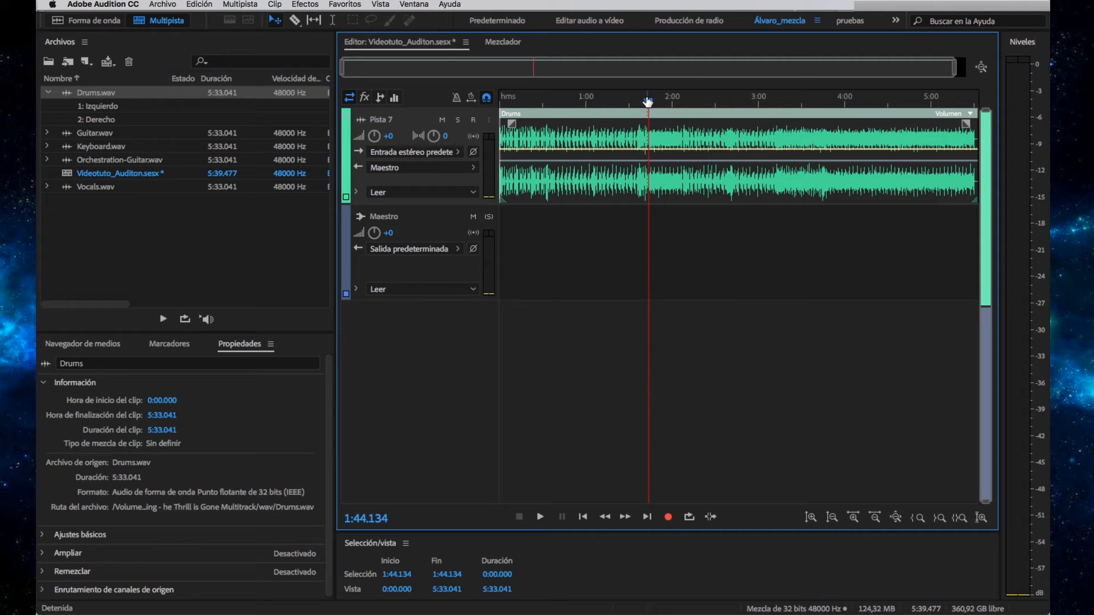
# Collapse the Drums.wav channel entries and place Guitar.wav on a new track below the drums.
pyautogui.click(48, 93)
pyautogui.click(87, 108)
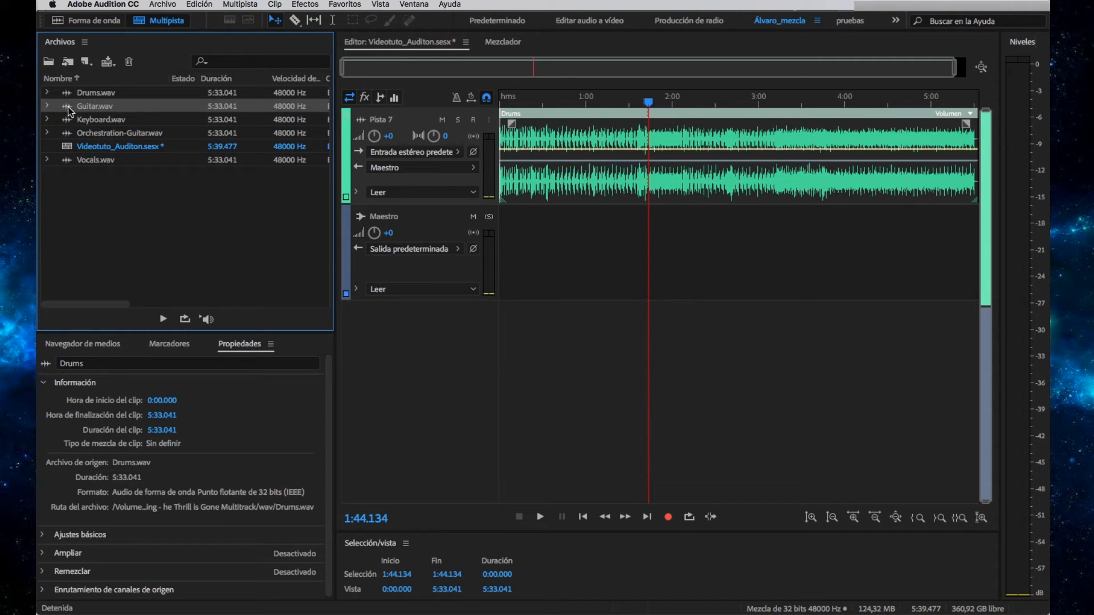
pyautogui.moveTo(68, 107); pyautogui.dragTo(419, 230)
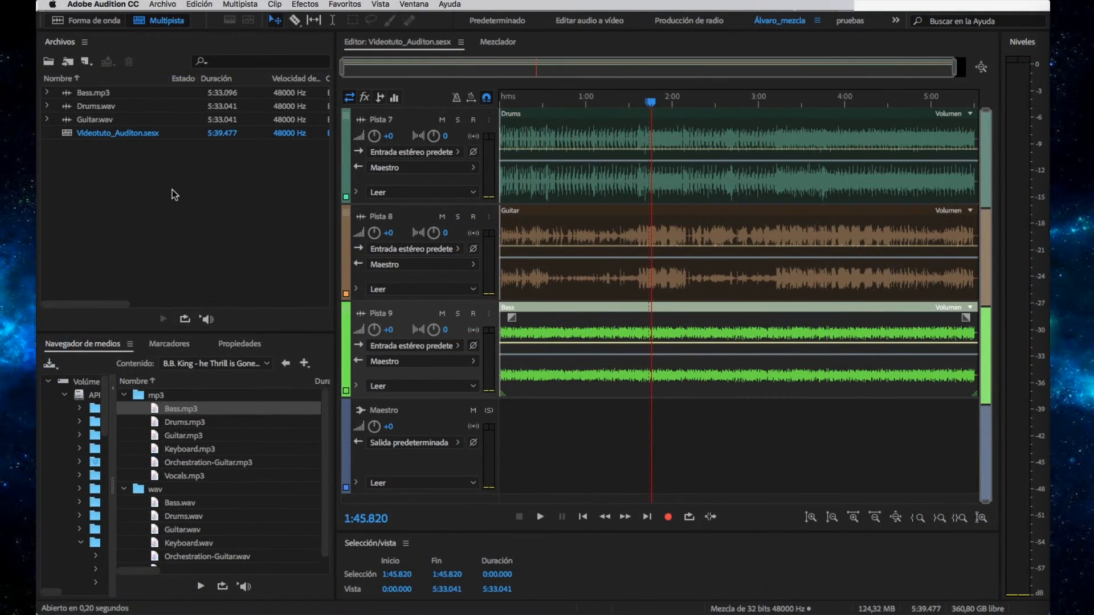
# Switch to Finder and import 04_Snare.wav from the open multitrack folder into the Audition file list.
pyautogui.press('super+Tab')
pyautogui.press('super+Tab')
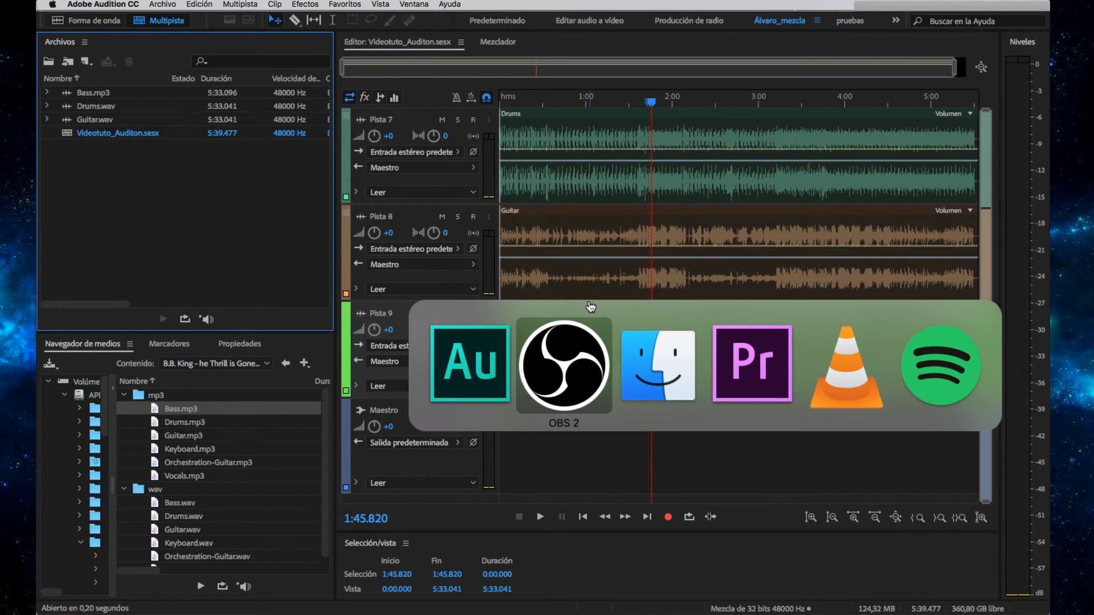
pyautogui.hscroll(-1, 695, 315)
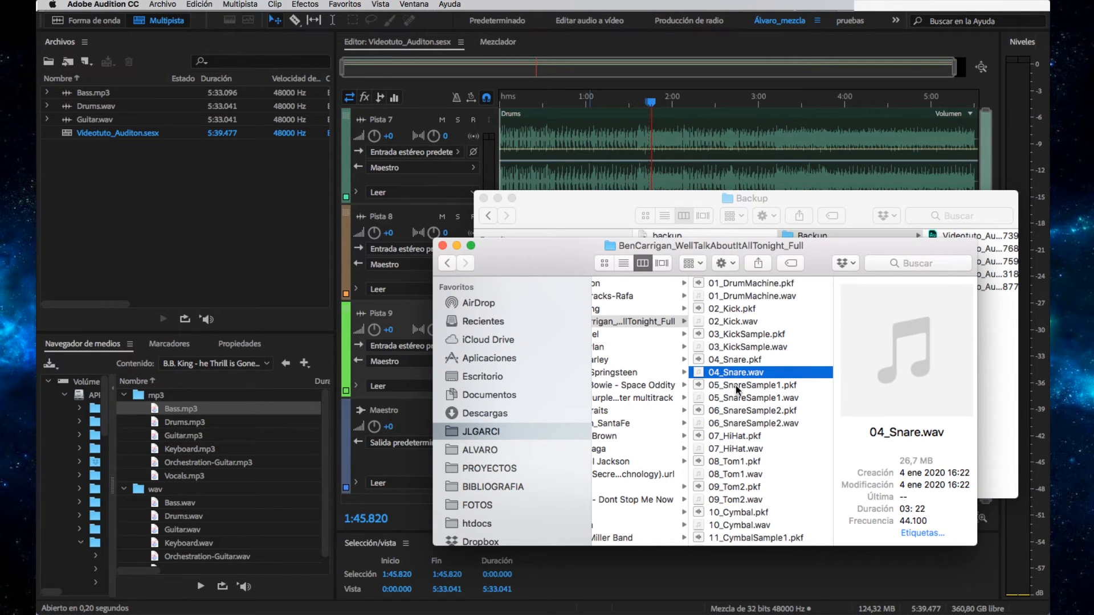
pyautogui.hscroll(-2, 716, 372)
pyautogui.moveTo(720, 365); pyautogui.dragTo(101, 220)
pyautogui.click(103, 202)
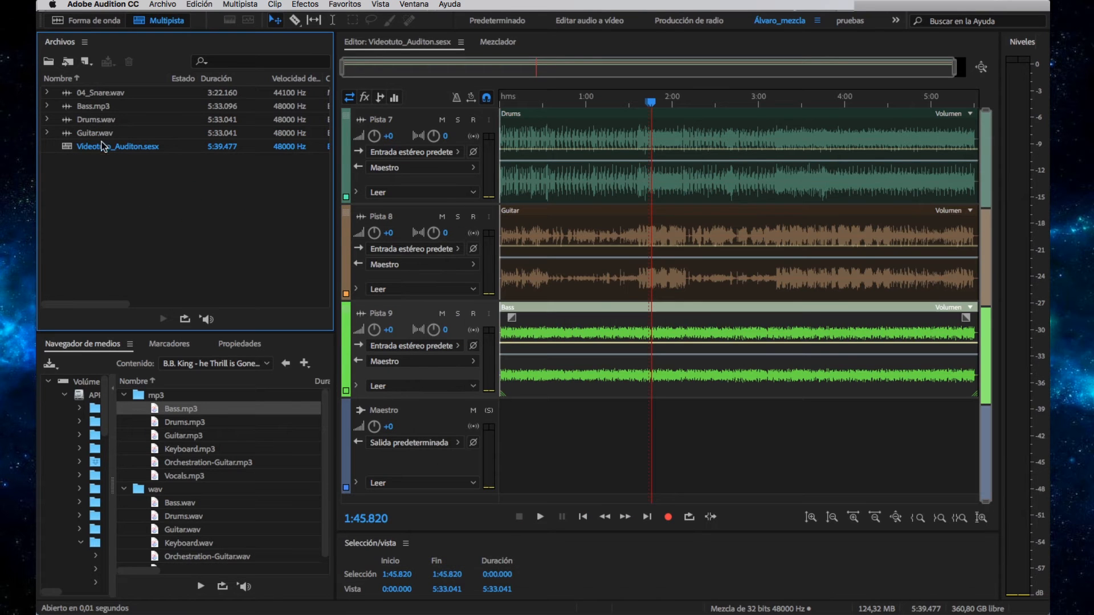
# Insert 04_Snare.wav on a new track below the Bass track, accepting a copy conformed to the session's sample rate.
pyautogui.click(97, 91)
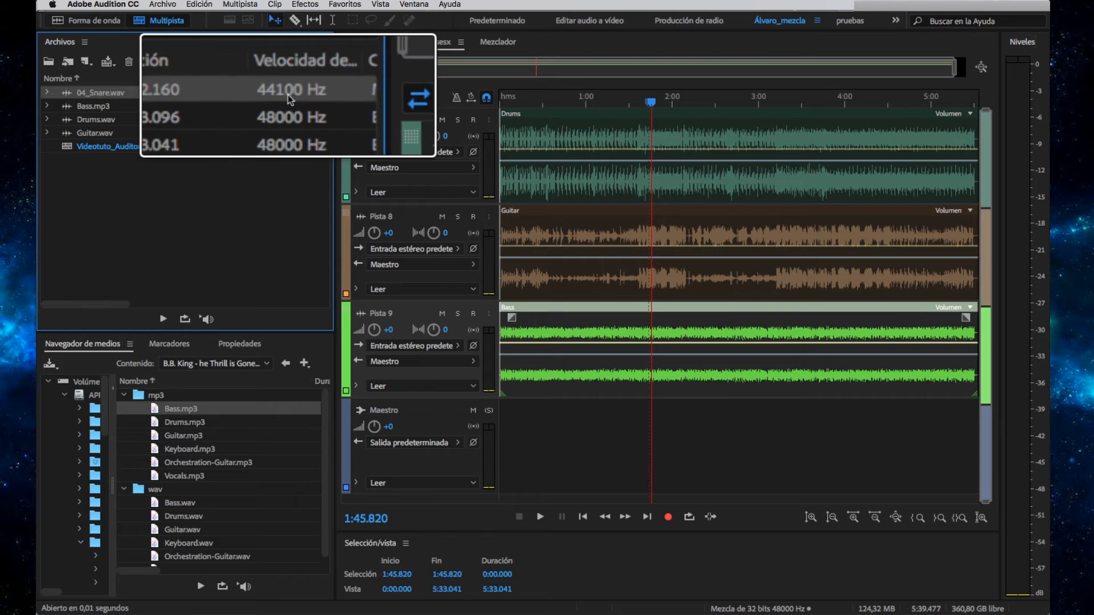
pyautogui.moveTo(83, 94); pyautogui.dragTo(417, 426)
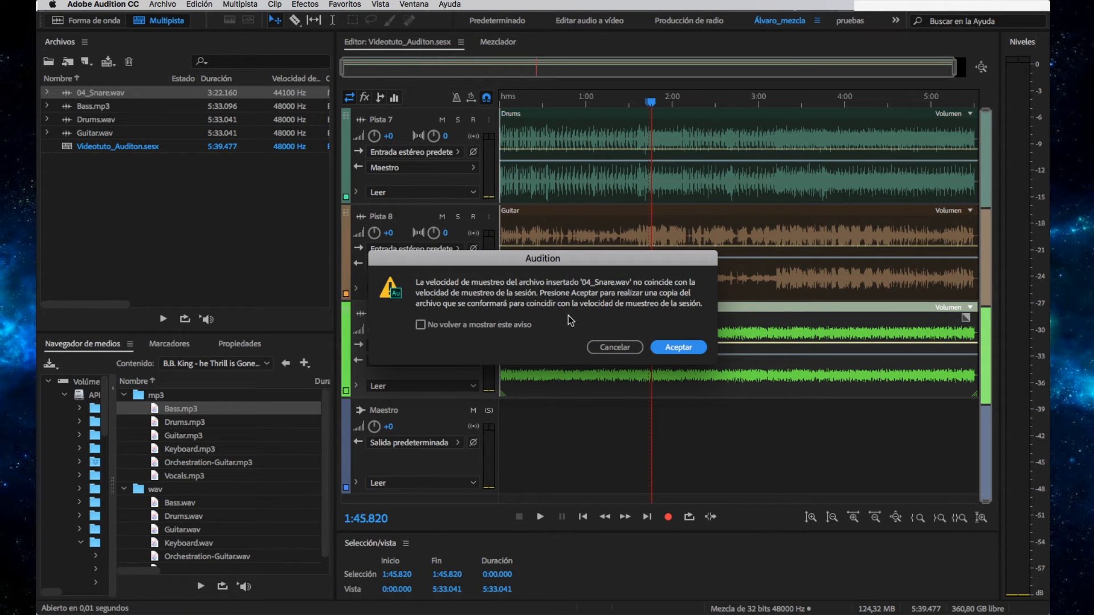
pyautogui.click(678, 347)
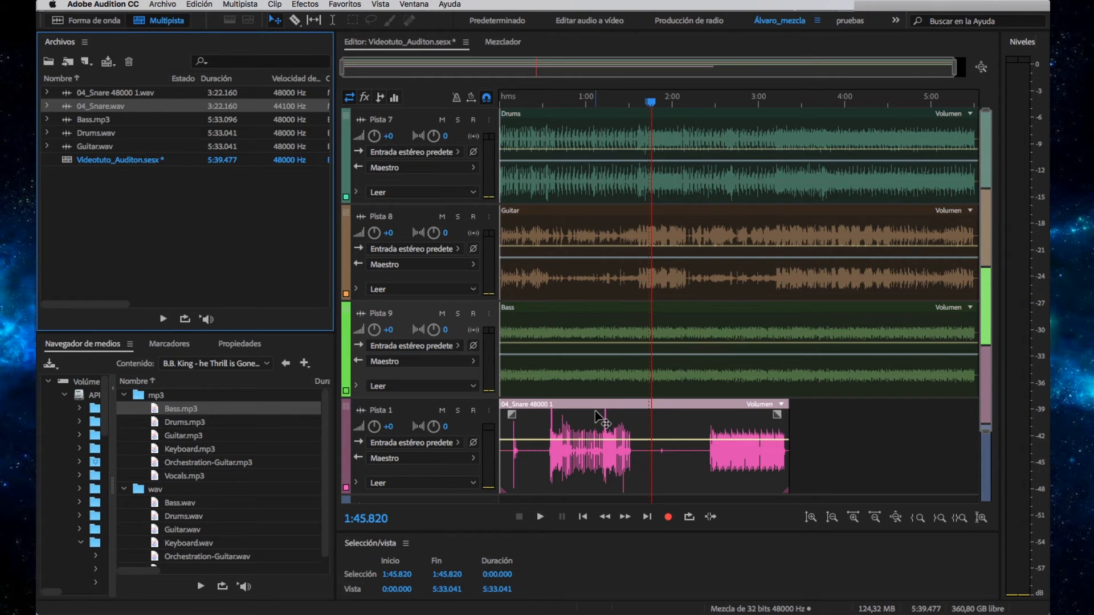
# Return from Finder to the Audition session and save it.
pyautogui.press('super+Tab')
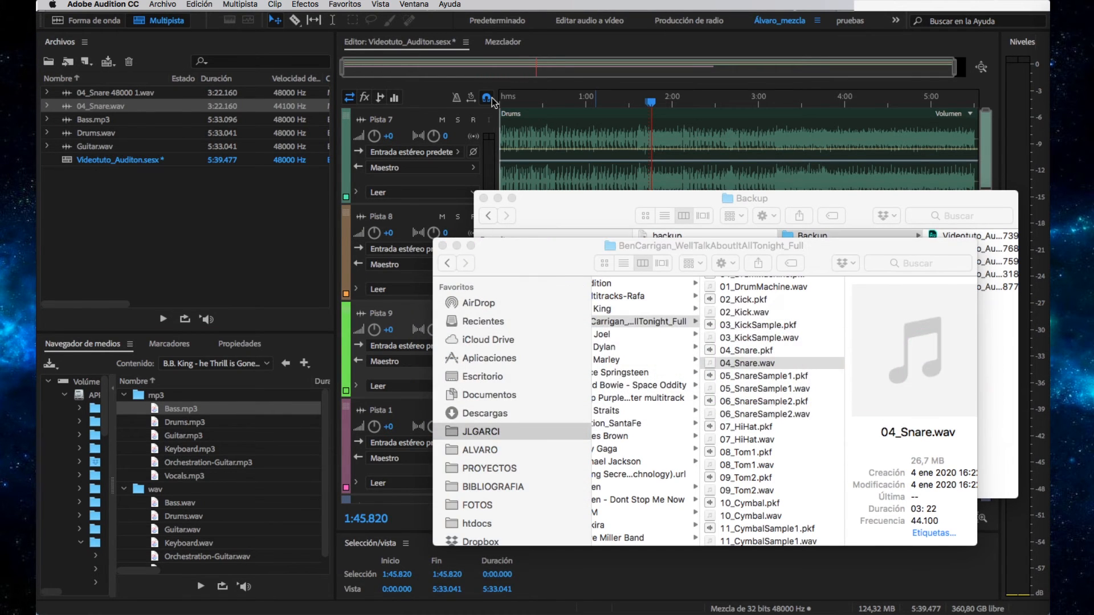
pyautogui.click(491, 98)
pyautogui.press('super+s')
# Switch to Finder, examine the Conformed Files folder inside Videotuto_Auditon for the converted snare file, and return to Audition.
pyautogui.press('super+Tab')
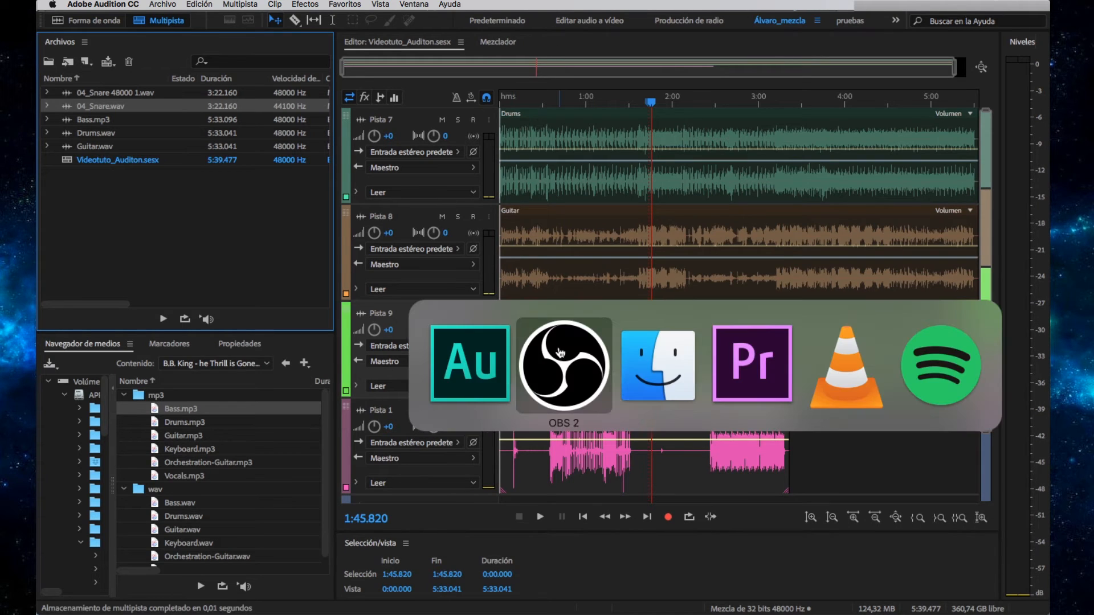
pyautogui.click(781, 193)
pyautogui.click(696, 262)
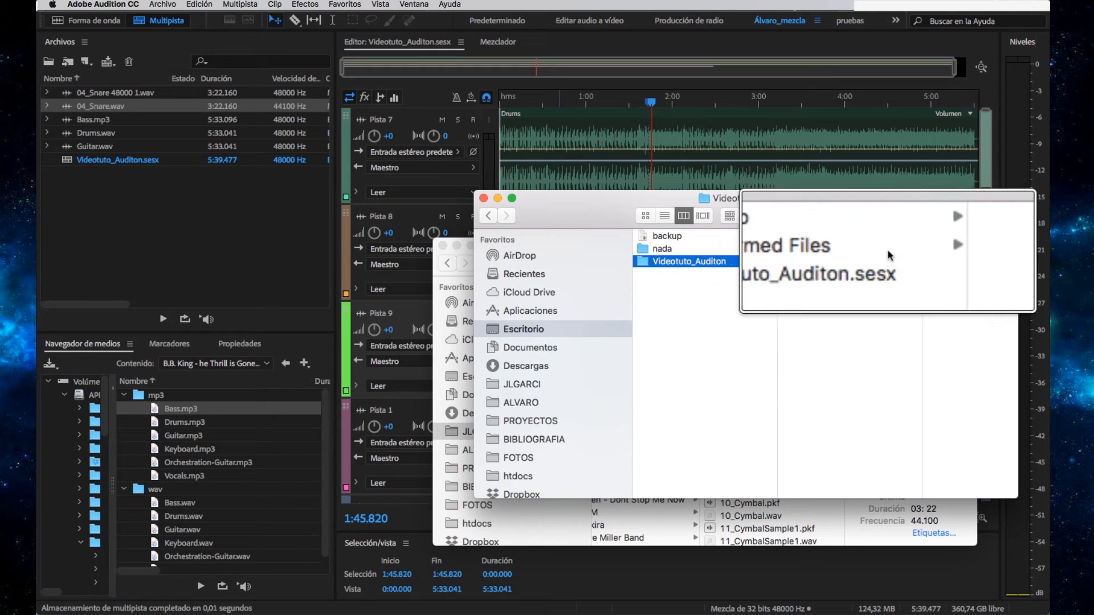
pyautogui.click(810, 249)
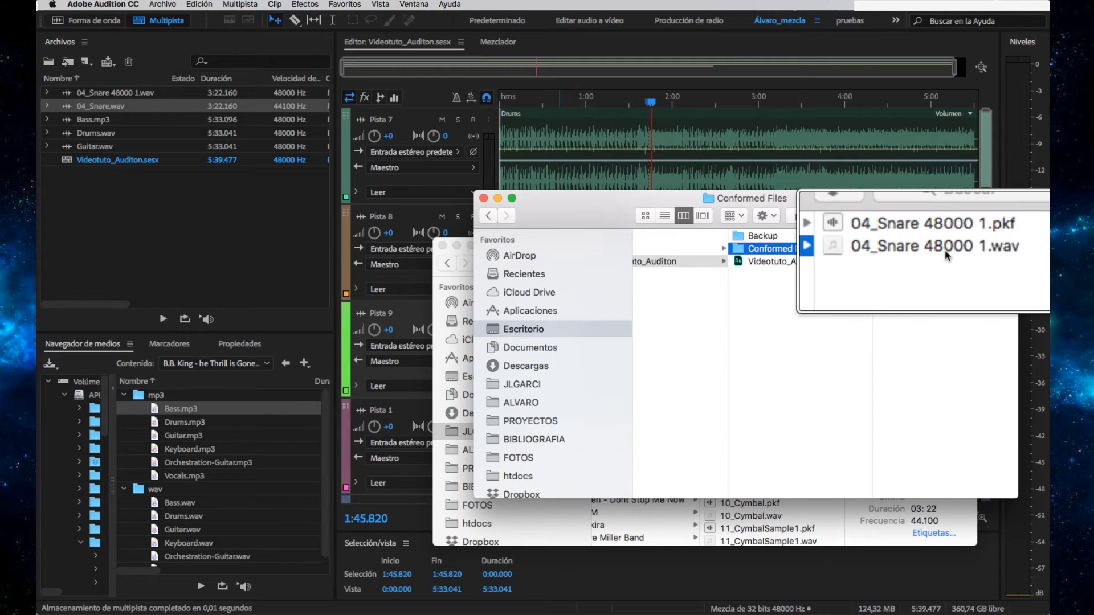
pyautogui.hscroll(-3, 895, 279)
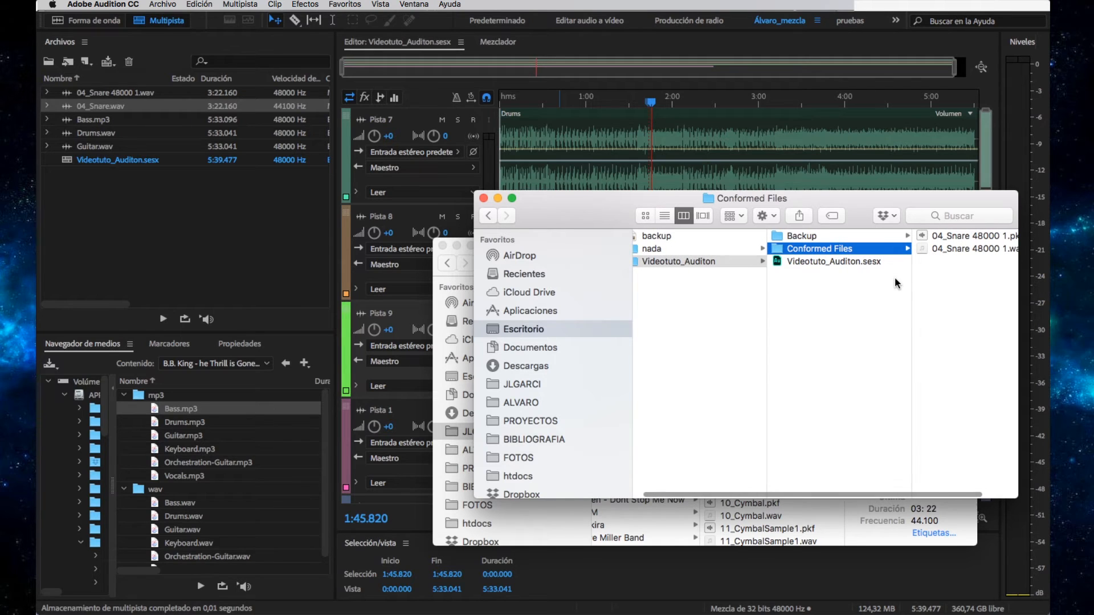
pyautogui.hscroll(1, 878, 274)
pyautogui.click(929, 250)
pyautogui.press('super+Tab')
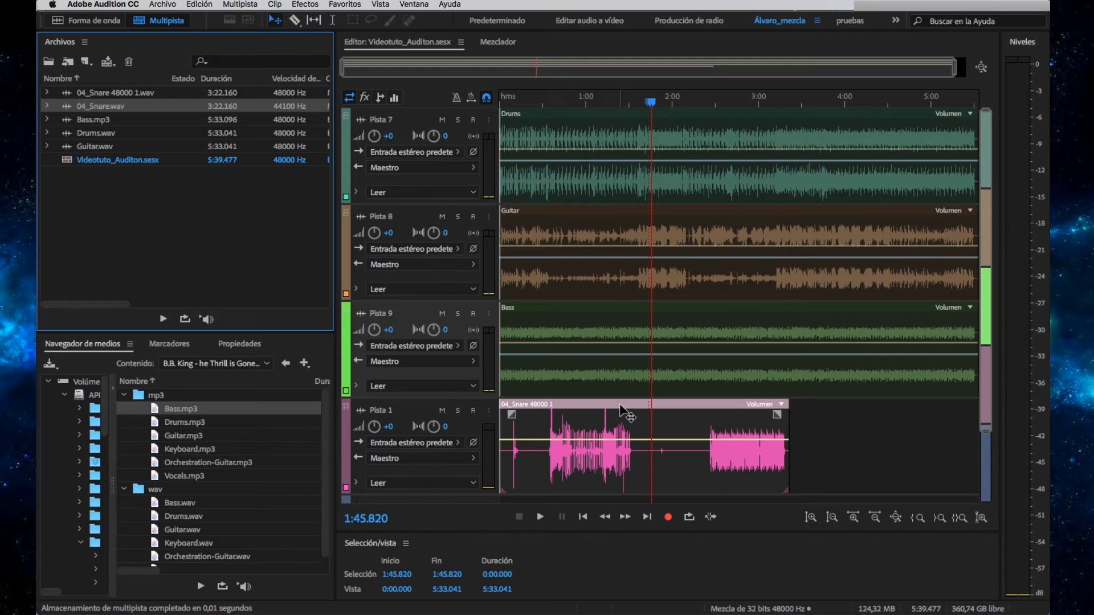
# Delete the snare clip from the Pista 1 track.
pyautogui.press('Delete')
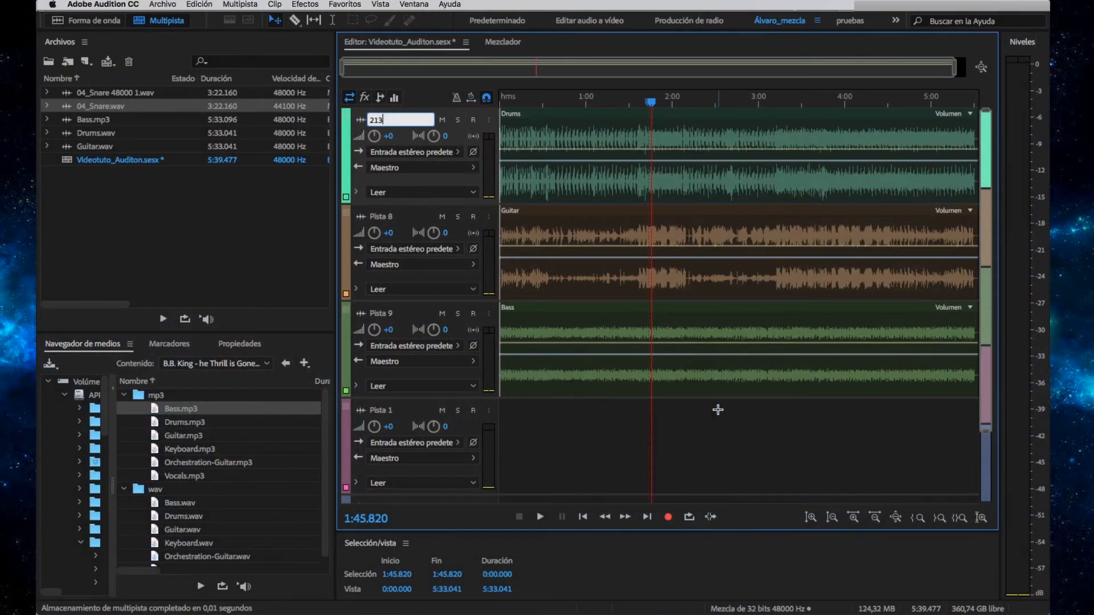
pyautogui.click(655, 408)
# Rename the track holding the drums clip as Drums.
pyautogui.click(380, 125)
pyautogui.click(378, 120)
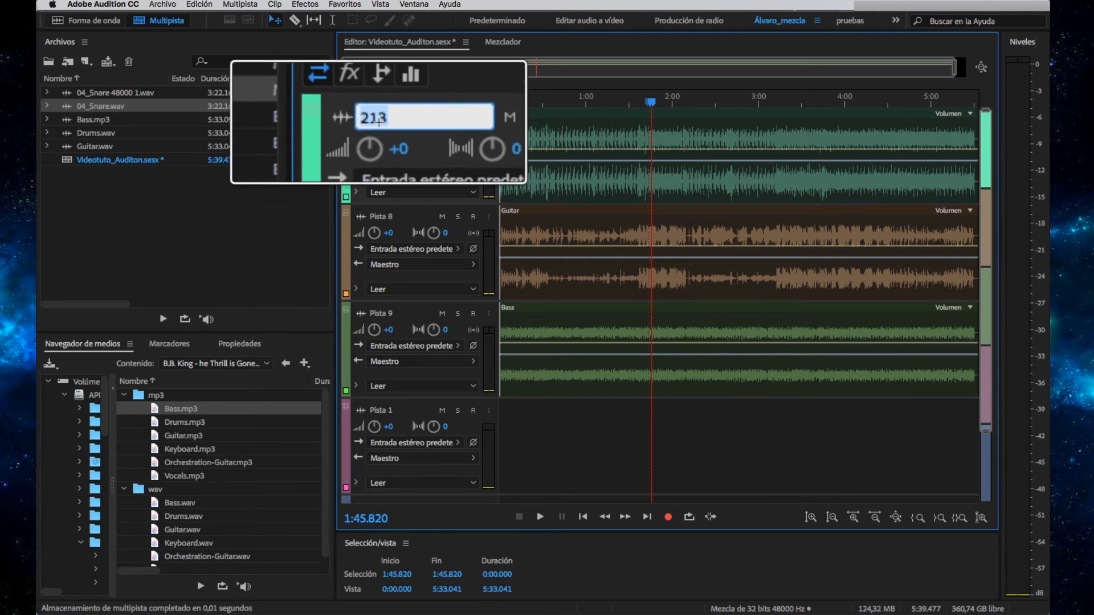
pyautogui.press('BackSpace')
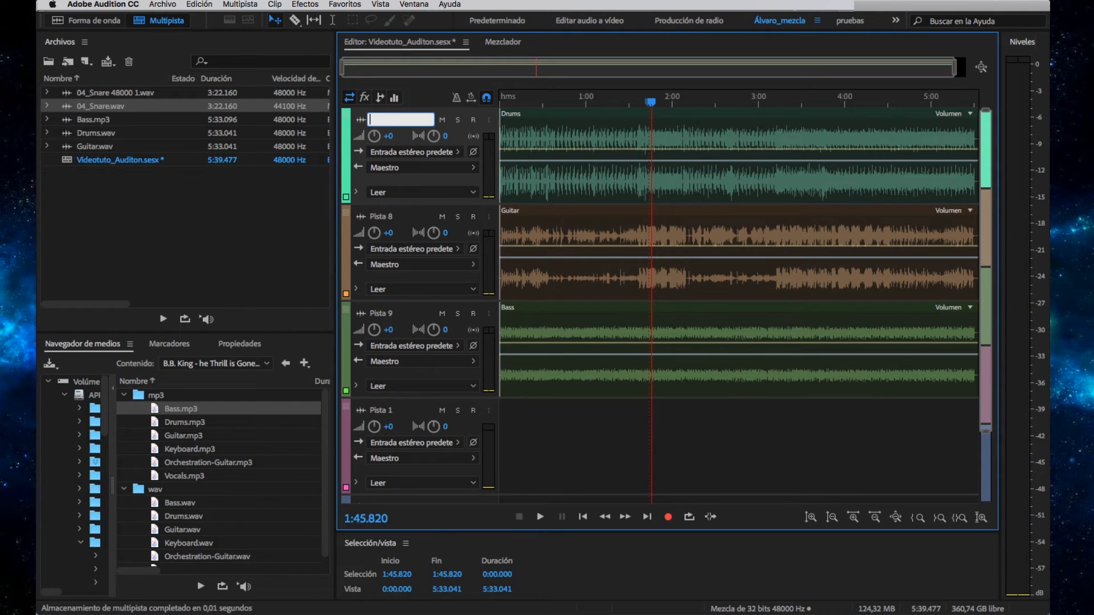
pyautogui.write('Drums')
pyautogui.press('Return')
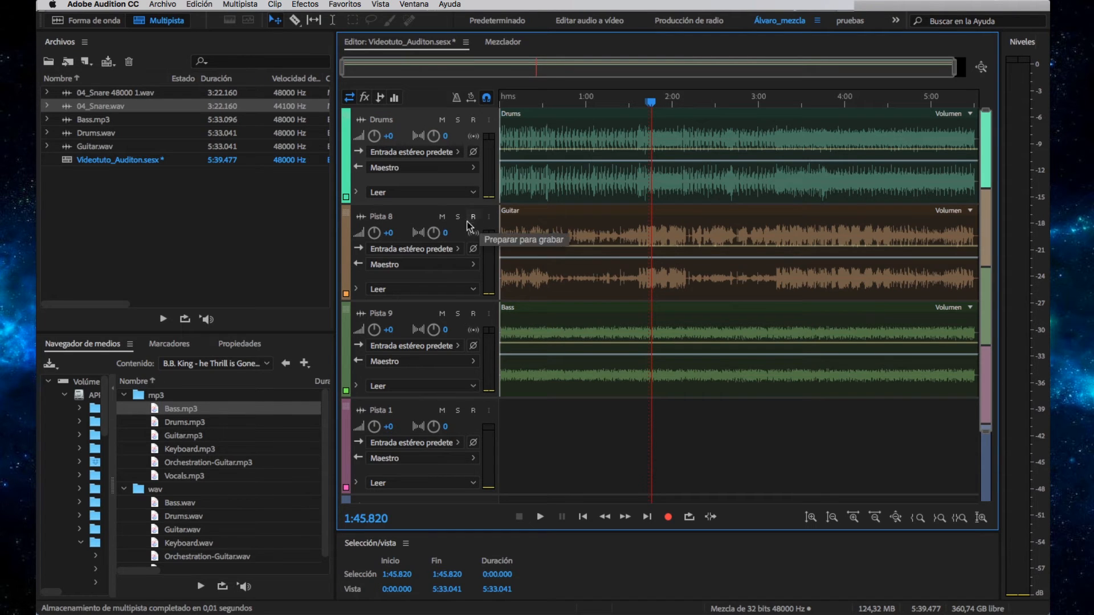
# Rename the guitar clip's track as Guitar and the bass clip's track as Bass.
pyautogui.doubleClick(387, 217)
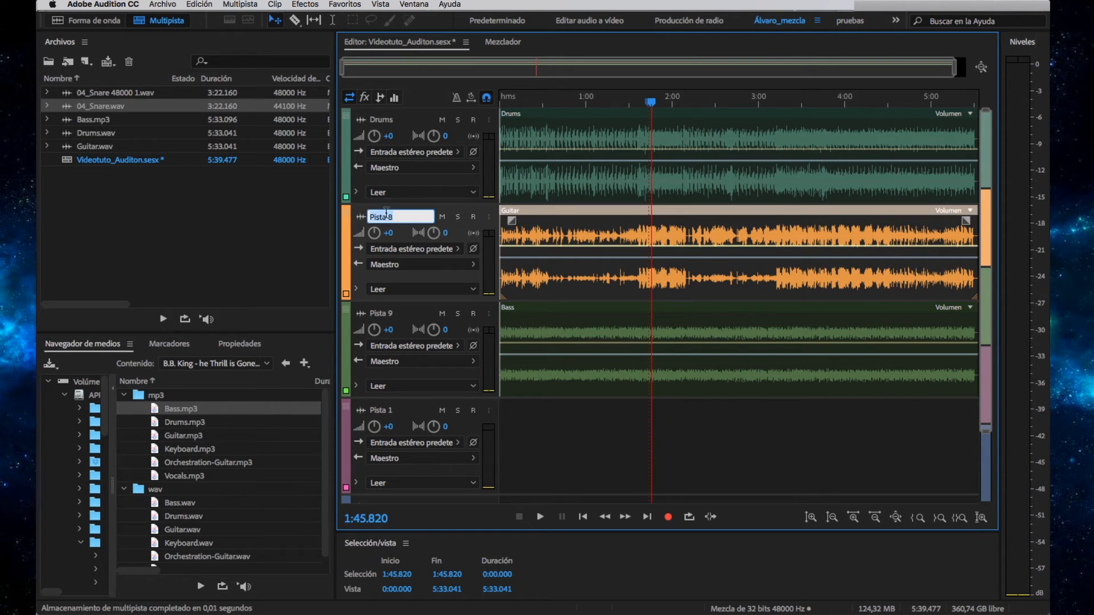
pyautogui.write('Guitar')
pyautogui.press('Return')
pyautogui.click(381, 316)
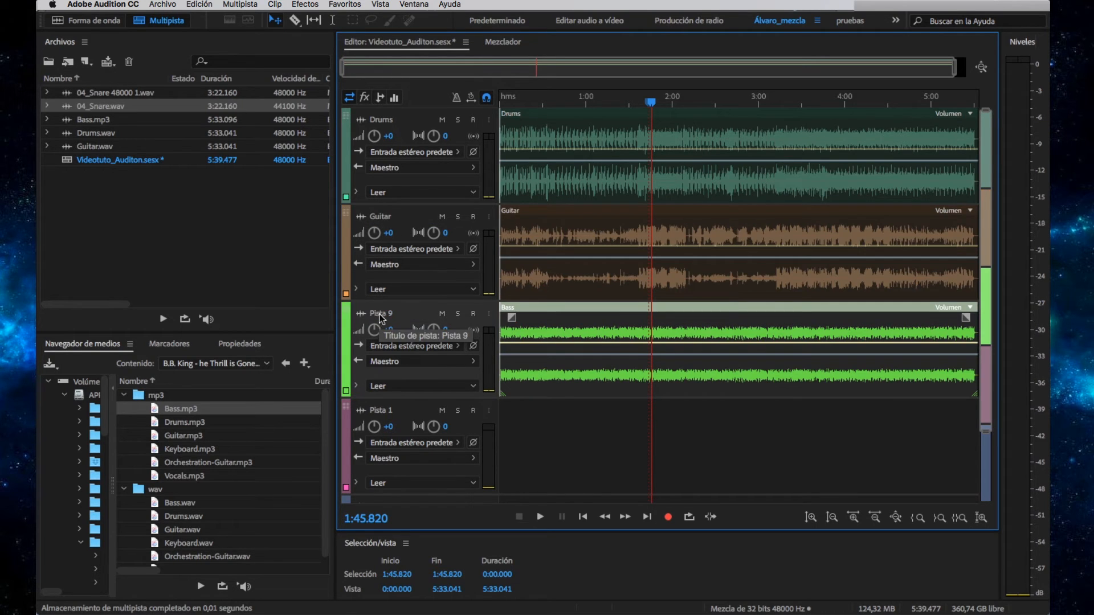
pyautogui.doubleClick(381, 314)
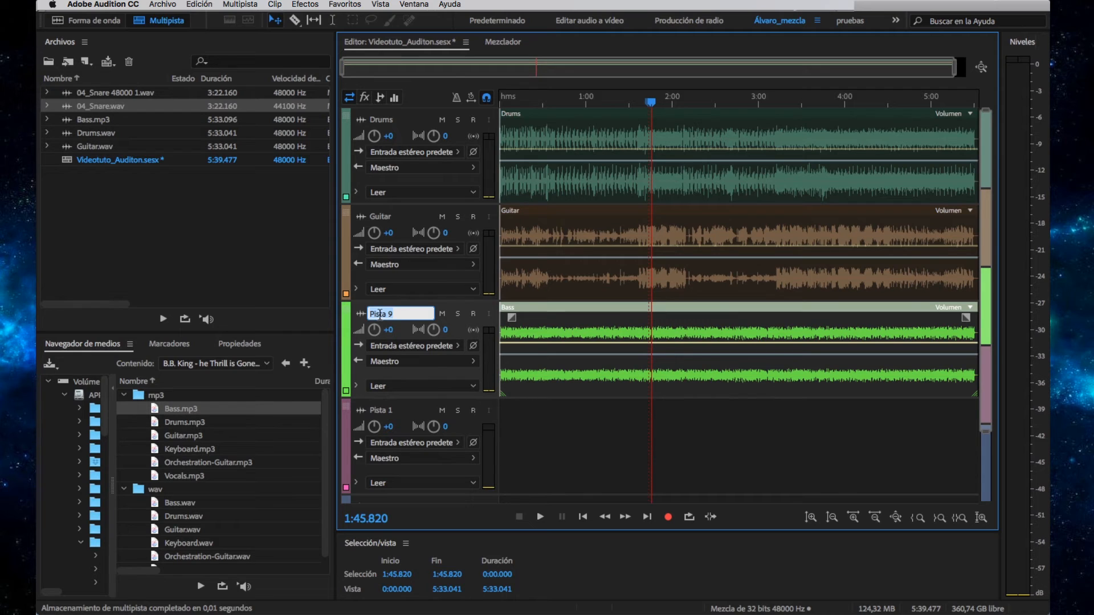
pyautogui.write('Bass')
pyautogui.press('Return')
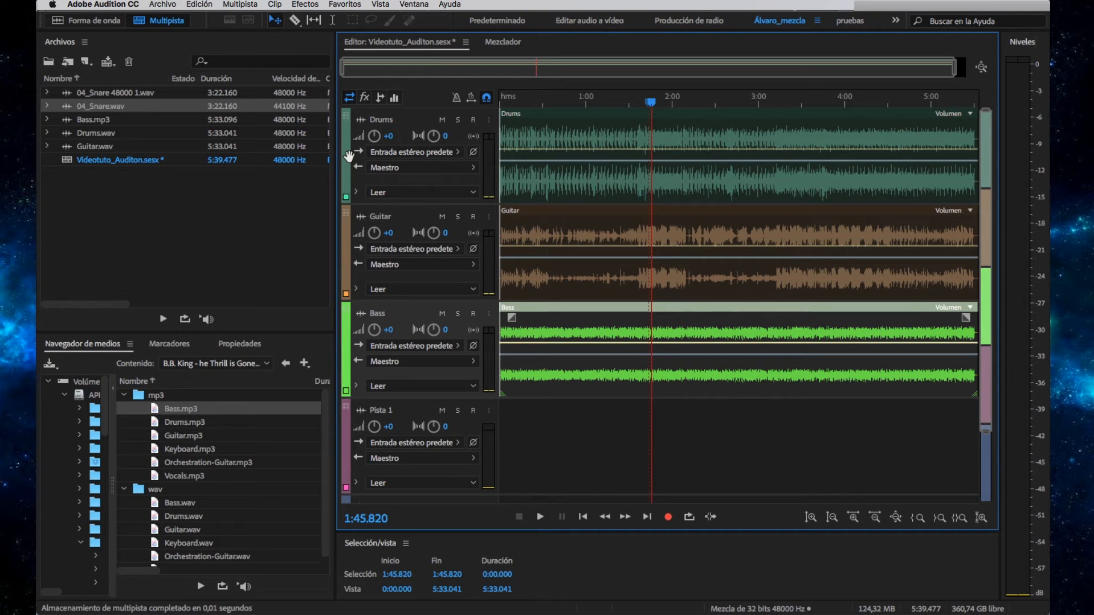
# Set the Drums track's colour to the red-orange swatch with hue 11.
pyautogui.click(347, 123)
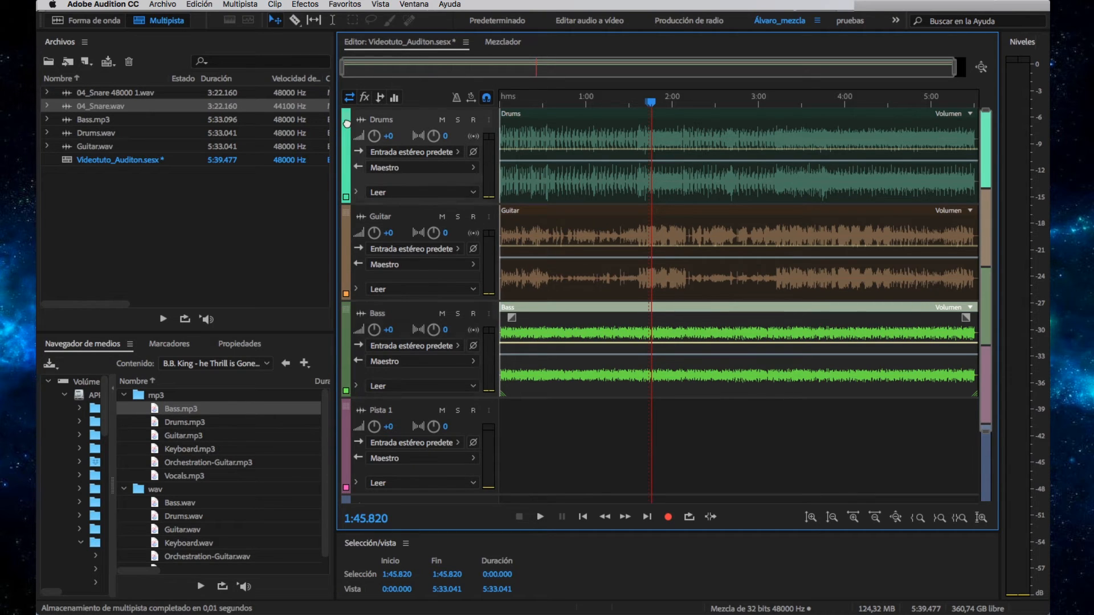
pyautogui.click(346, 227)
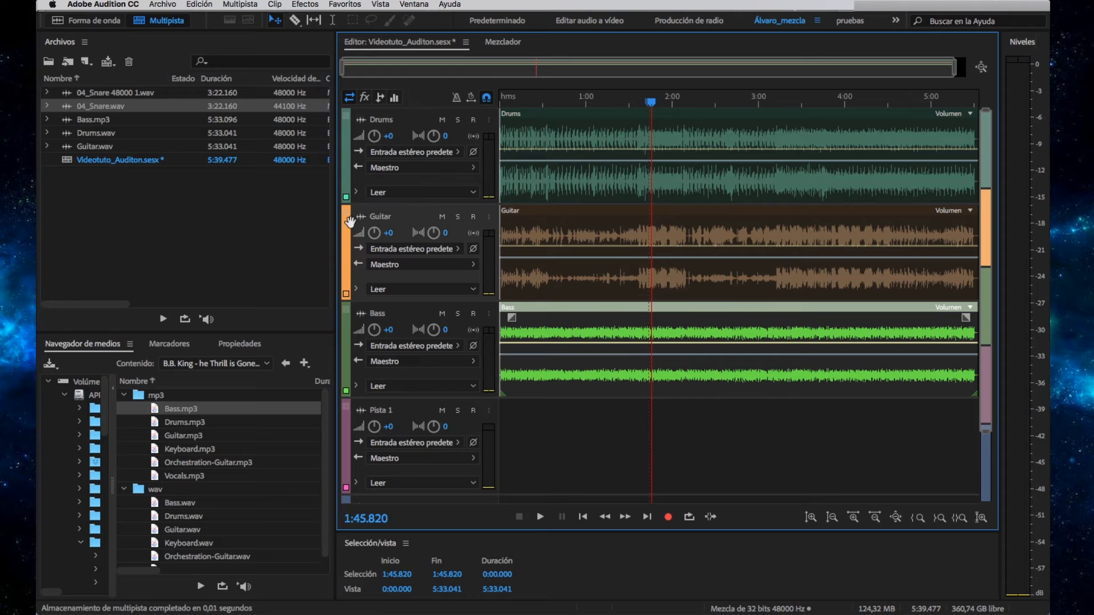
pyautogui.click(348, 315)
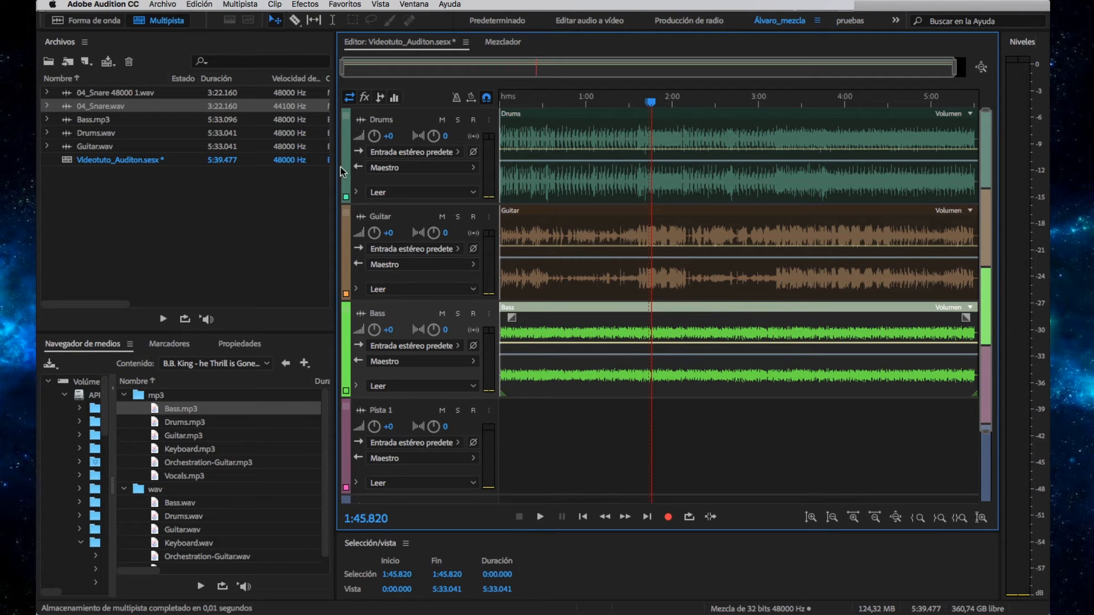
pyautogui.click(345, 128)
pyautogui.rightClick(346, 124)
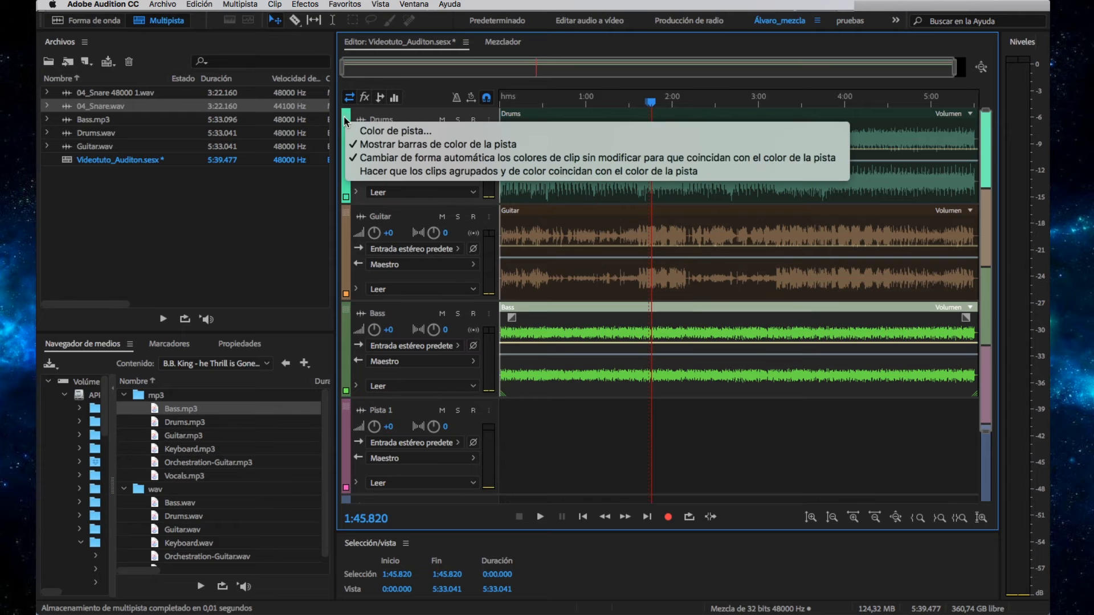
pyautogui.click(367, 132)
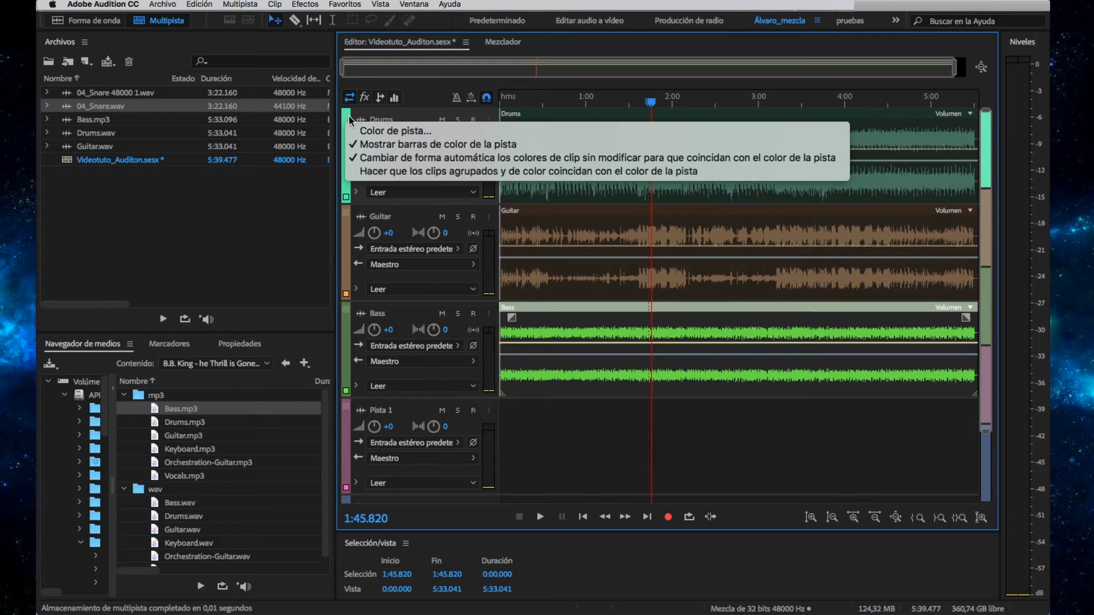
pyautogui.click(376, 133)
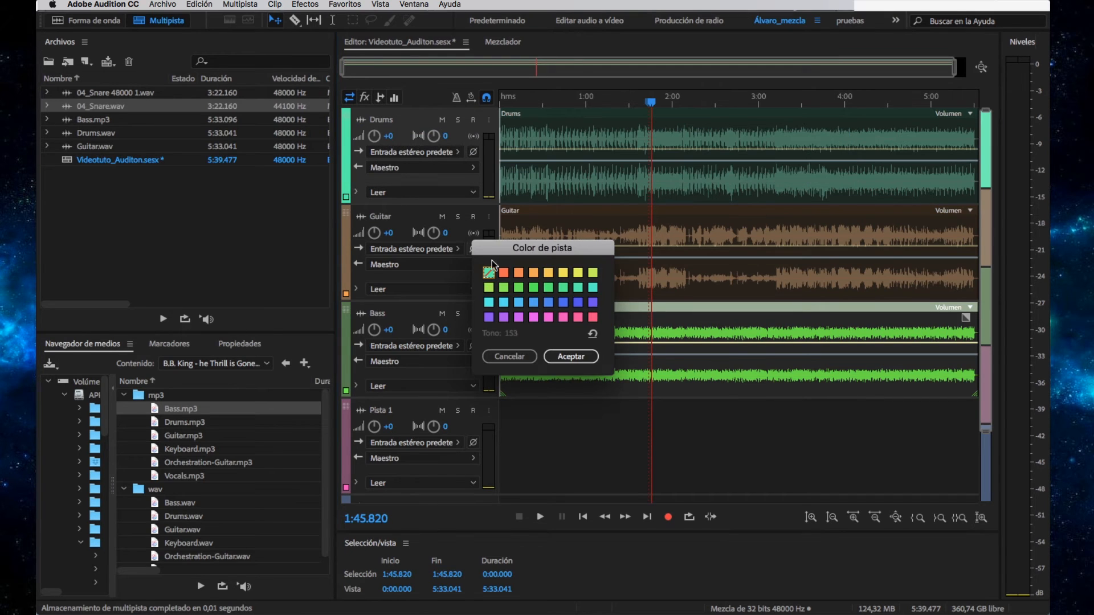
pyautogui.click(504, 274)
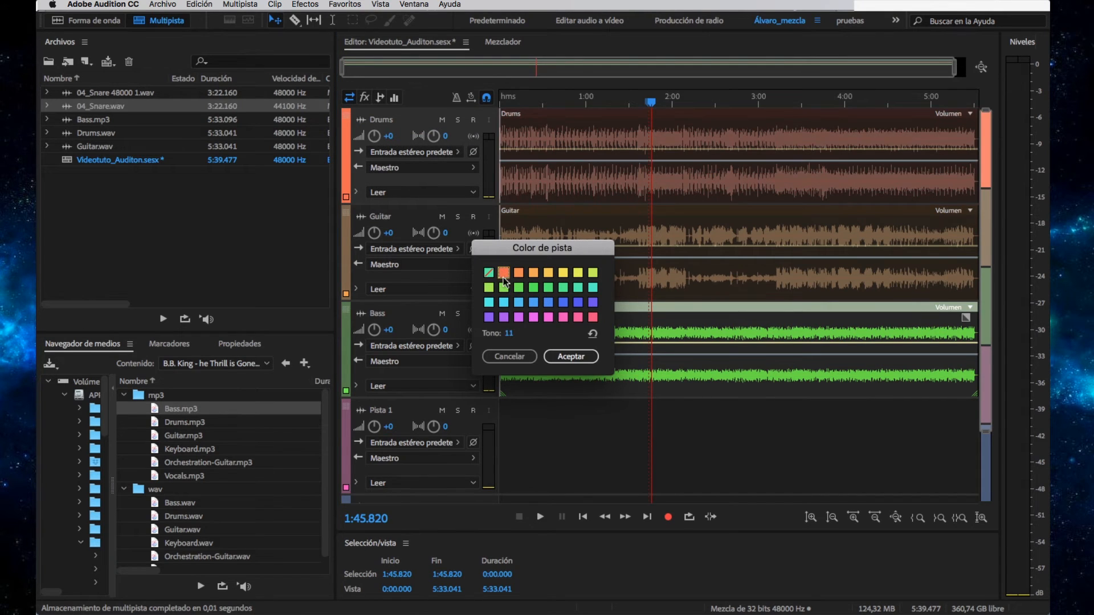
pyautogui.click(571, 356)
# Set the Guitar track's colour to the orange swatch beside the red-orange one.
pyautogui.click(349, 215)
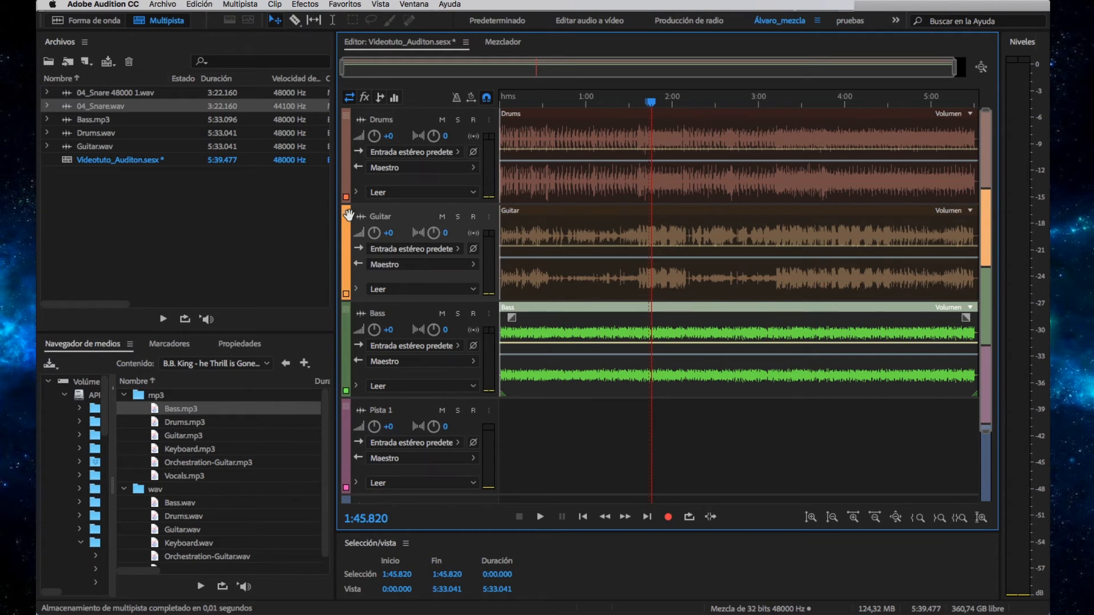
pyautogui.rightClick(347, 214)
pyautogui.click(376, 224)
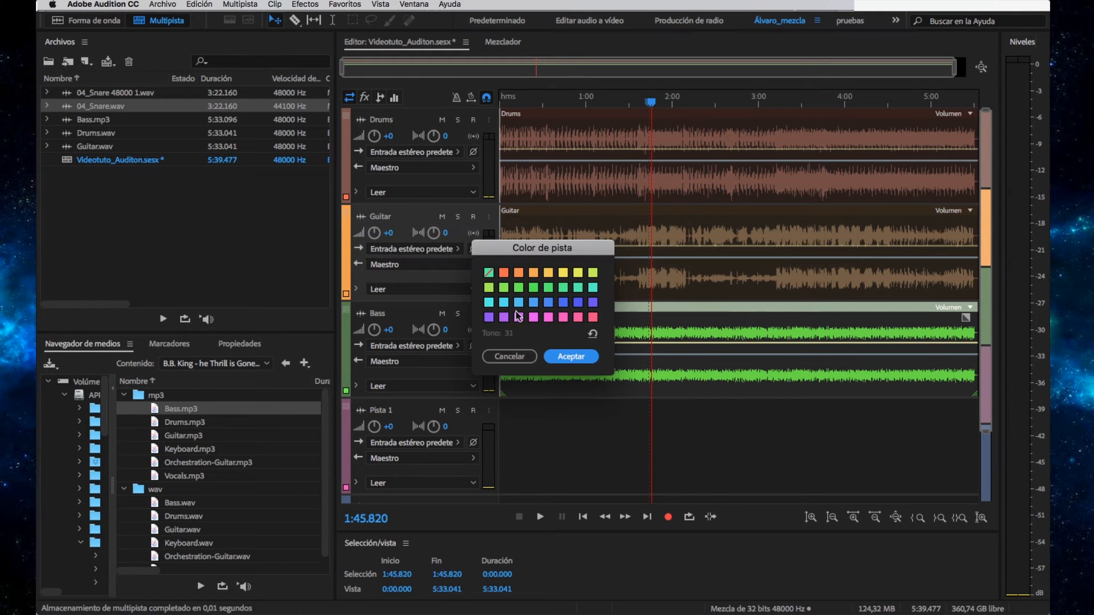
pyautogui.click(516, 273)
pyautogui.click(570, 357)
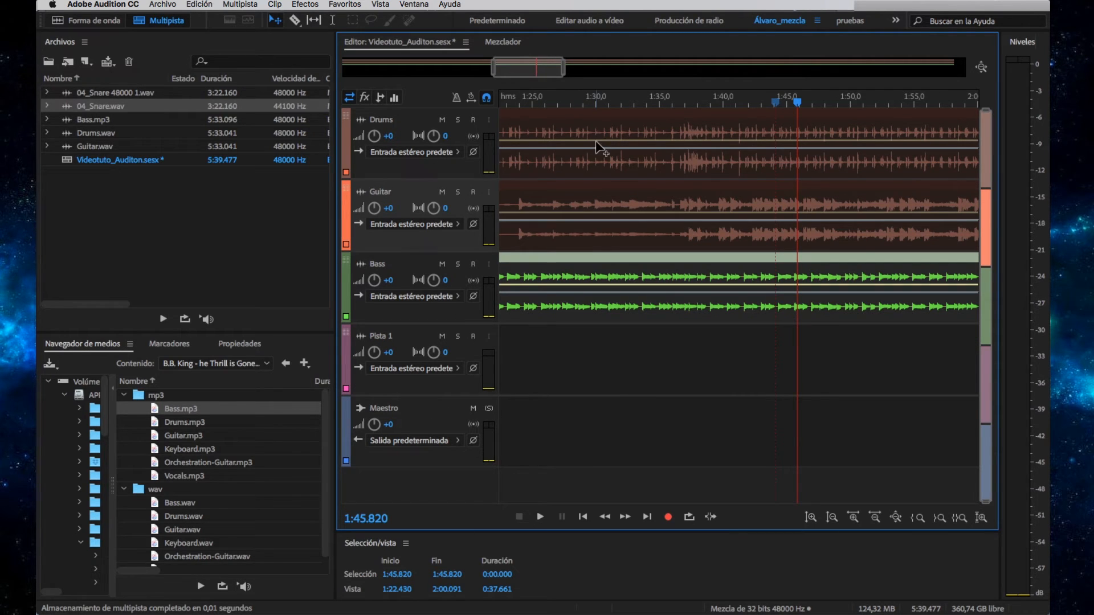
# Place the playhead near the start of the session, at about 0:01.117.
pyautogui.hscroll(-5, 537, 137)
pyautogui.hscroll(-20, 539, 143)
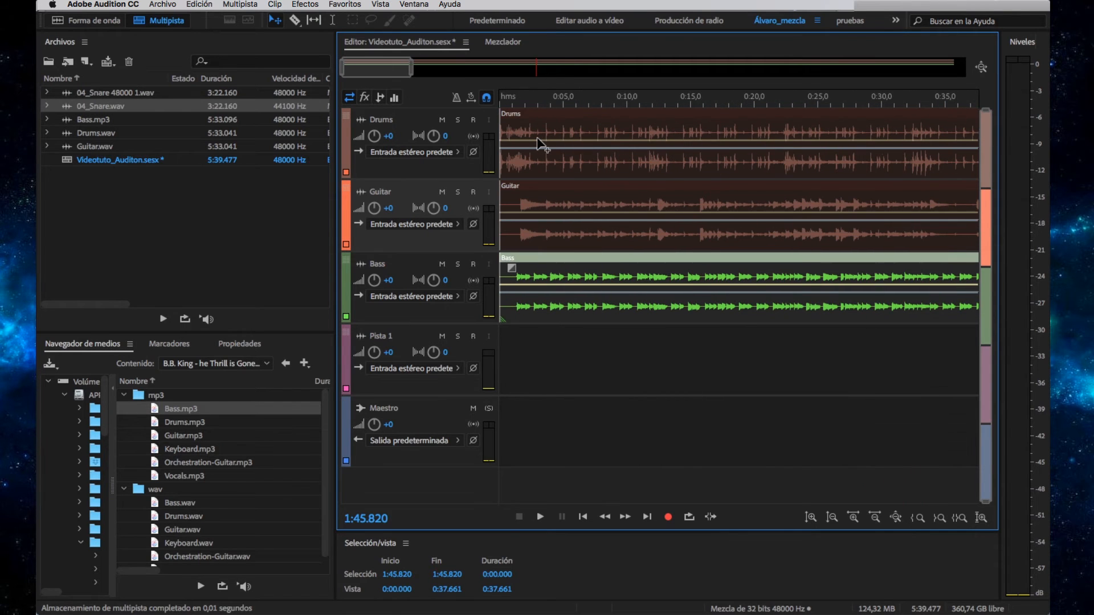
pyautogui.click(514, 103)
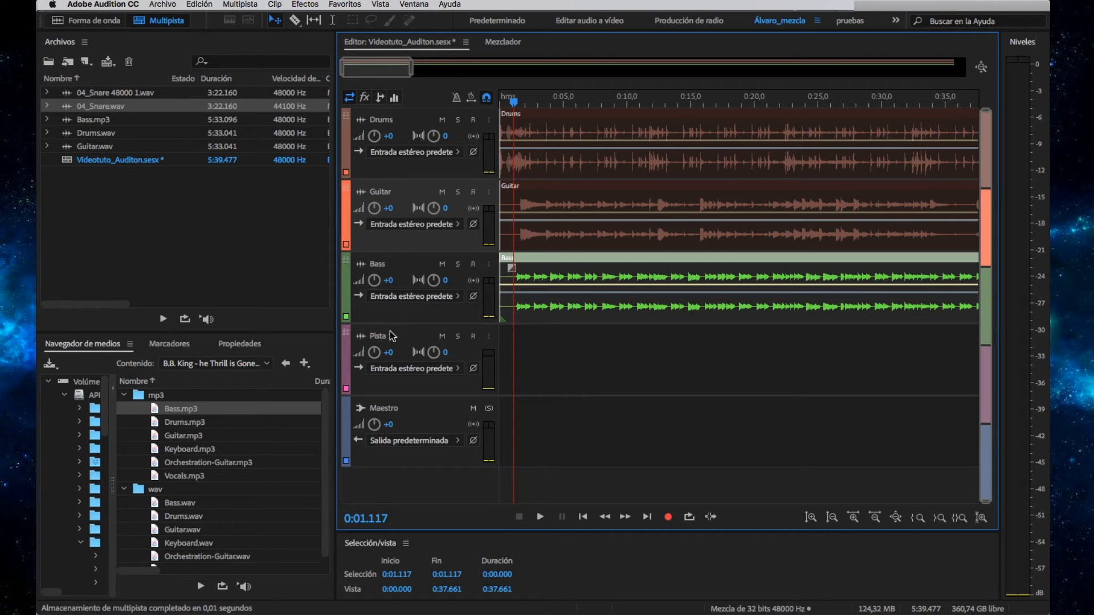
# Examine the track strips and their names in the Mixer and return to the multitrack editor.
pyautogui.click(495, 42)
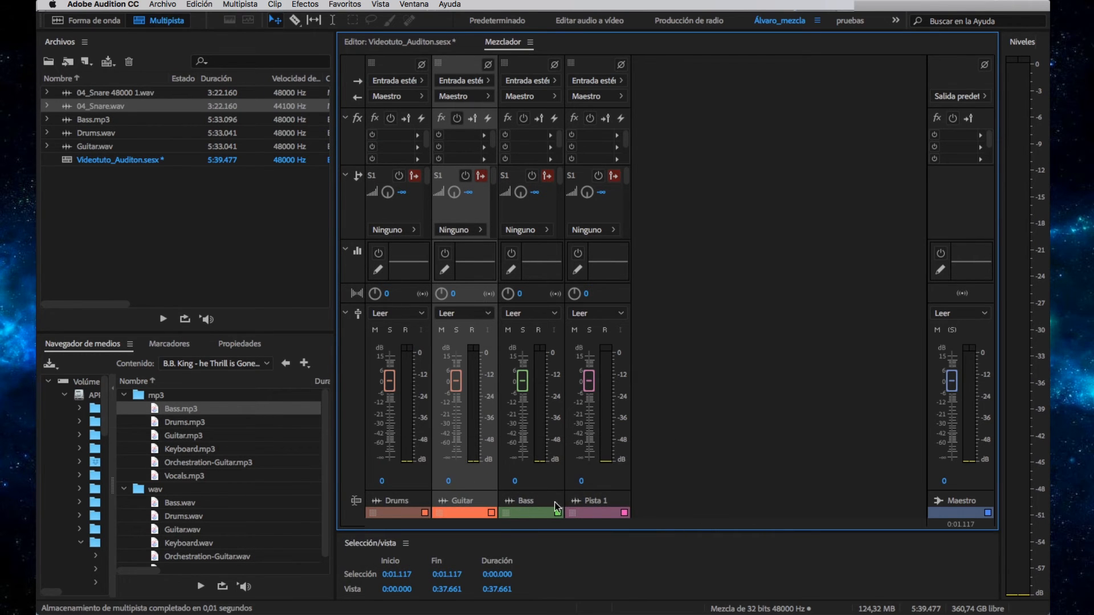
pyautogui.click(593, 501)
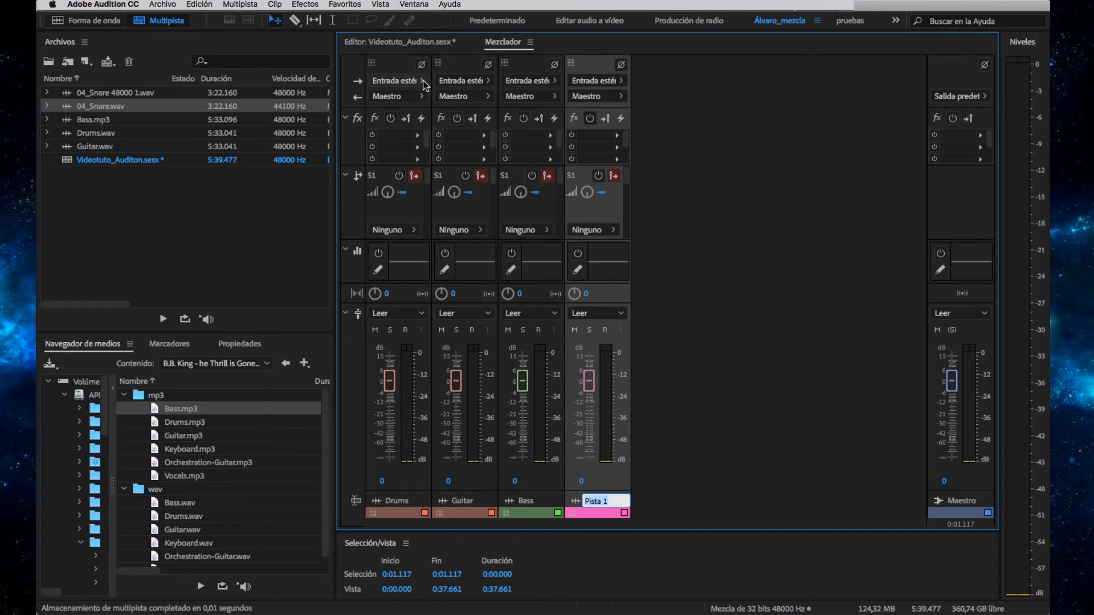
pyautogui.click(415, 44)
# Delete the empty Pista 1 track from the session.
pyautogui.click(387, 338)
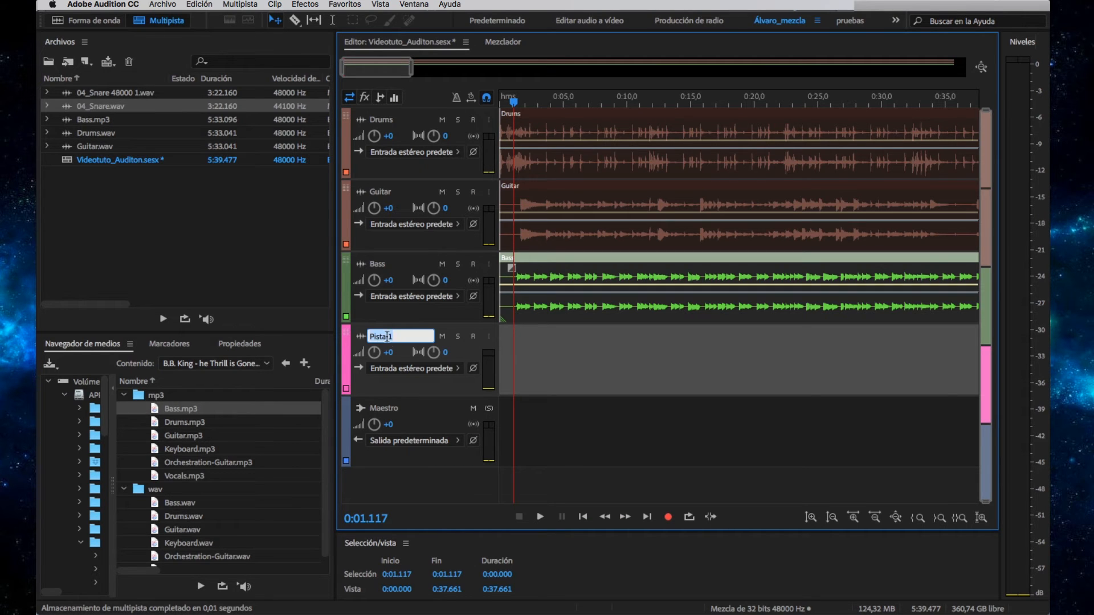
pyautogui.click(345, 342)
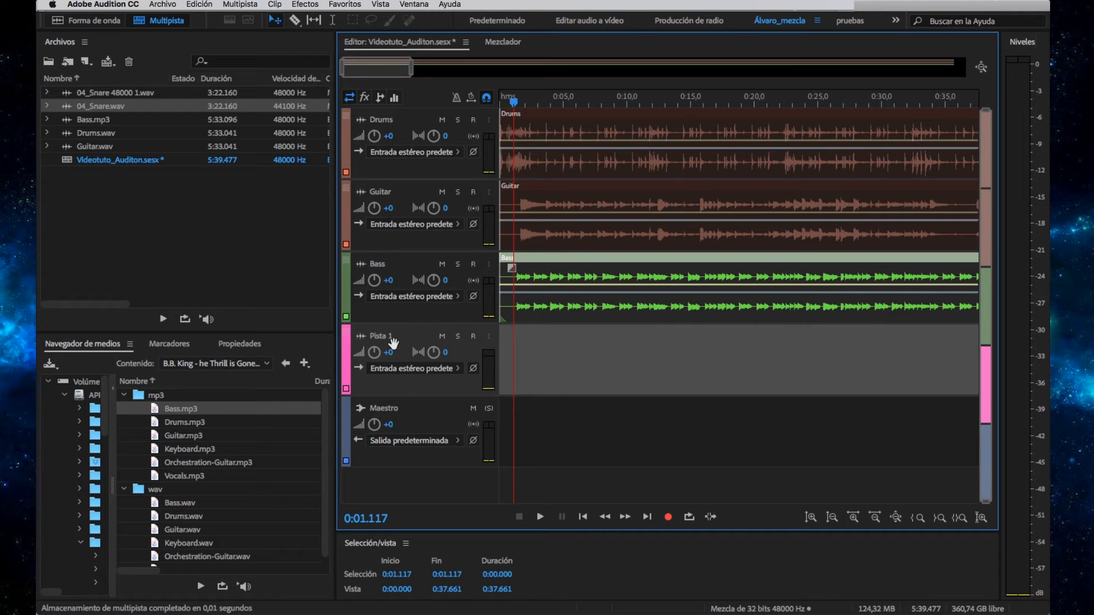
pyautogui.press('alt+super+BackSpace')
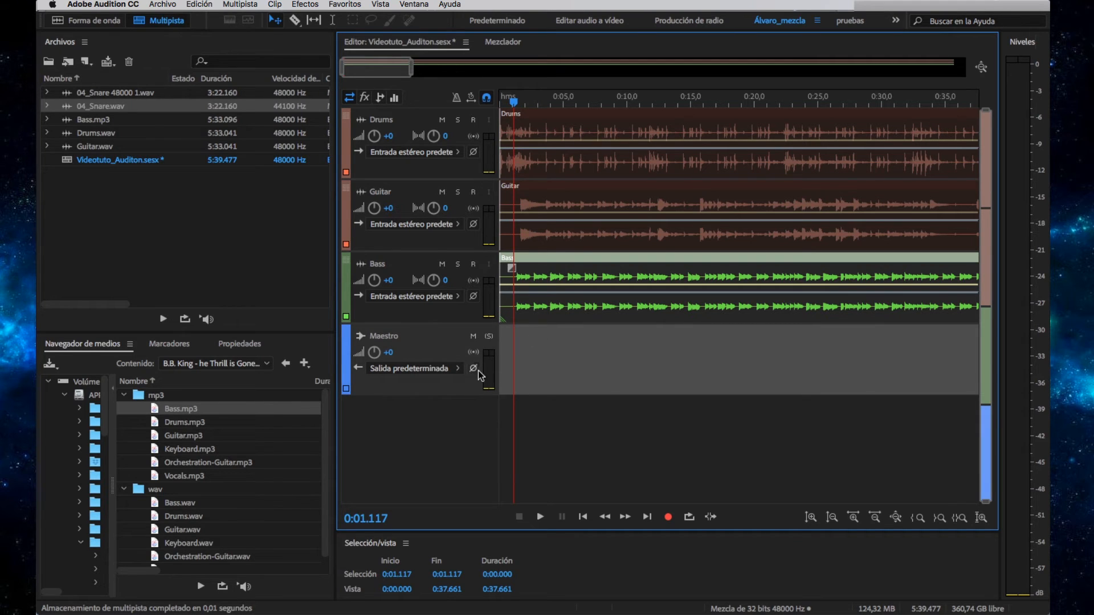
# Return the playhead to 0:00.000 and start and stop playback of the session several times.
pyautogui.moveTo(542, 104); pyautogui.dragTo(500, 107)
pyautogui.press('space')
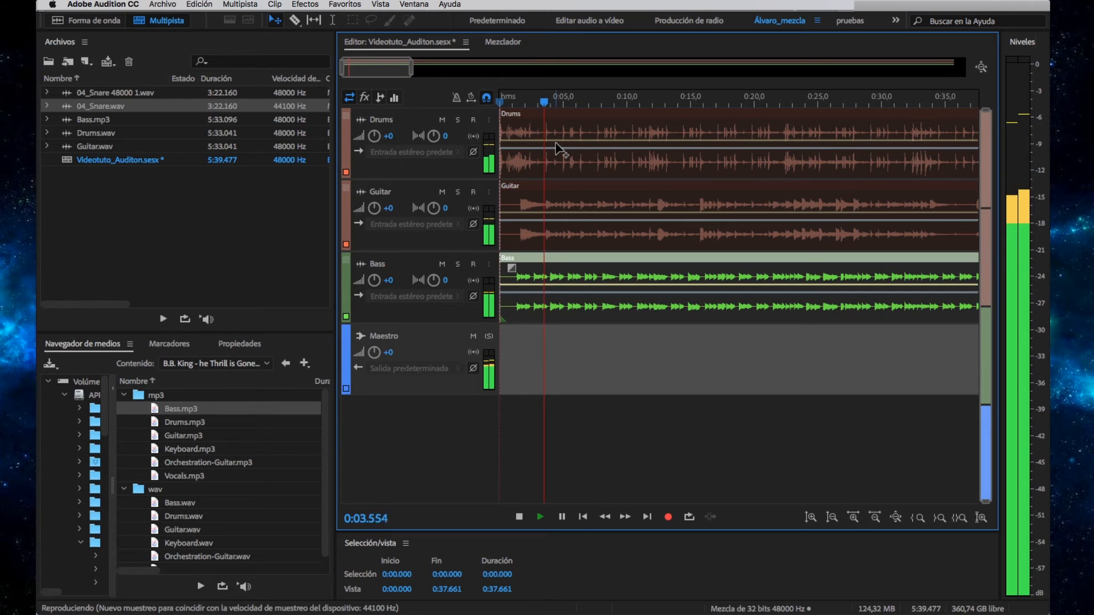
pyautogui.press('space')
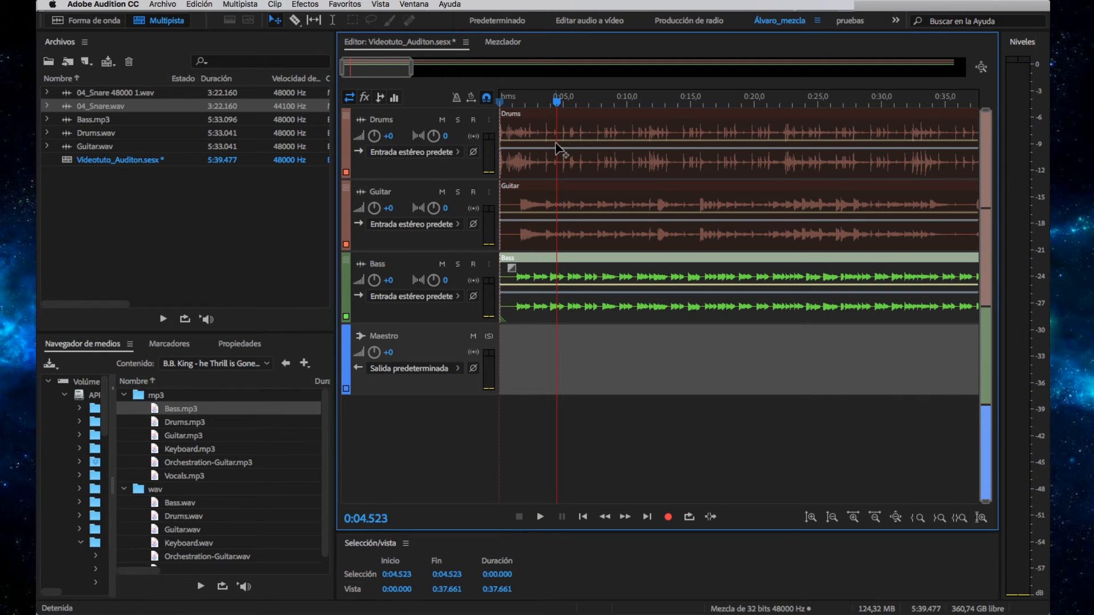
pyautogui.press('space')
pyautogui.press('space')
pyautogui.press('space')
pyautogui.press('space')
pyautogui.press('space')
pyautogui.press('space')
pyautogui.press('space')
pyautogui.press('space')
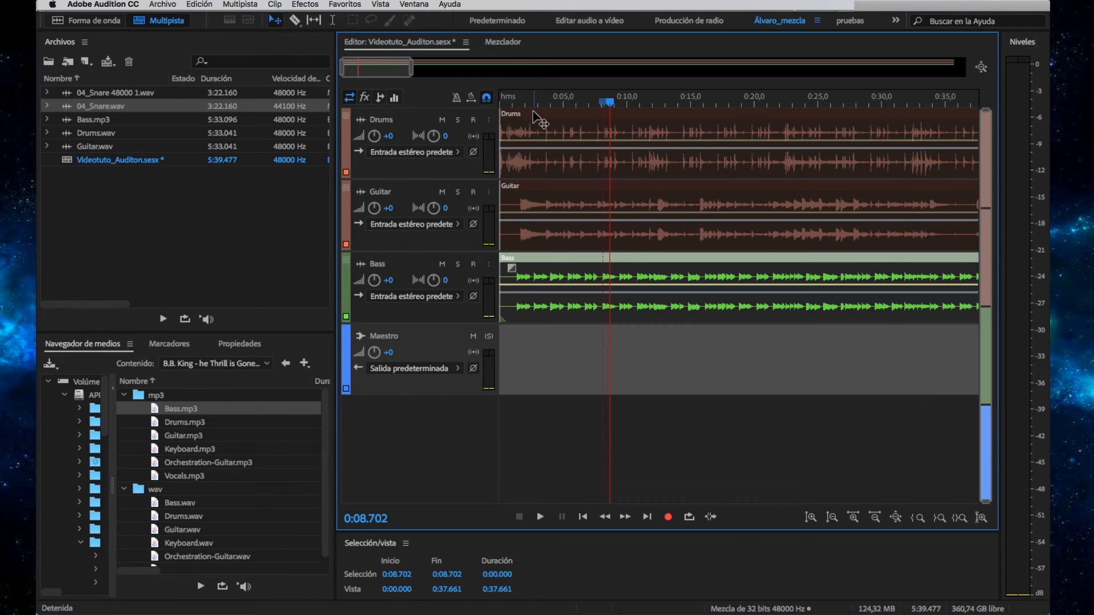
# Select the Drums clip in the session and open it in the waveform editor.
pyautogui.click(537, 114)
pyautogui.click(555, 199)
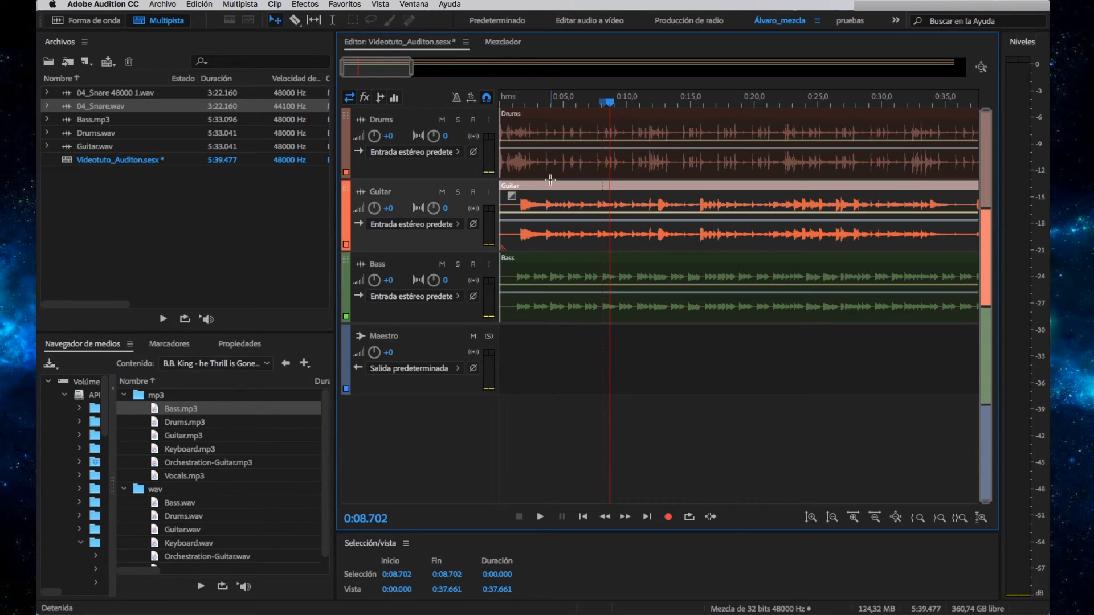
pyautogui.click(540, 115)
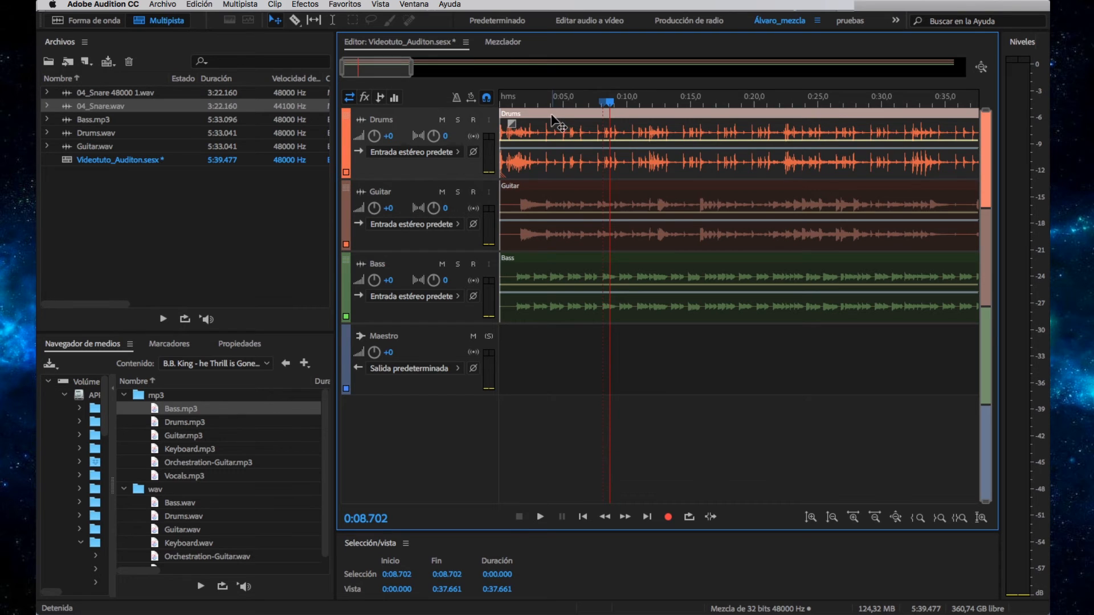
pyautogui.moveTo(547, 113); pyautogui.dragTo(519, 117)
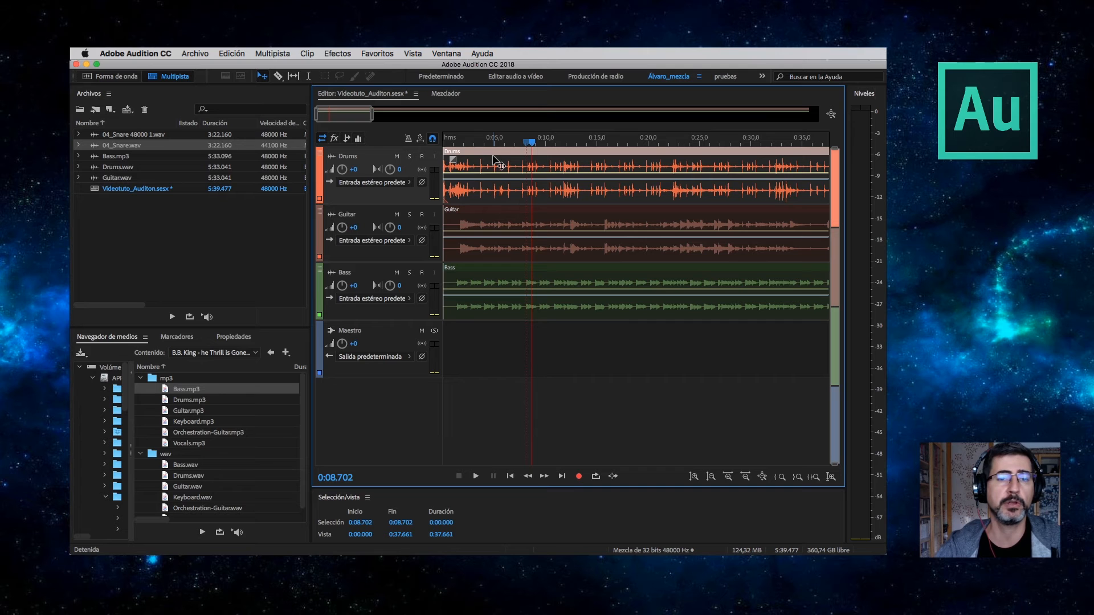
pyautogui.moveTo(469, 155)
pyautogui.mouseDown()
pyautogui.moveTo(491, 153)
pyautogui.moveTo(478, 158)
pyautogui.mouseUp()
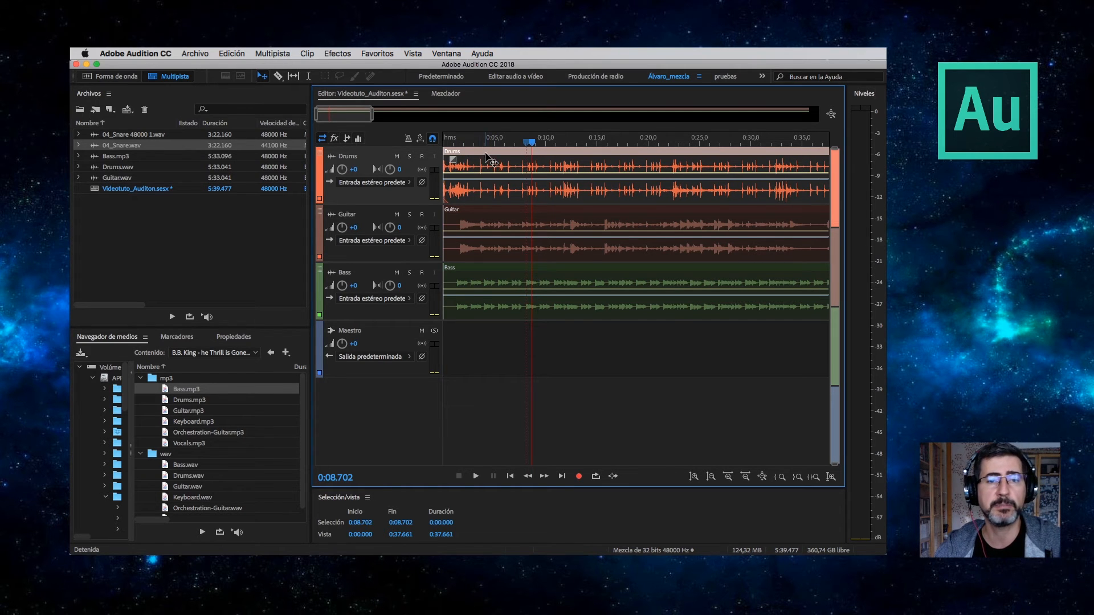
pyautogui.doubleClick(485, 150)
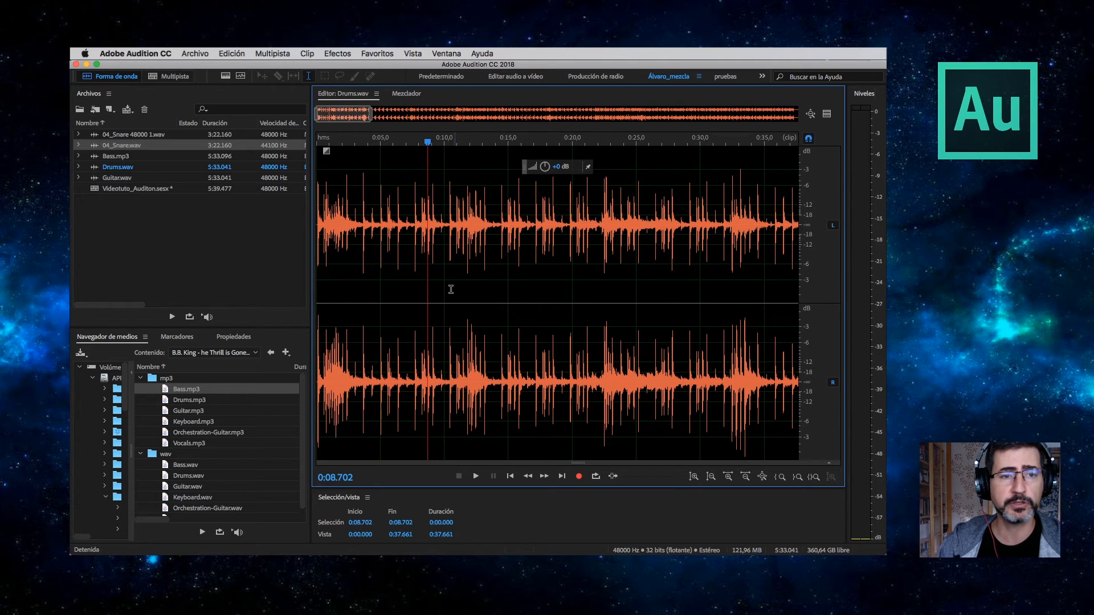
# View Drums.wav in the spectral frequency and spectral pitch displays, restore the plain waveform, and return to the multitrack session.
pyautogui.click(225, 76)
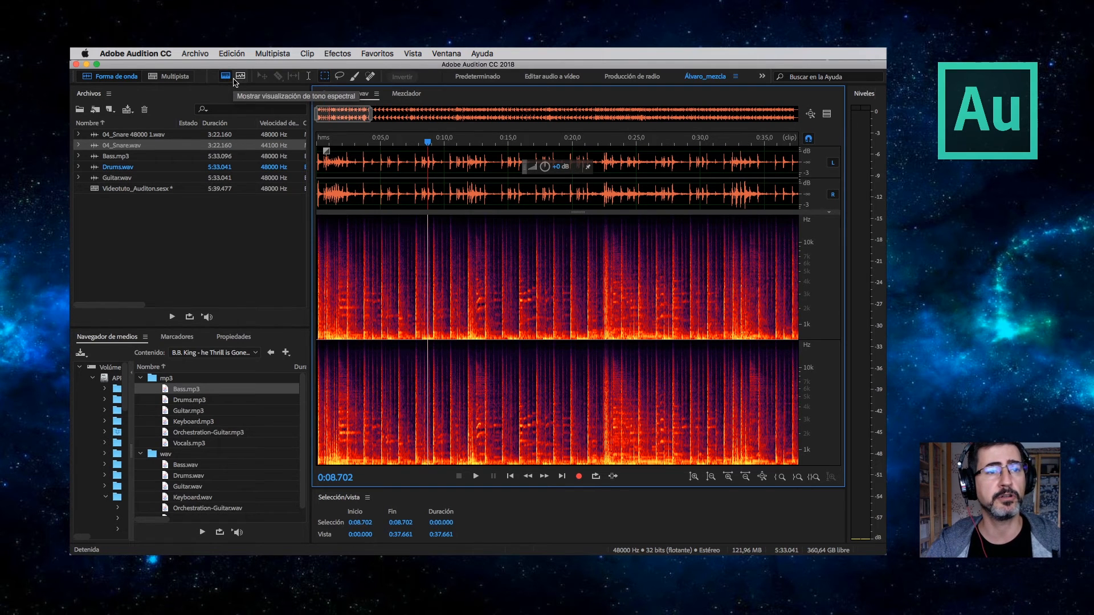
pyautogui.click(239, 77)
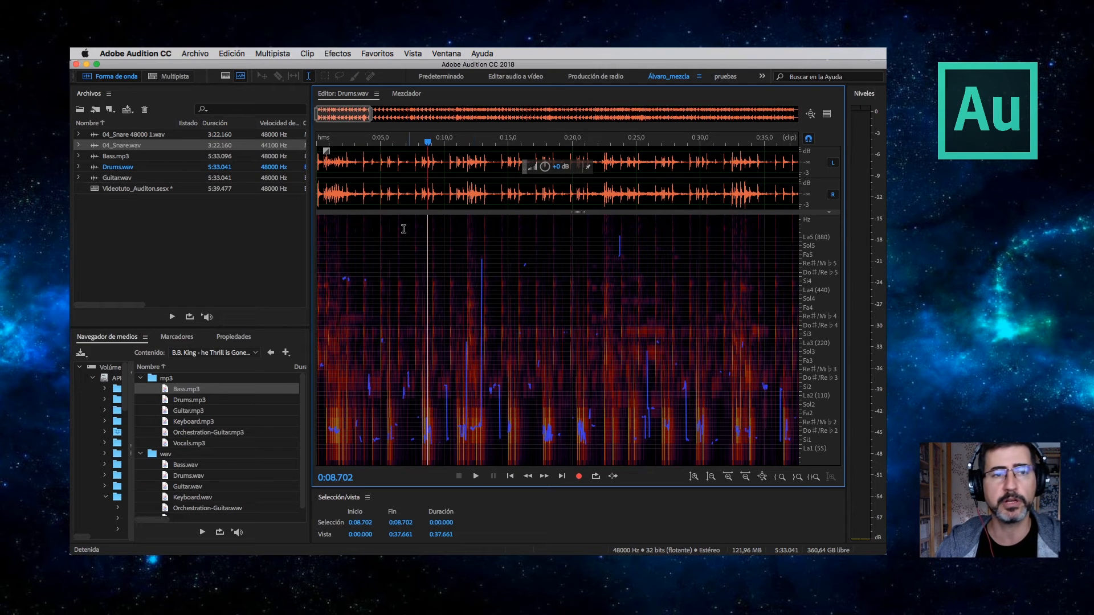
pyautogui.click(224, 75)
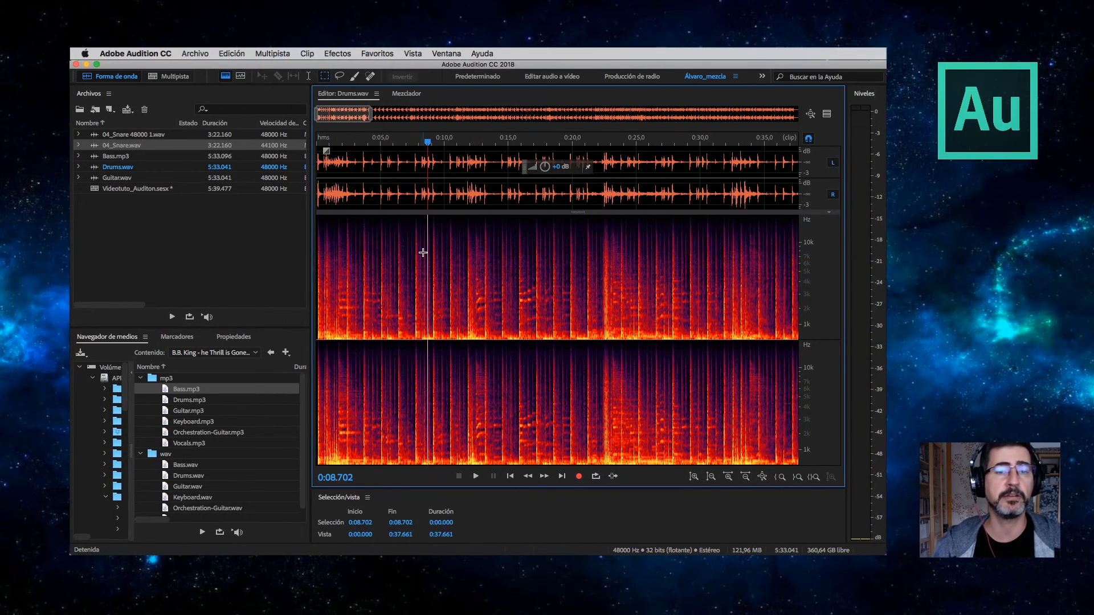
pyautogui.click(226, 76)
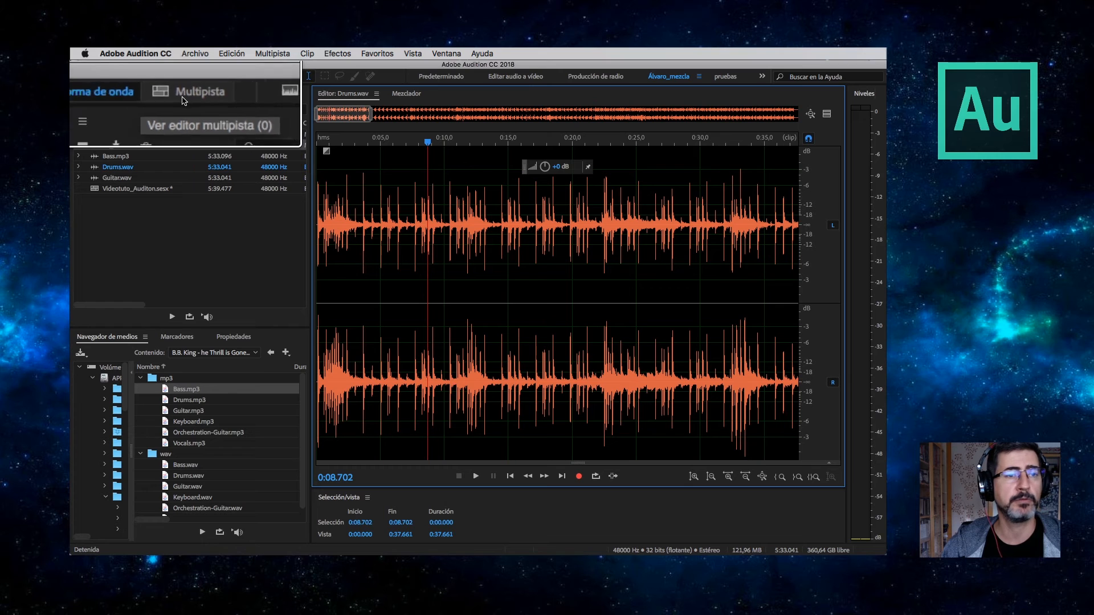
pyautogui.click(162, 77)
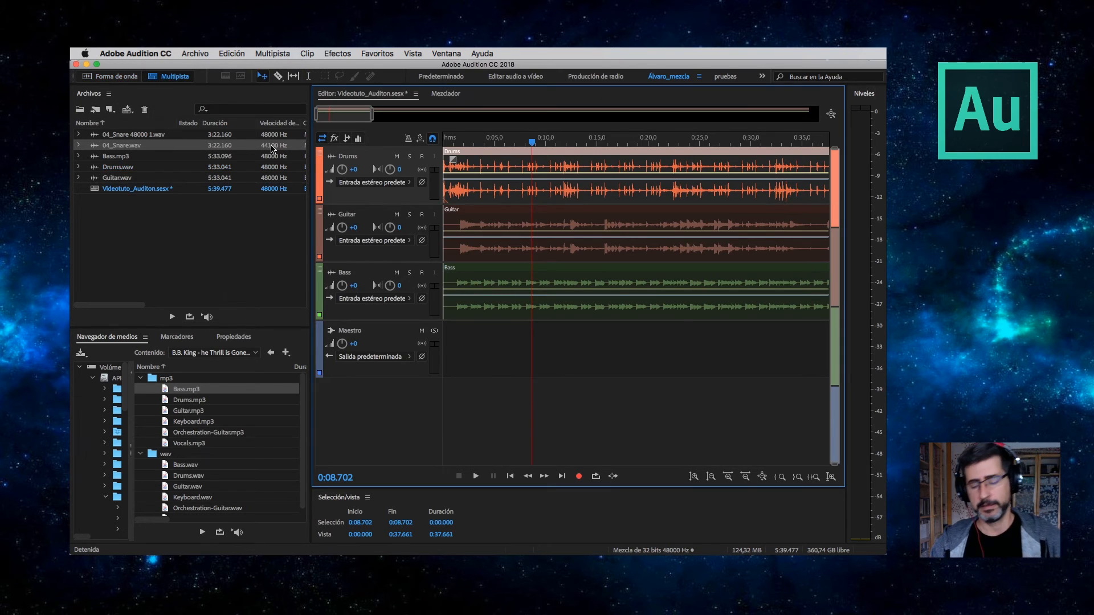
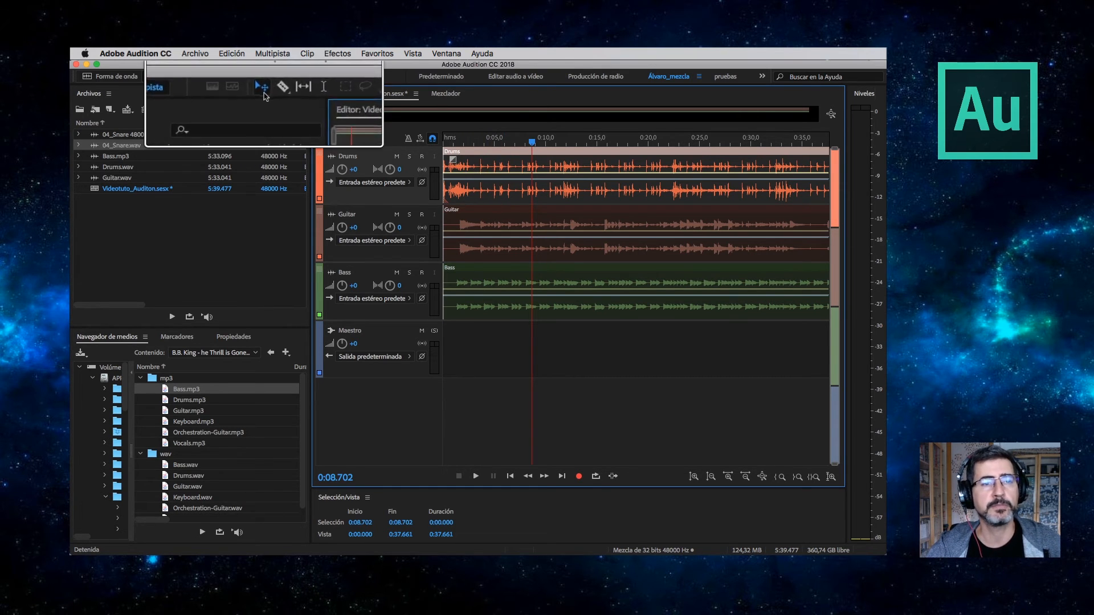
# Move the Drums clip along its track to start at the playhead, 0:08.702.
pyautogui.moveTo(470, 161); pyautogui.dragTo(555, 159)
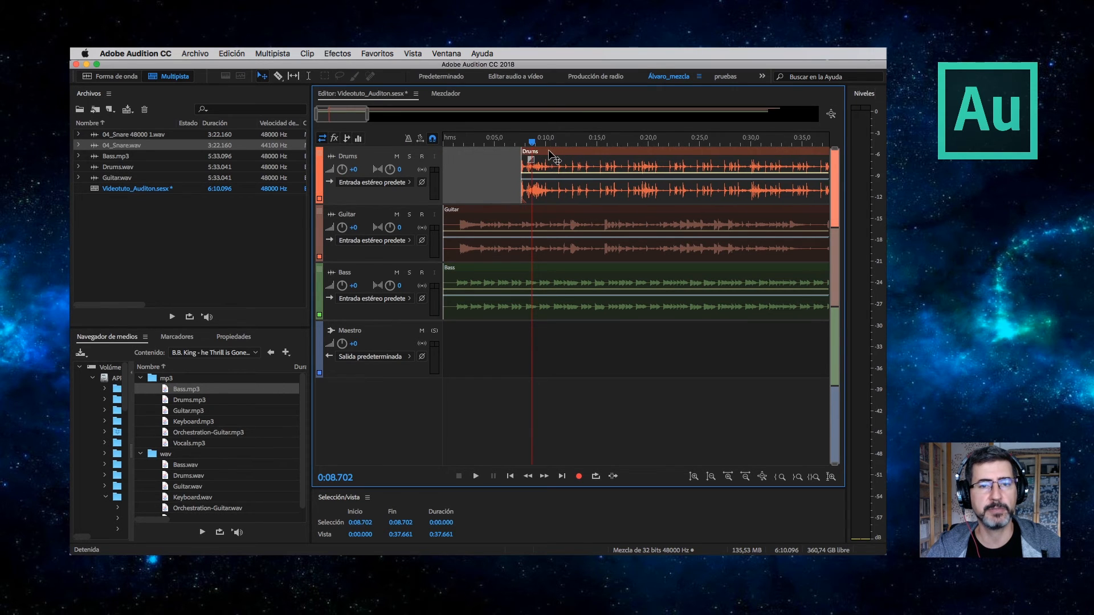
pyautogui.hotkey('alt', '=')
pyautogui.press('-')
pyautogui.press('-')
pyautogui.press('=')
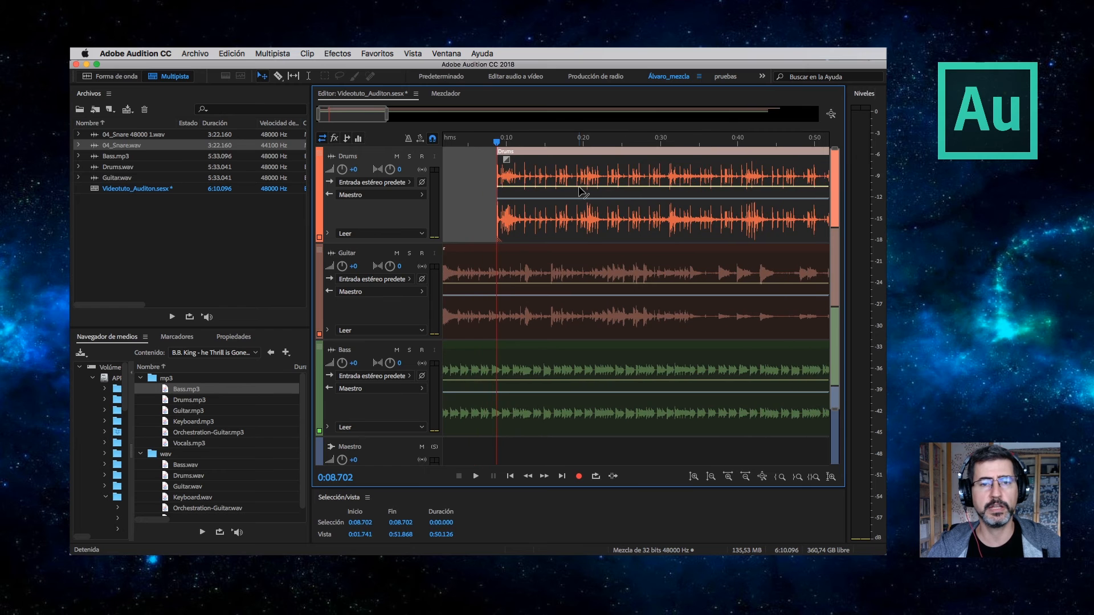
# Move the Drums clip past the end of the Guitar clip and back to start at about 3:08.
pyautogui.press('-')
pyautogui.press('-')
pyautogui.press('-')
pyautogui.press('-')
pyautogui.moveTo(477, 160); pyautogui.dragTo(819, 170)
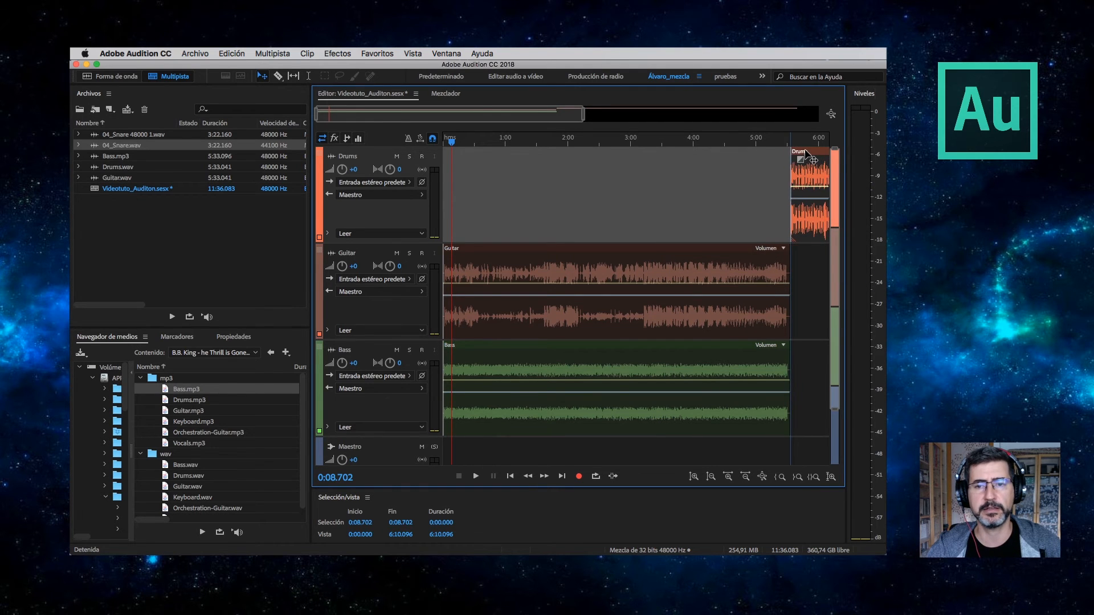
pyautogui.moveTo(811, 157); pyautogui.dragTo(659, 158)
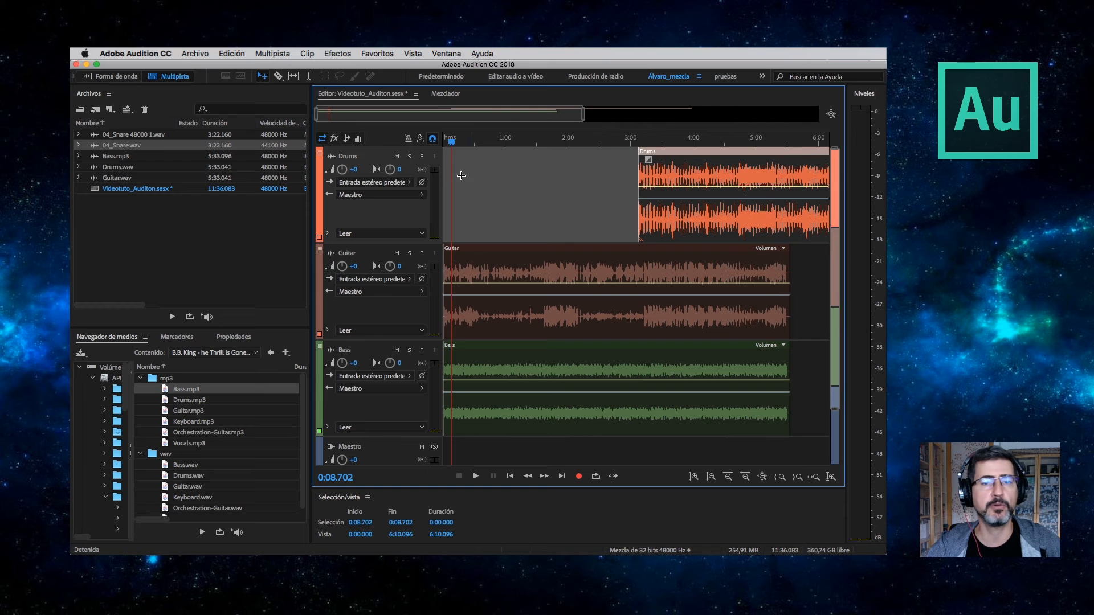
# Try moving the Drums clip with snapping off and on, and place it at the start of the session.
pyautogui.moveTo(693, 159); pyautogui.dragTo(515, 159)
pyautogui.moveTo(513, 156); pyautogui.dragTo(503, 155)
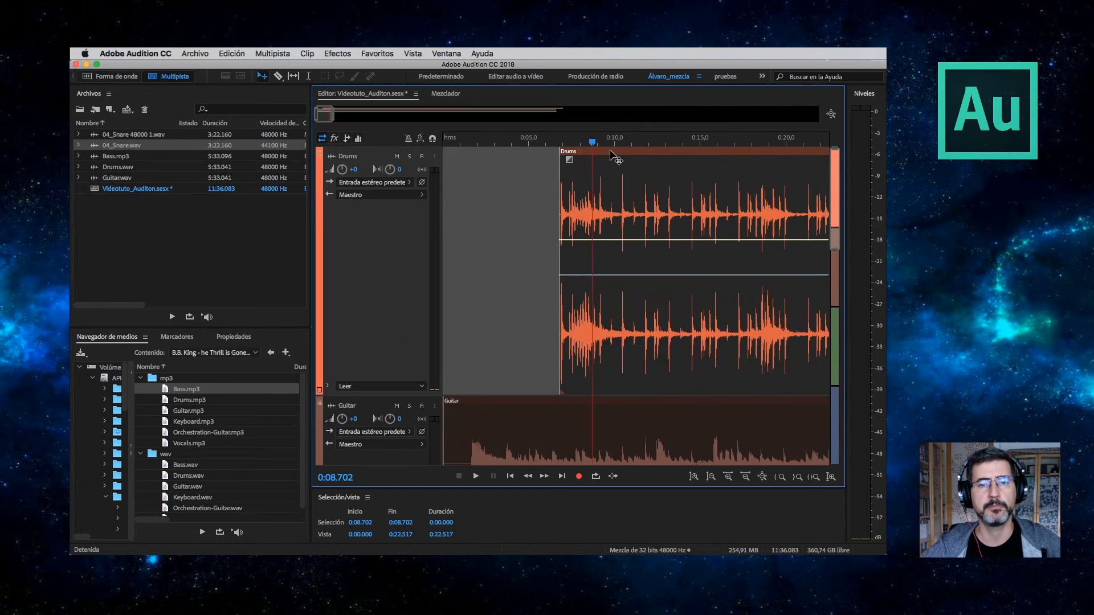
pyautogui.moveTo(610, 153); pyautogui.dragTo(638, 158)
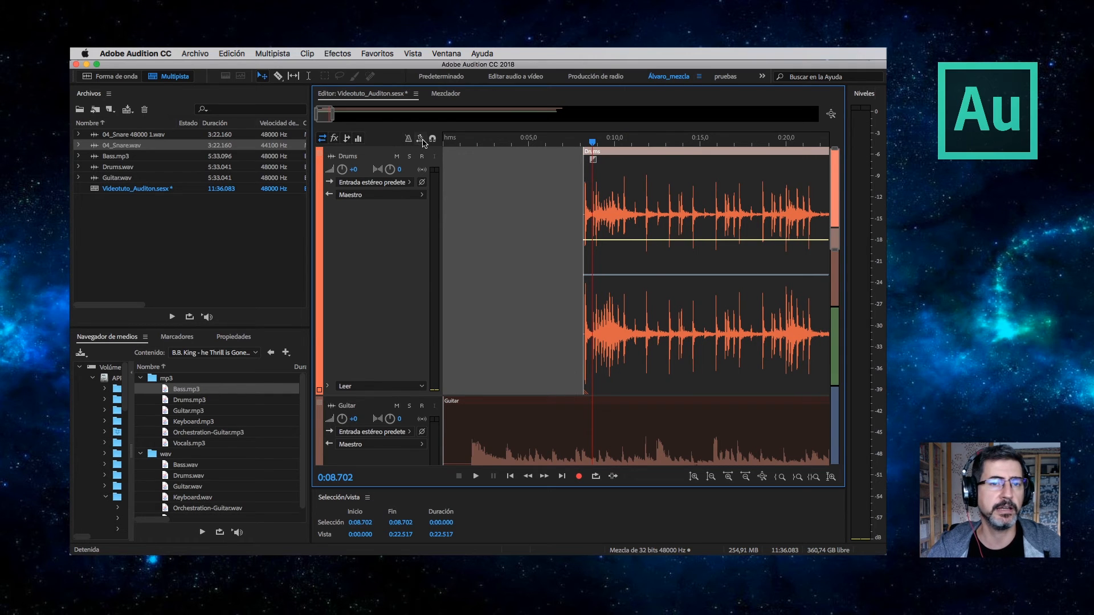
pyautogui.moveTo(630, 153); pyautogui.dragTo(489, 153)
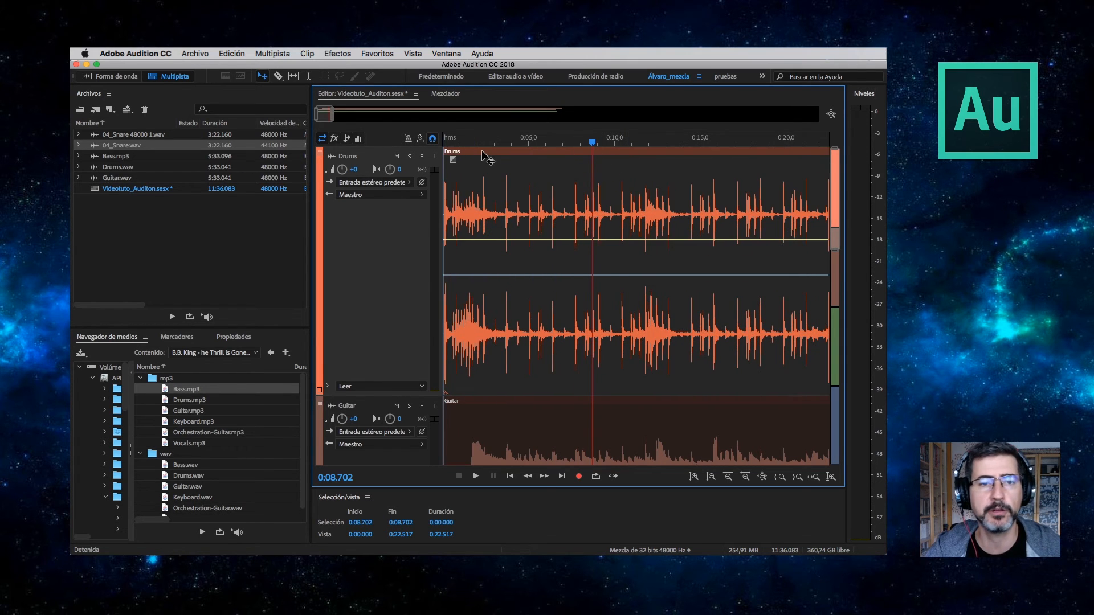
# Split the Drums clip at about 0:07.3 and 0:10.3 using the Razor tool for selected clips.
pyautogui.scroll(-5, 494, 209)
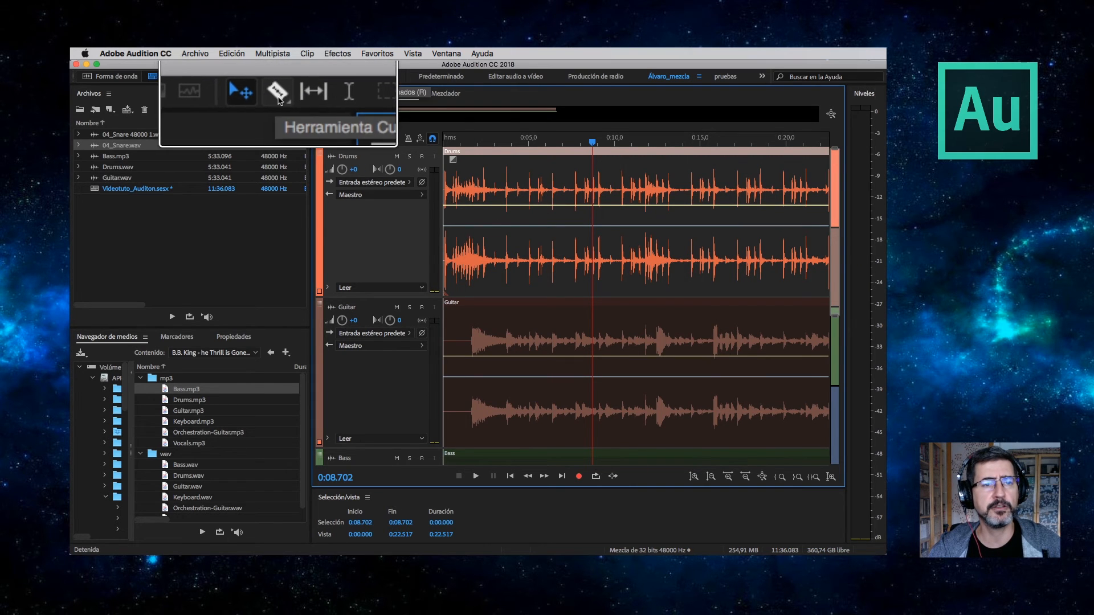
pyautogui.click(281, 75)
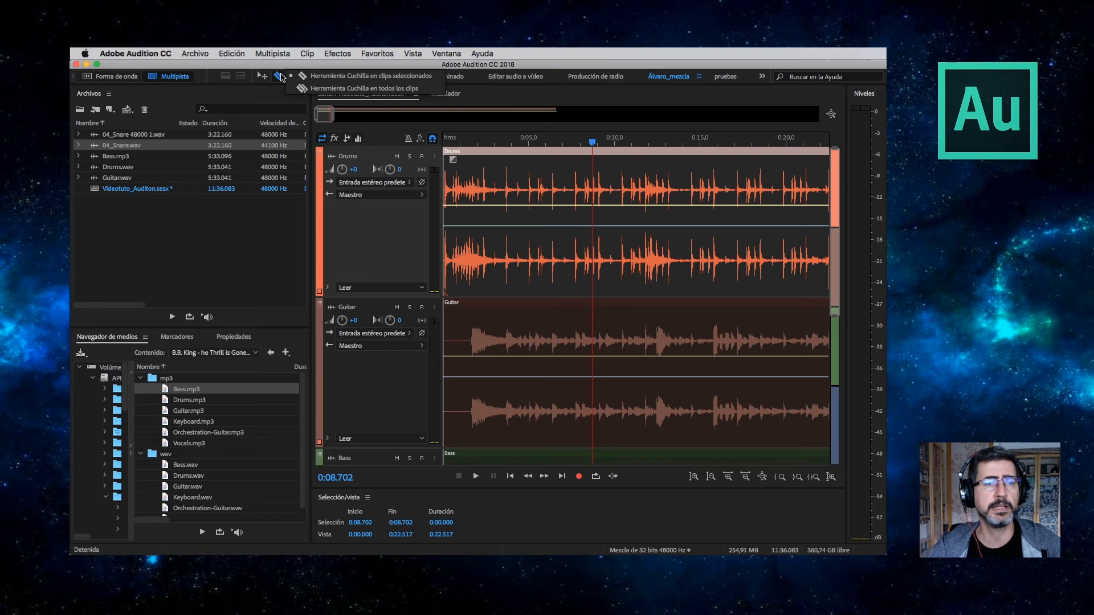
pyautogui.click(279, 79)
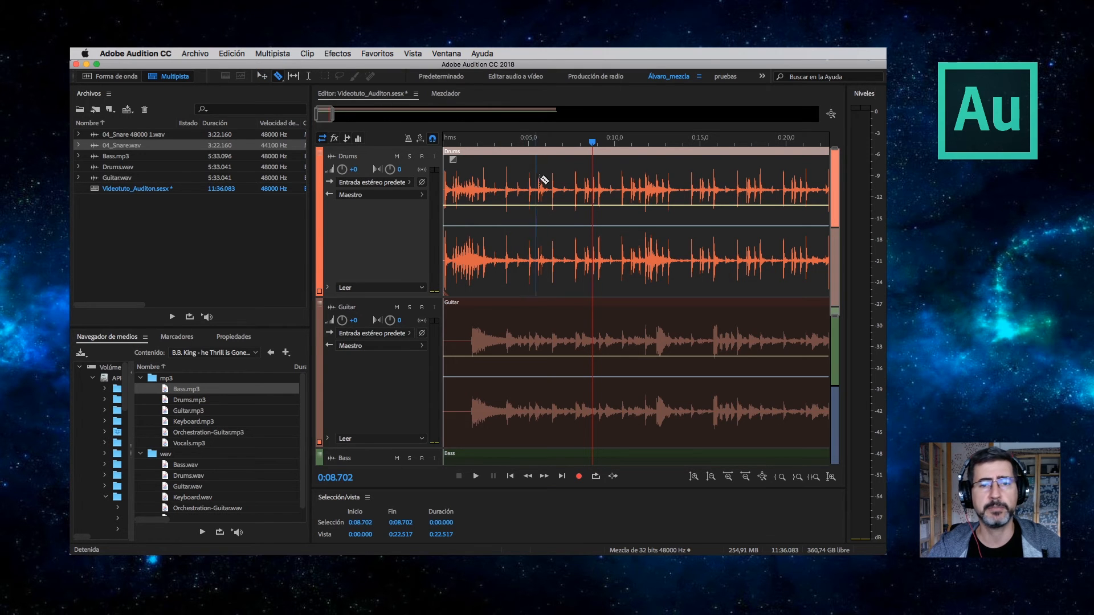
pyautogui.click(568, 176)
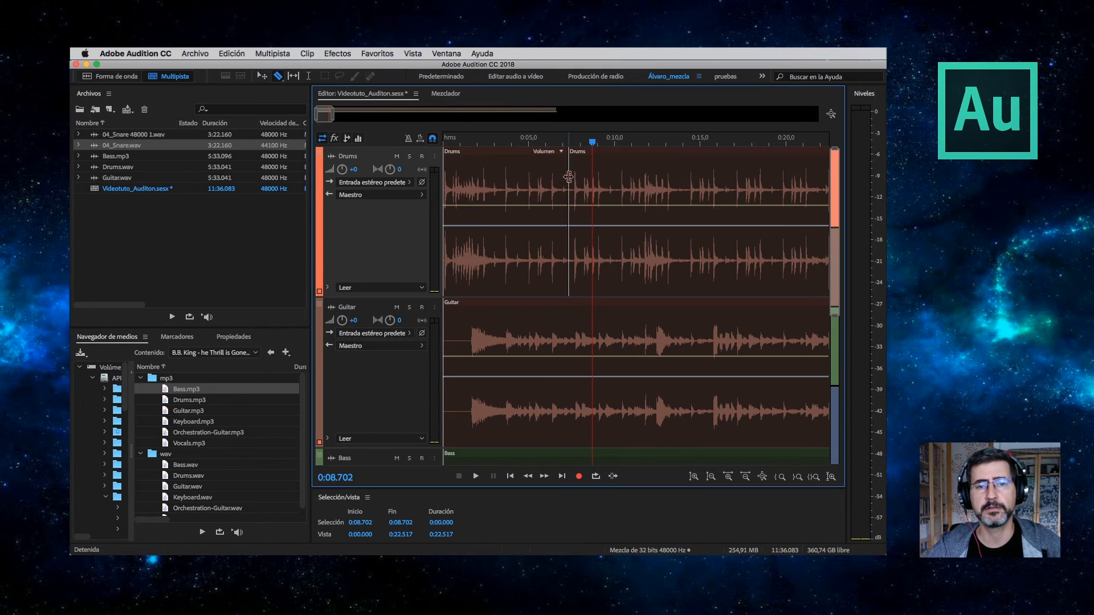
pyautogui.click(620, 176)
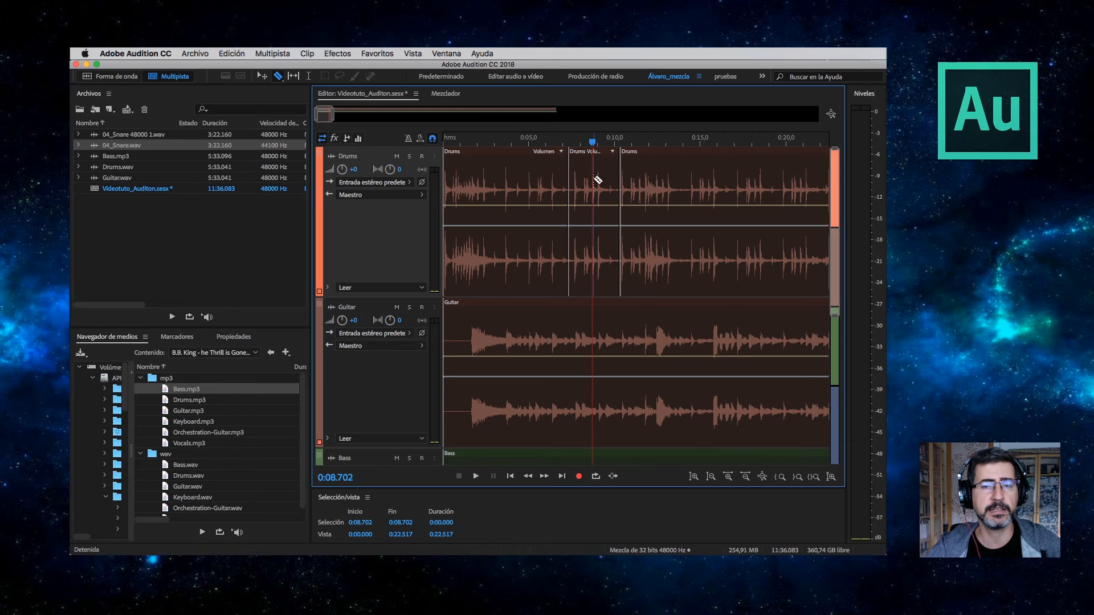
# Delete the short middle Drums segment, and undo the deletion and both cuts.
pyautogui.click(604, 160)
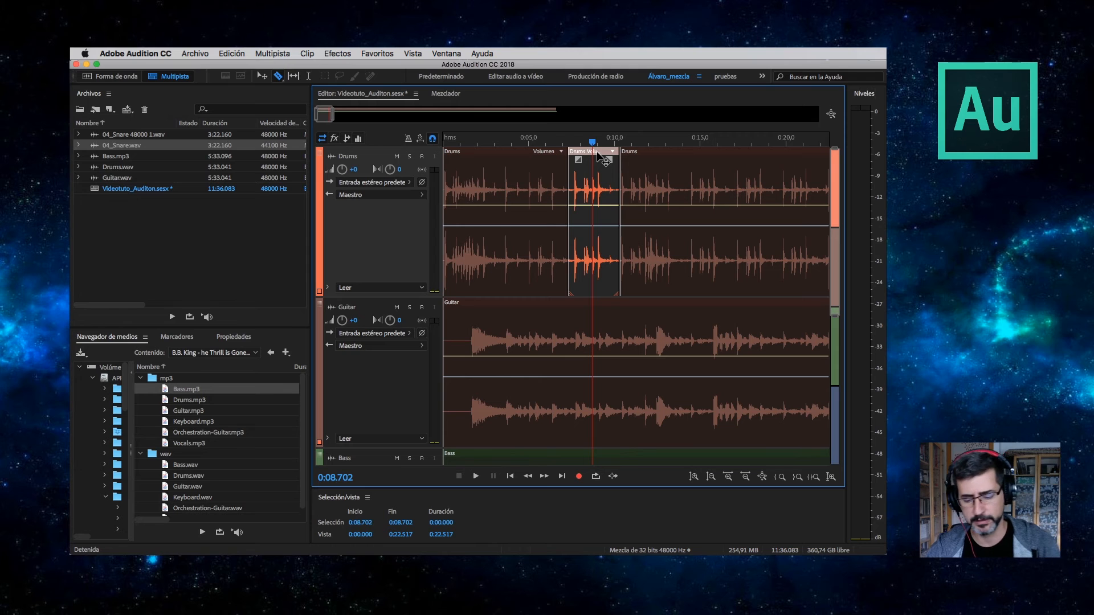
pyautogui.press('Delete')
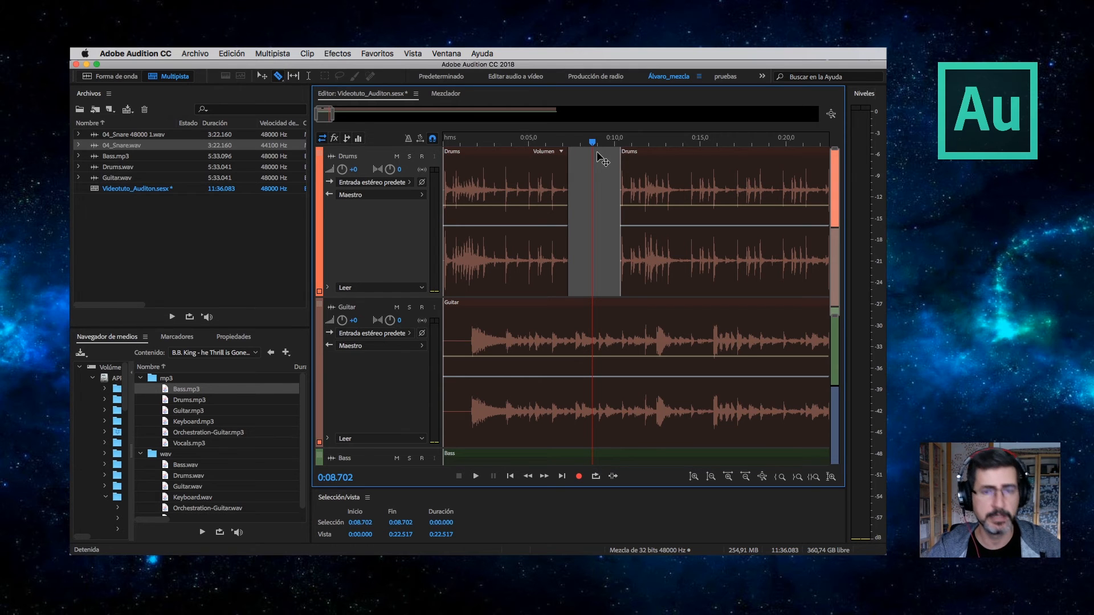
pyautogui.press('super+z')
pyautogui.press('super+z')
pyautogui.press('super+z')
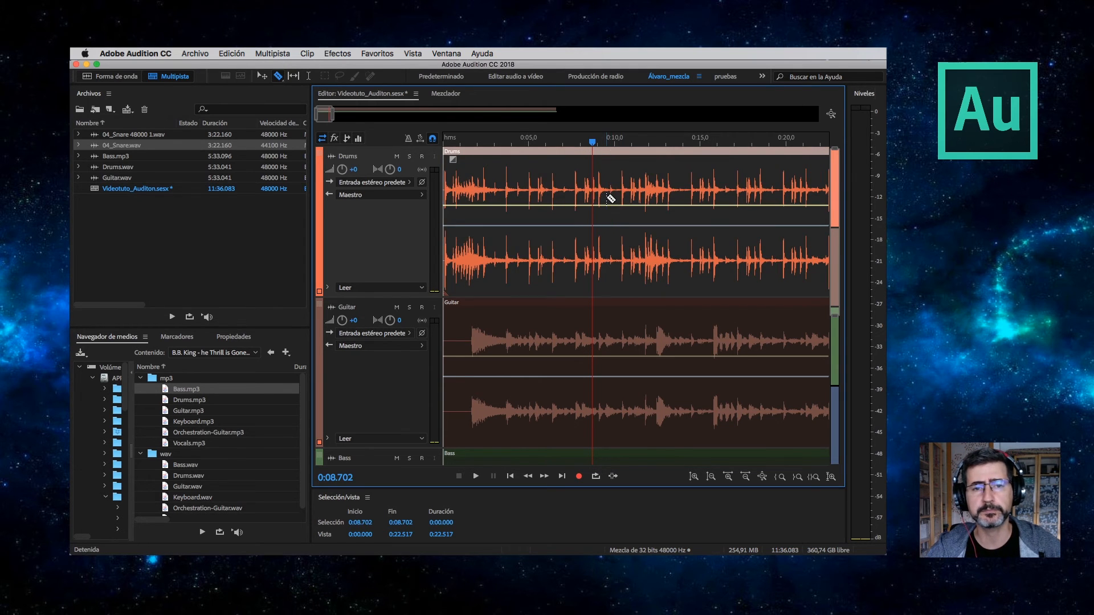
# Split the clips on every track at about 0:14.8 with the Razor tool for all clips, inspect the tracks, and undo the split.
pyautogui.click(278, 76)
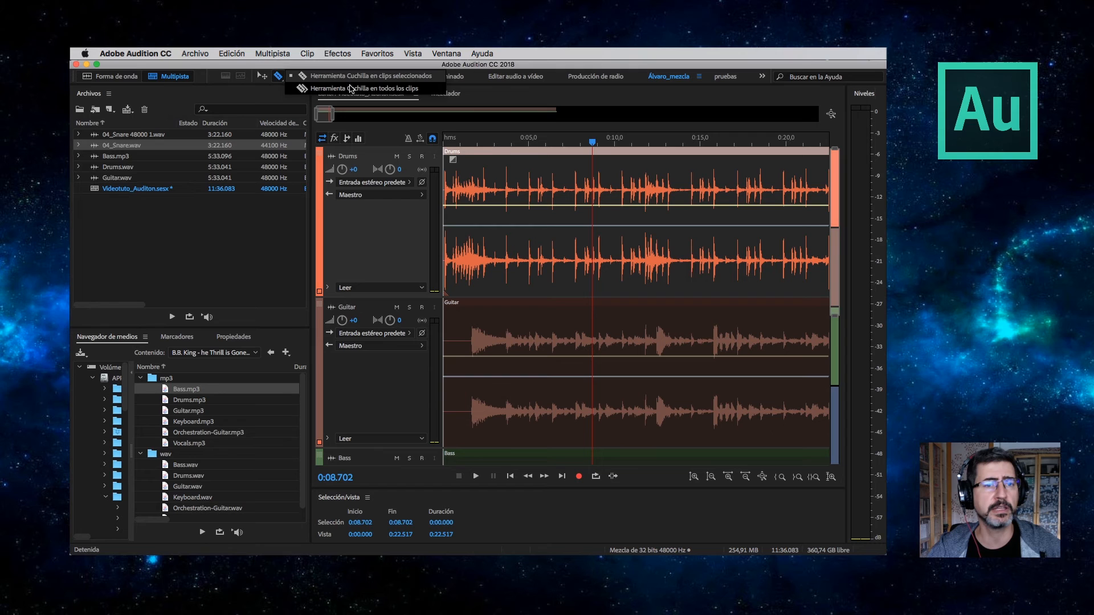
pyautogui.click(305, 77)
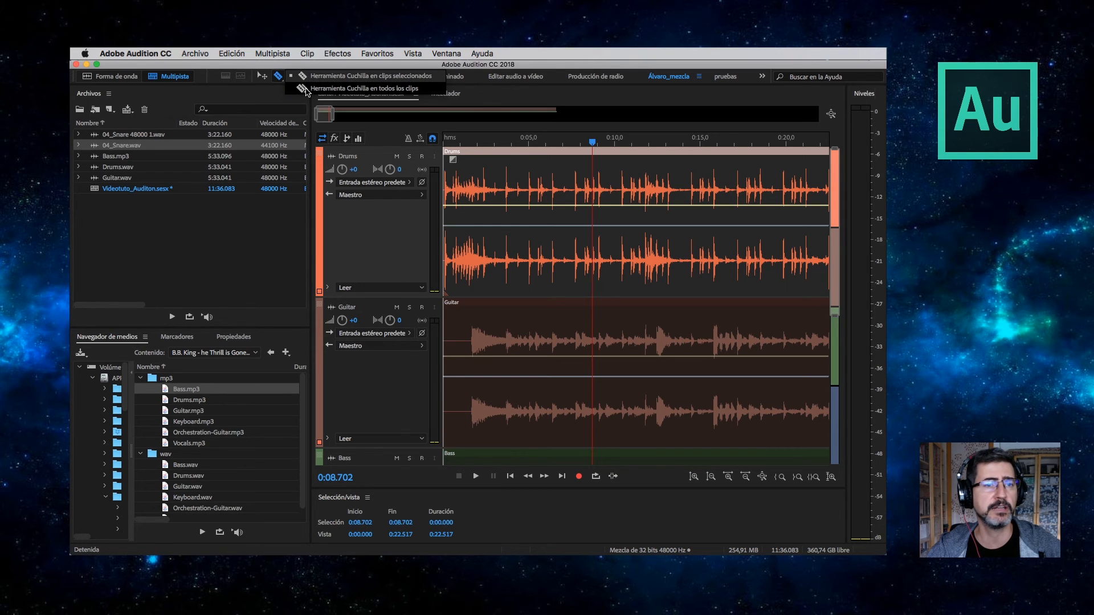
pyautogui.click(696, 219)
pyautogui.scroll(-5, 706, 222)
pyautogui.scroll(5, 708, 223)
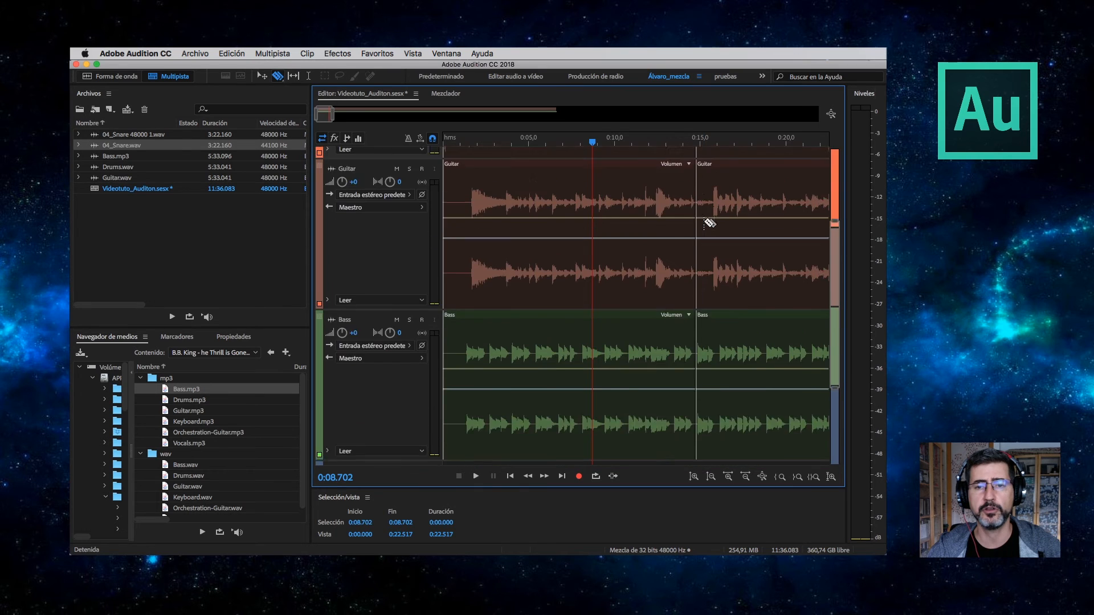
pyautogui.scroll(-4, 708, 223)
pyautogui.scroll(4, 649, 215)
pyautogui.scroll(3, 649, 214)
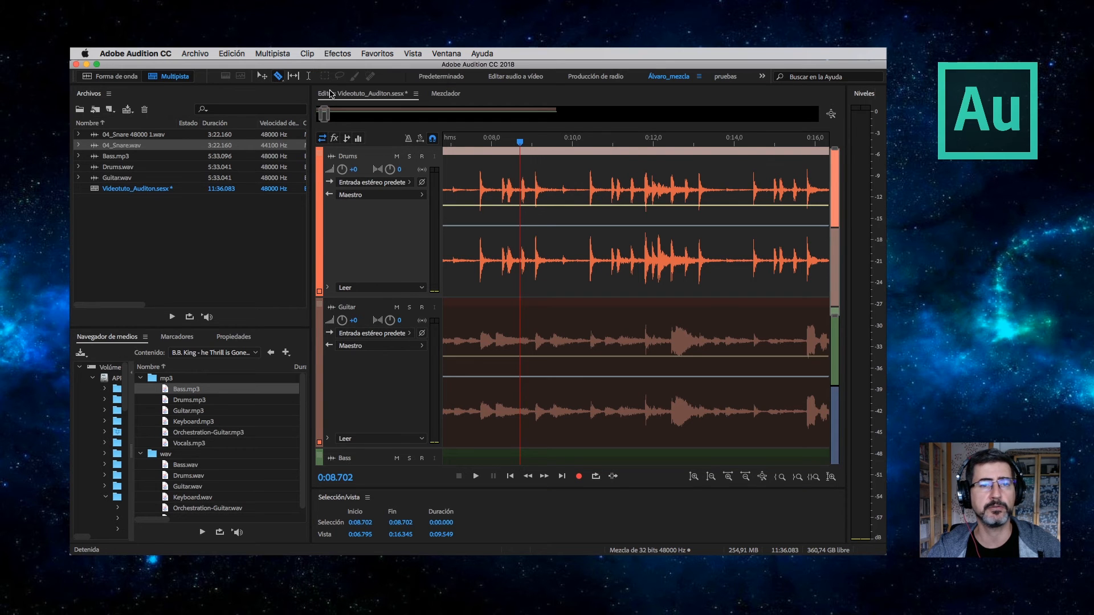
# Split the Drums clip at about 3:56 and 4:19 with the Razor tool for selected clips.
pyautogui.scroll(-10, 589, 214)
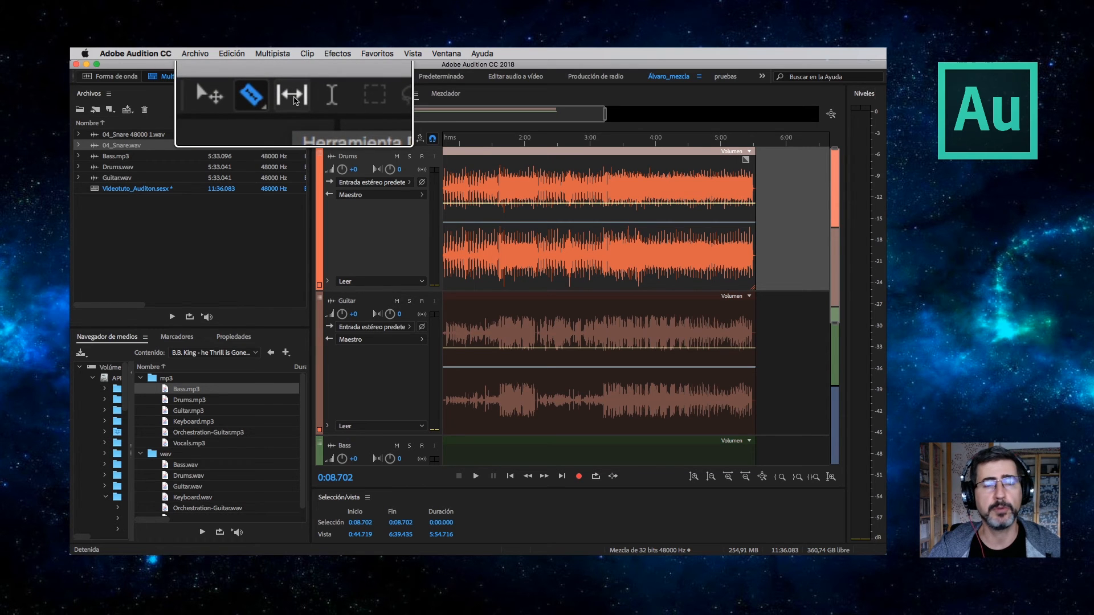
pyautogui.click(294, 77)
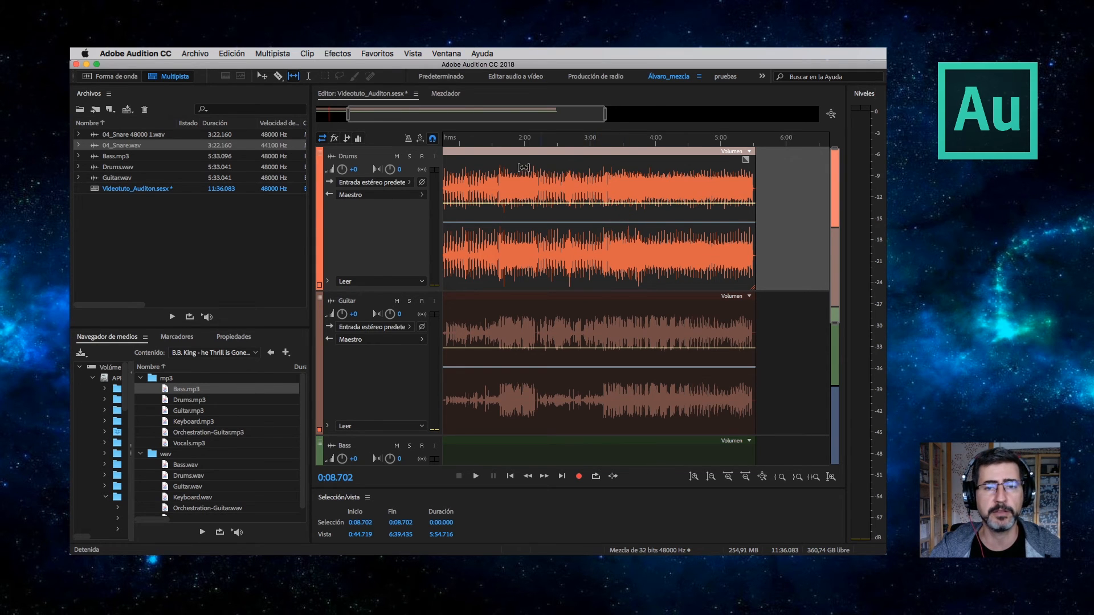
pyautogui.click(278, 76)
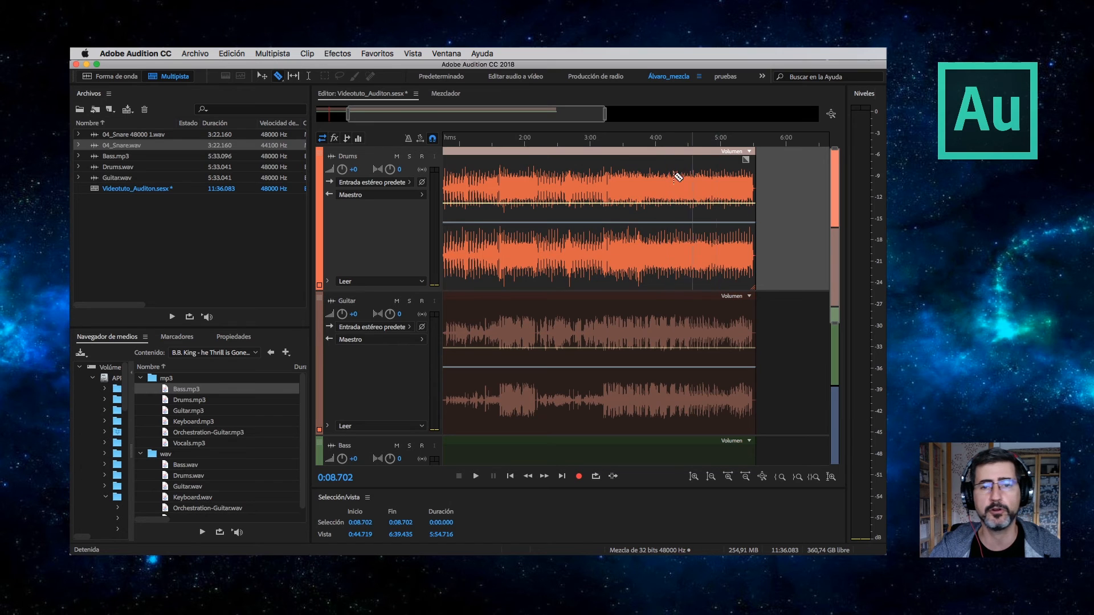
pyautogui.click(650, 176)
pyautogui.click(675, 178)
pyautogui.scroll(10, 662, 185)
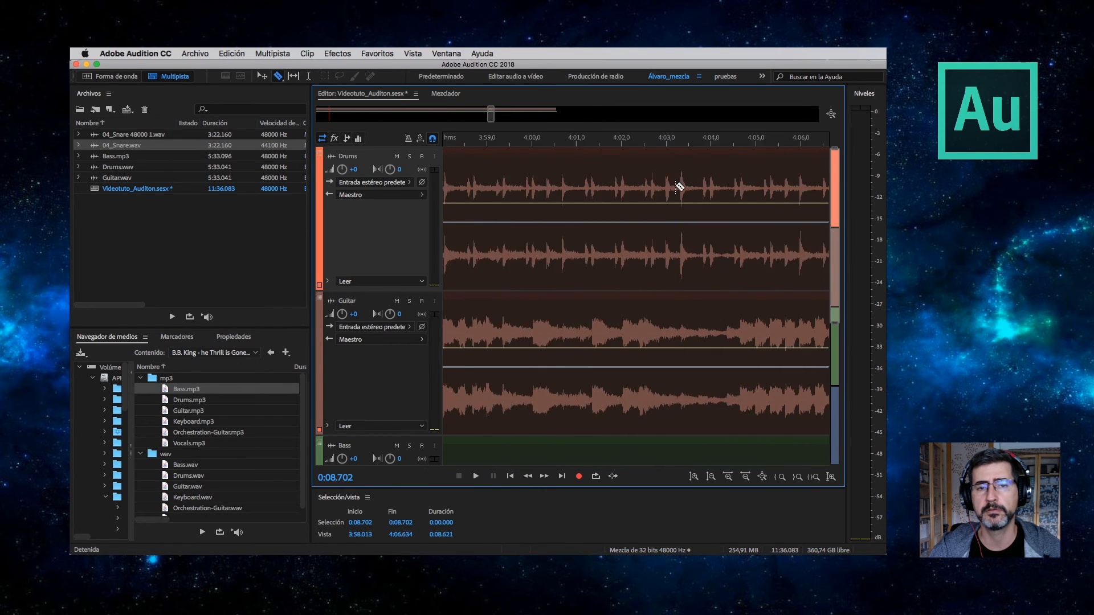
# Slip the audio inside the middle Drums segment with the Slip tool, and undo the slip and the cuts.
pyautogui.click(293, 76)
pyautogui.click(677, 169)
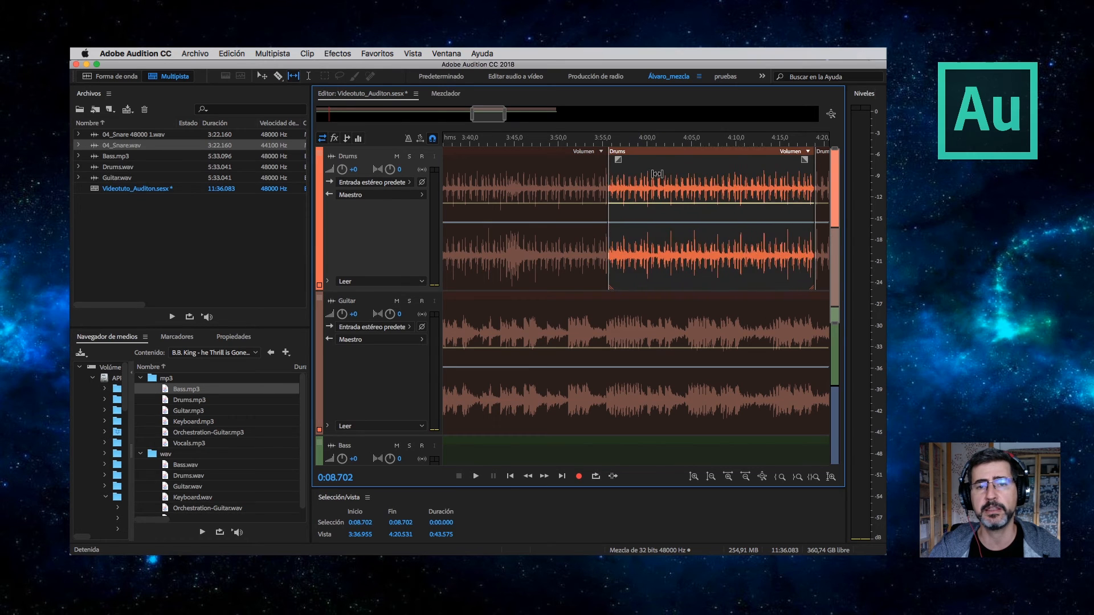
pyautogui.moveTo(752, 176)
pyautogui.mouseDown()
pyautogui.moveTo(719, 176)
pyautogui.moveTo(752, 176)
pyautogui.mouseUp()
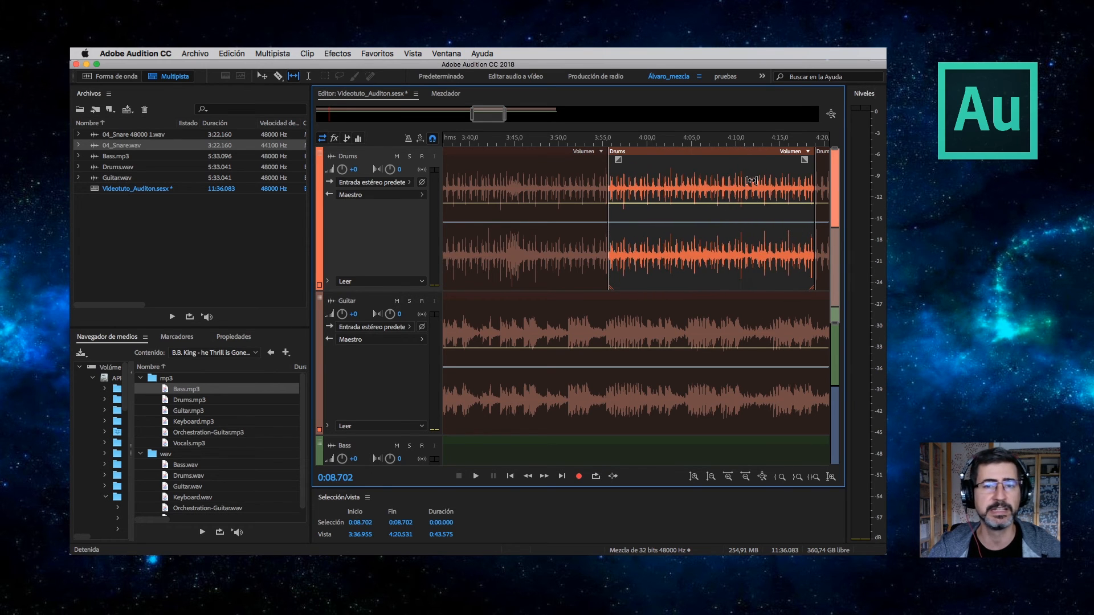
pyautogui.press('super+z')
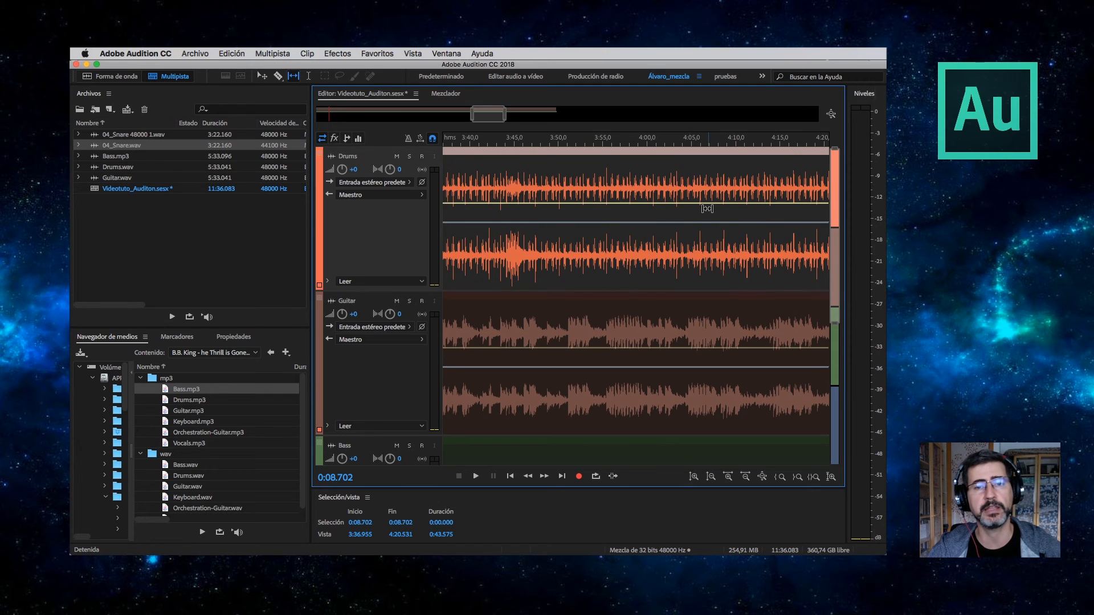
# Reduce the track heights to fit all tracks in the editor, and make the Drums track taller.
pyautogui.hscroll(2, 664, 212)
pyautogui.scroll(-2, 664, 211)
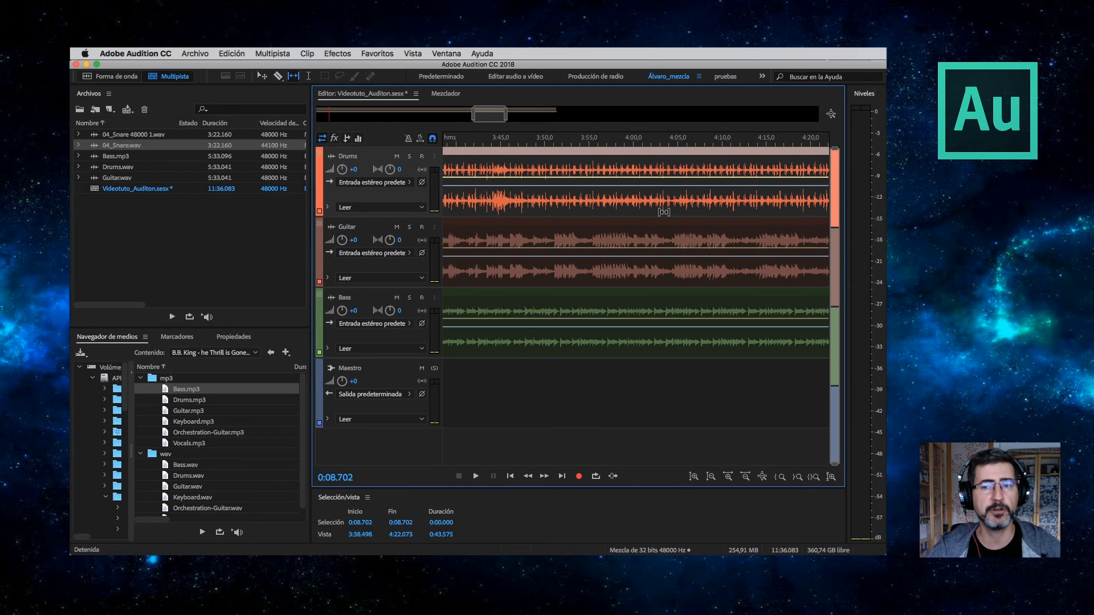
pyautogui.scroll(-6, 663, 212)
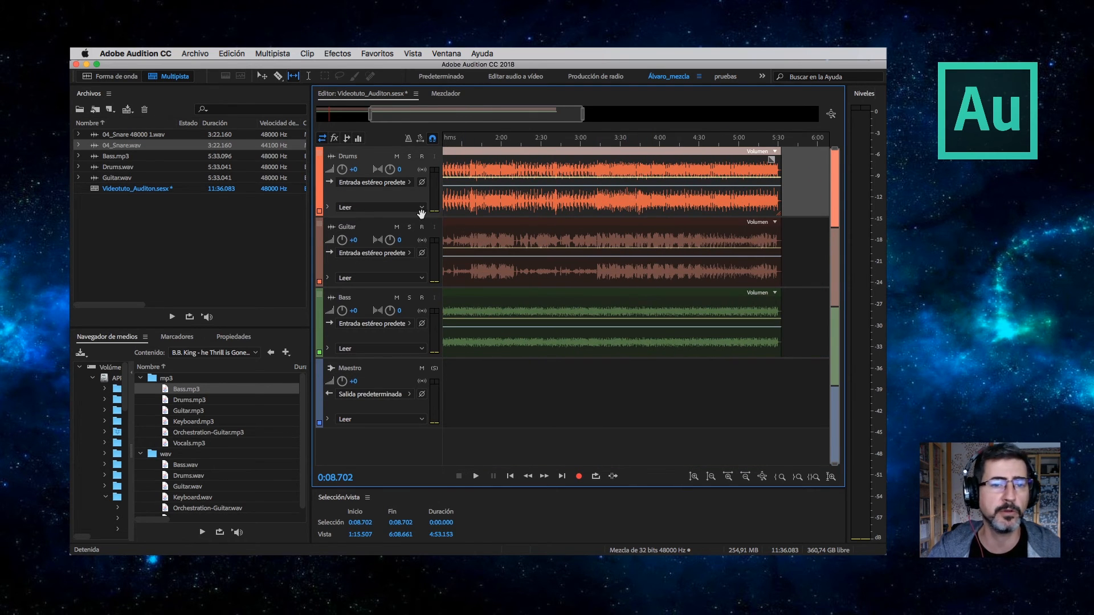
pyautogui.moveTo(419, 217); pyautogui.dragTo(409, 263)
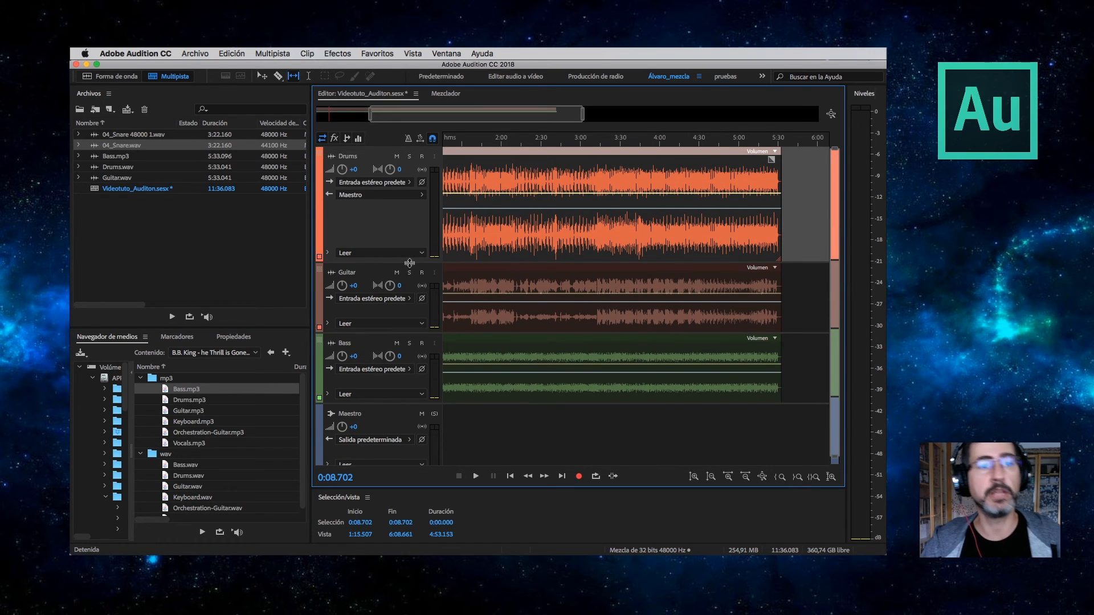
# Select the range from 3:26.907 to 4:00.000 over the Drums clip with the Time Selection tool.
pyautogui.click(308, 75)
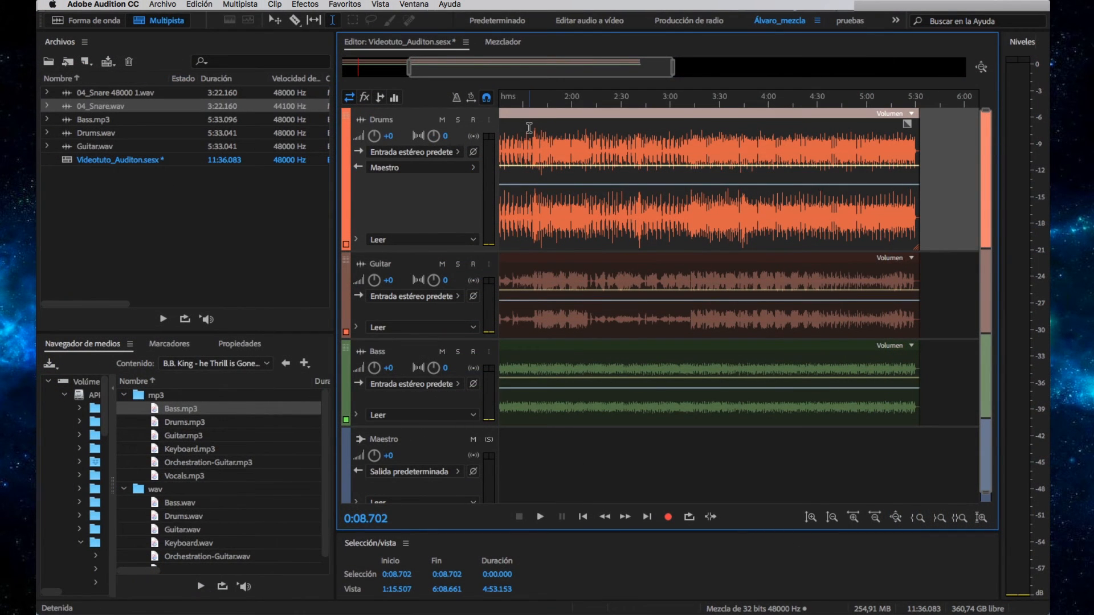
pyautogui.moveTo(647, 147); pyautogui.dragTo(829, 153)
pyautogui.moveTo(714, 147); pyautogui.dragTo(768, 153)
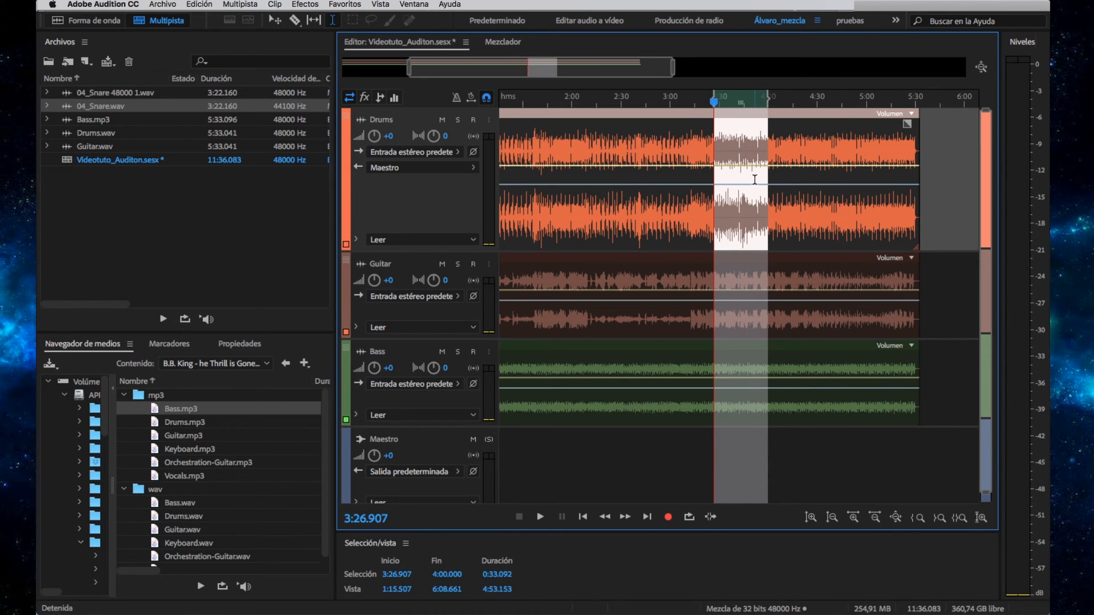
pyautogui.hscroll(1, 682, 210)
pyautogui.scroll(2, 682, 210)
pyautogui.scroll(-3, 683, 212)
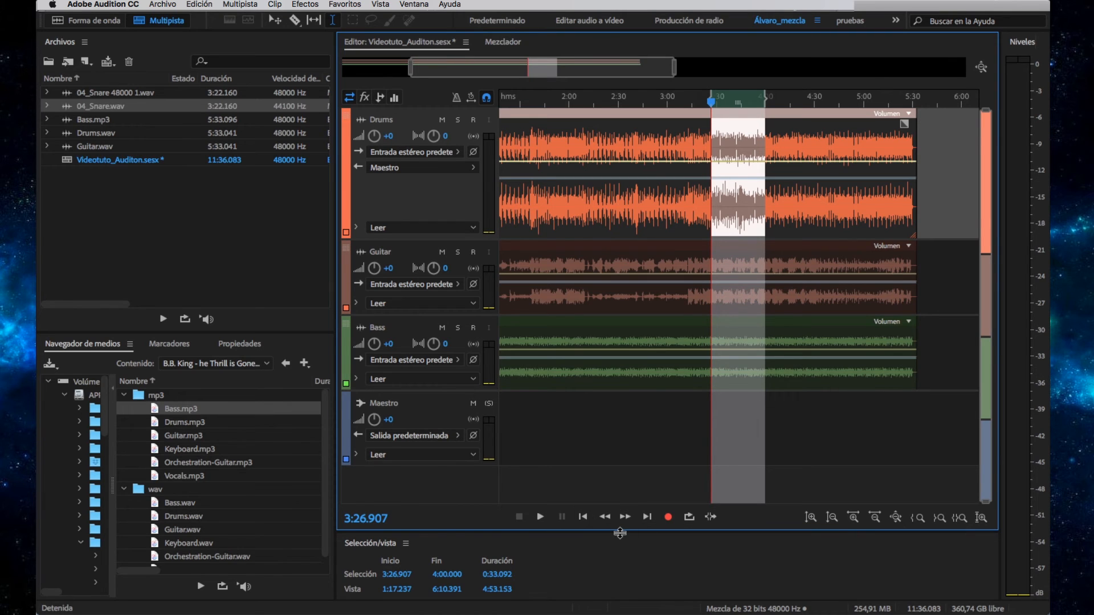
# Move the playhead inside the selected range and start and stop playback repeatedly to listen to that passage.
pyautogui.press('space')
pyautogui.press('space')
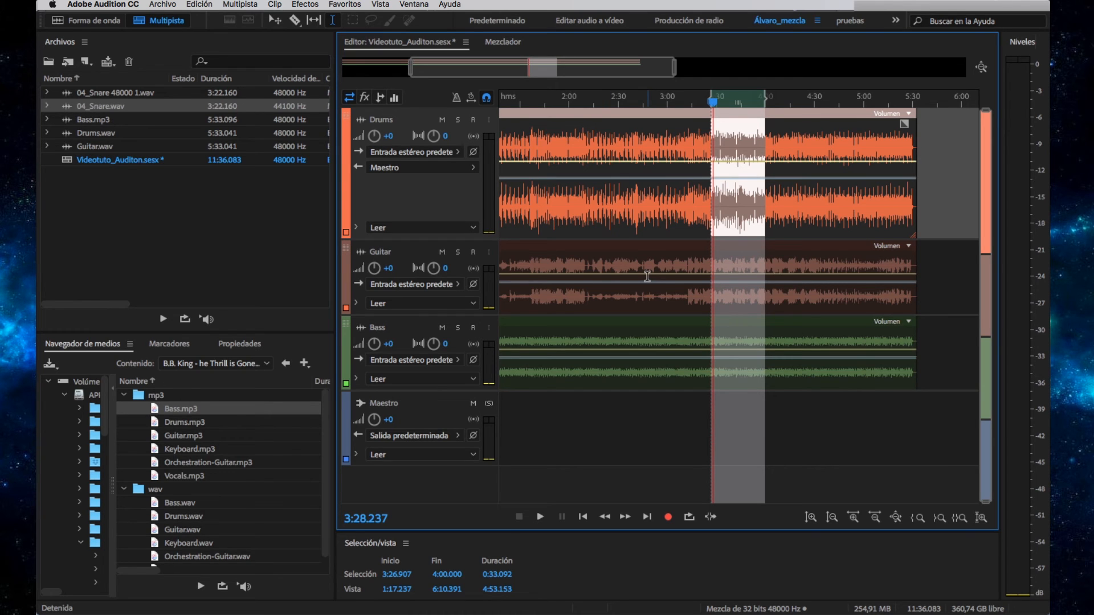
pyautogui.click(719, 266)
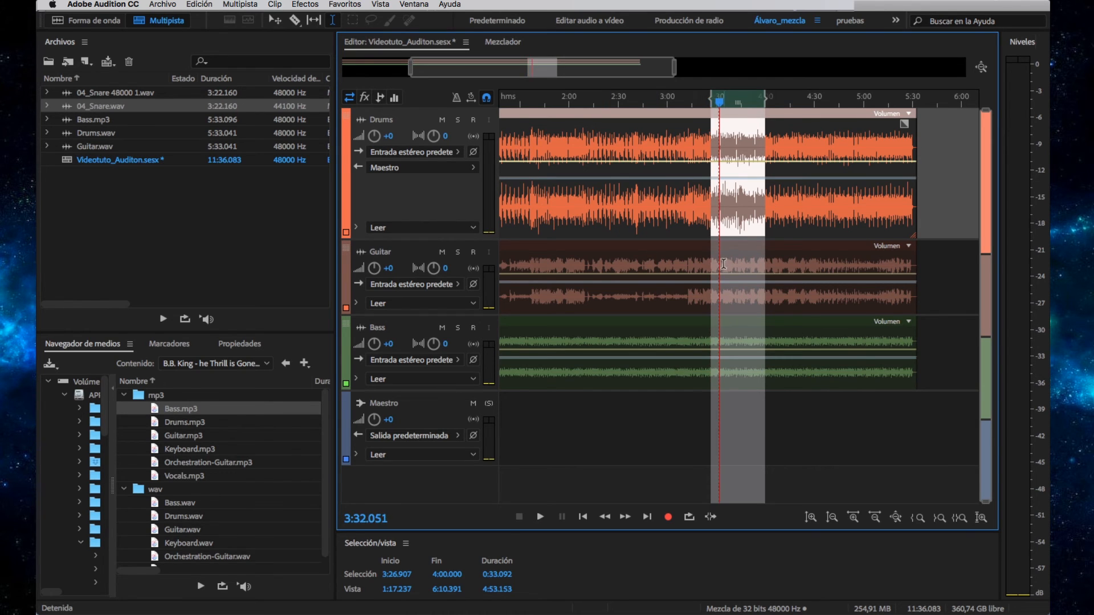
pyautogui.press('space')
pyautogui.press('space')
pyautogui.press('space')
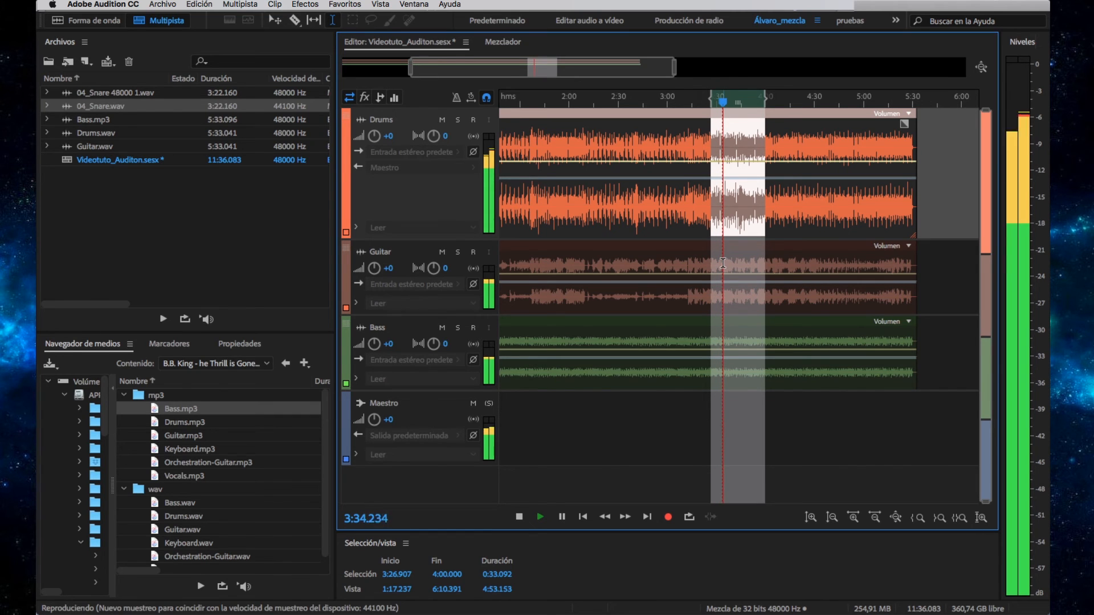
pyautogui.press('space')
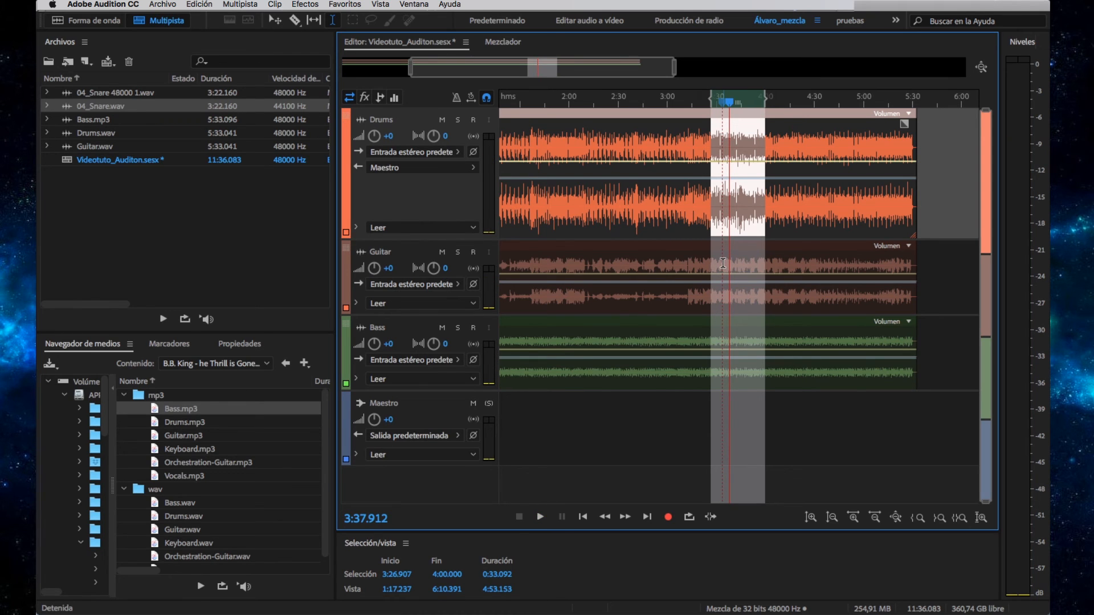
pyautogui.press('space')
pyautogui.press('space')
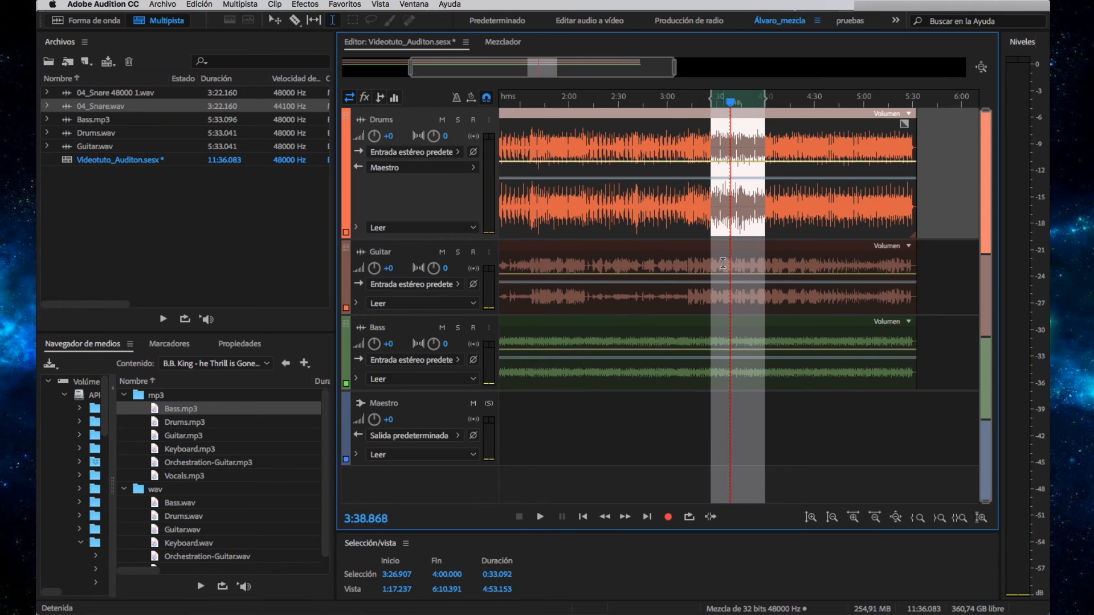
pyautogui.press('space')
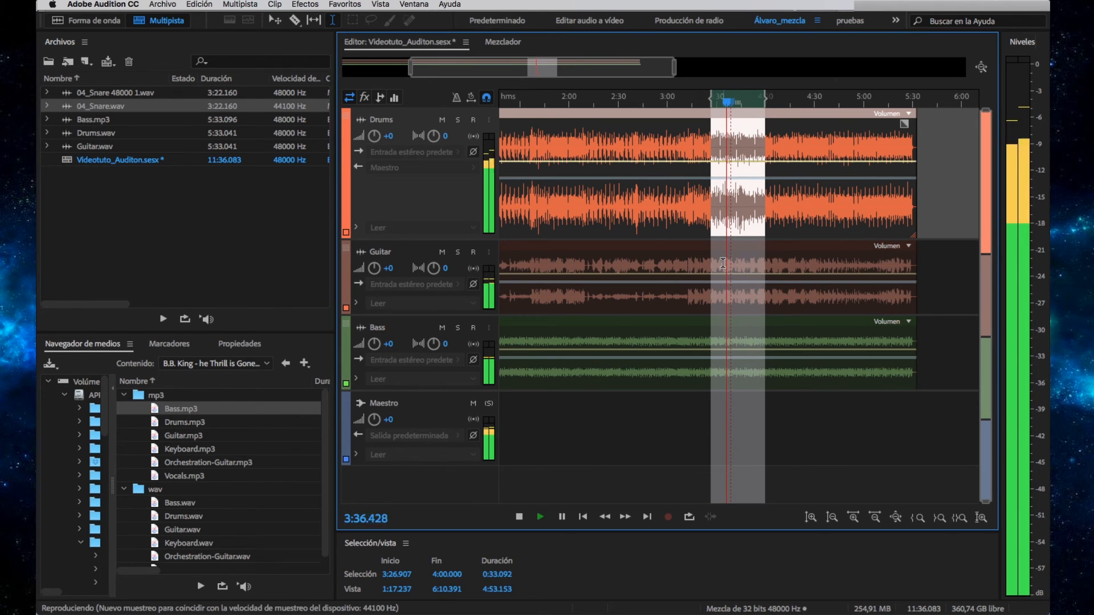
pyautogui.press('space')
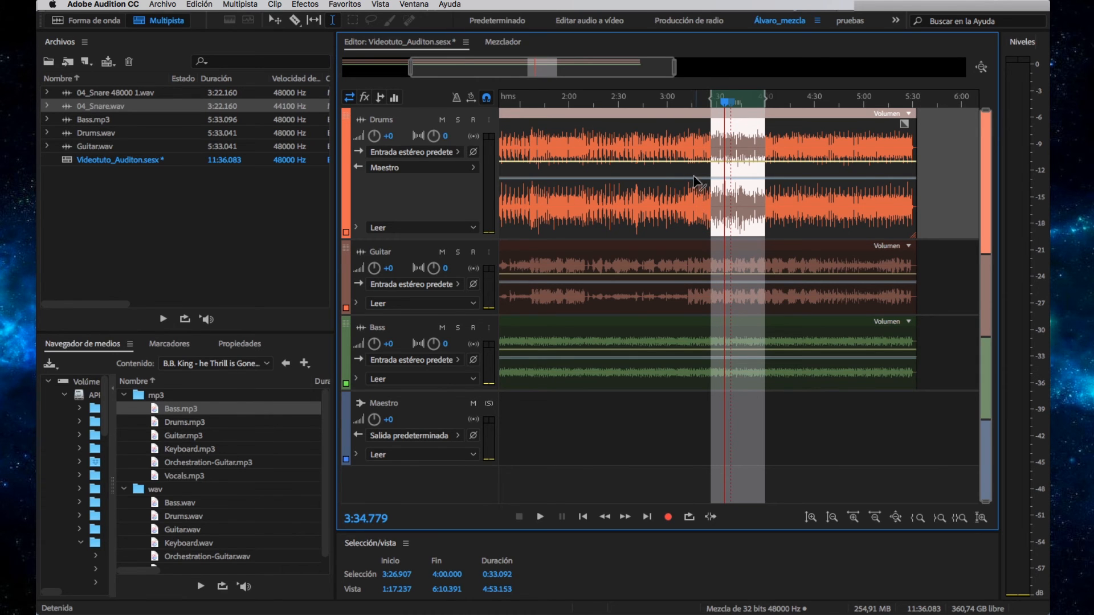
# Clear the time selection and select several different ranges over the Drums clip, the last from 3:51.450 to 4:13.905, and nudge its start time.
pyautogui.click(936, 169)
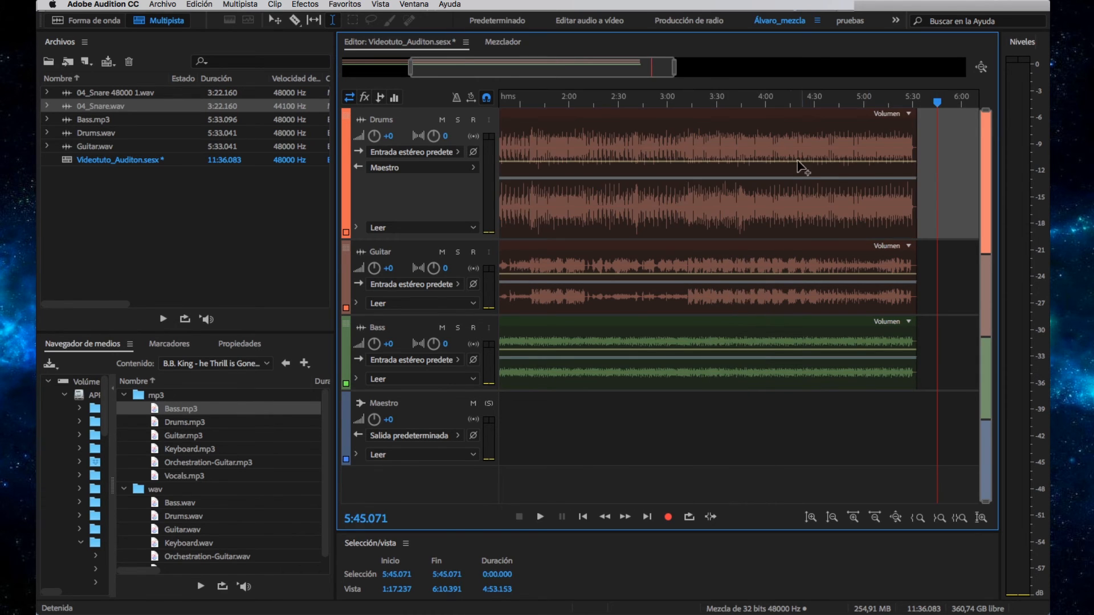
pyautogui.moveTo(705, 144); pyautogui.dragTo(784, 147)
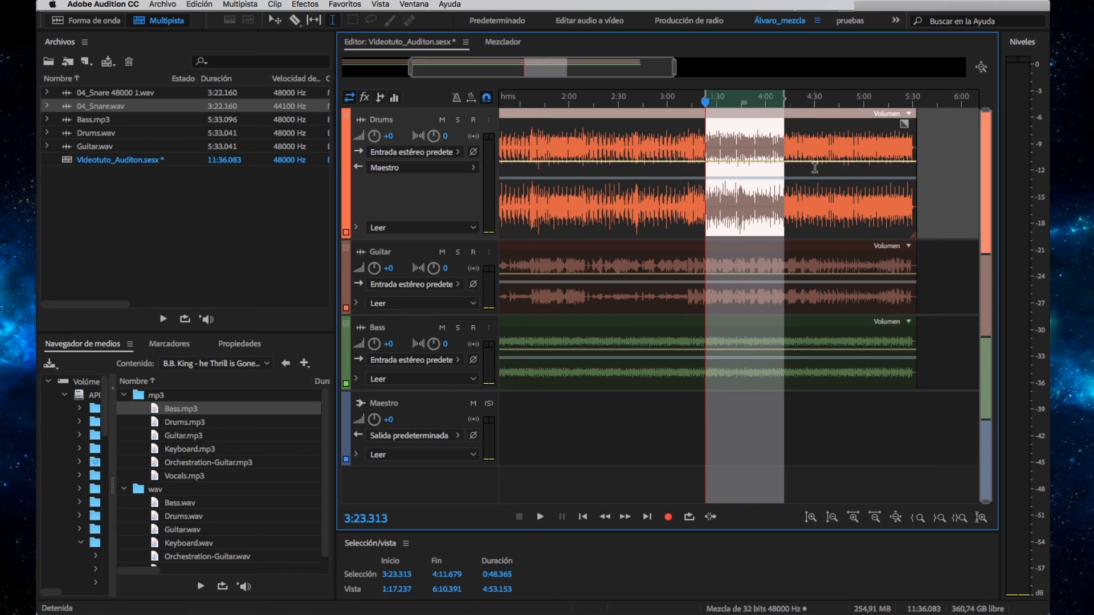
pyautogui.click(834, 142)
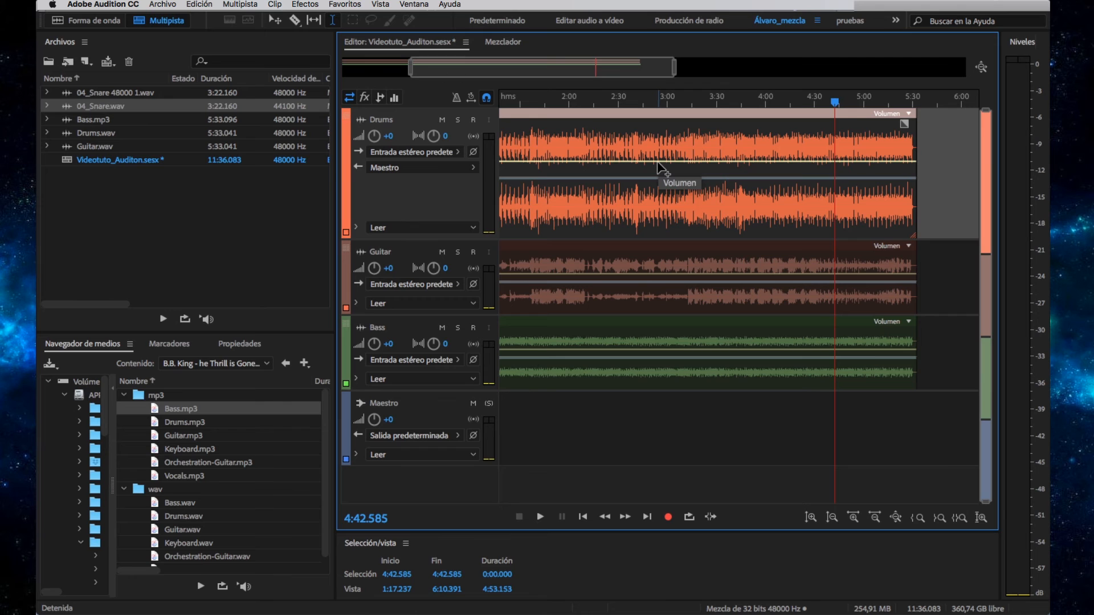
pyautogui.moveTo(597, 137); pyautogui.dragTo(707, 147)
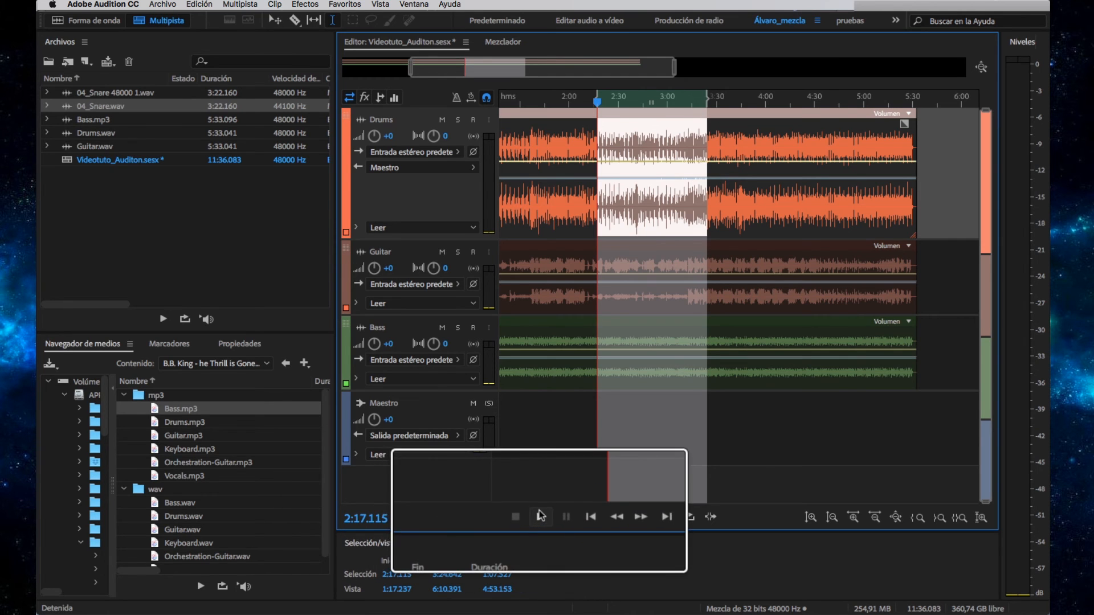
pyautogui.moveTo(751, 181); pyautogui.dragTo(788, 181)
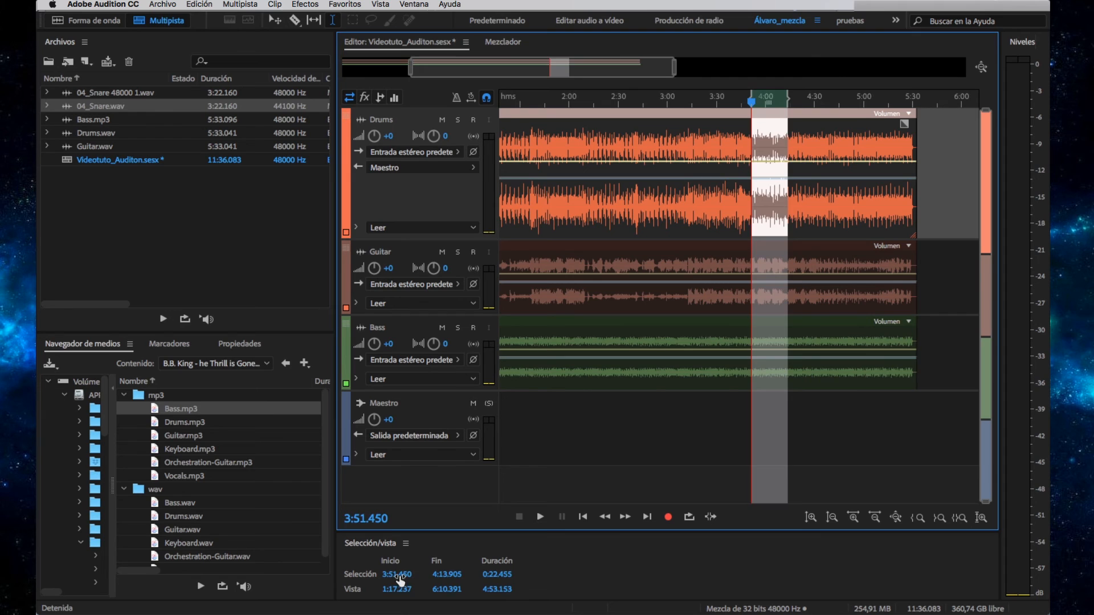
pyautogui.moveTo(408, 576); pyautogui.dragTo(410, 574)
# Select a range from about 2:17 to 3:00 over the Drums clip and adjust its limits to 2:06.322 and 3:11.300.
pyautogui.moveTo(598, 212); pyautogui.dragTo(666, 211)
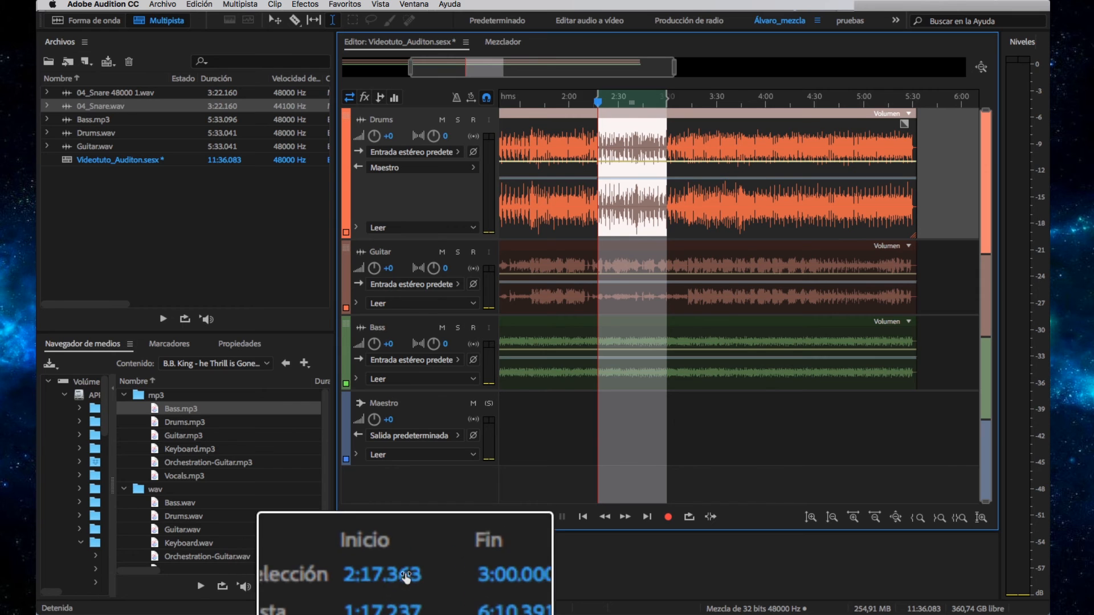
pyautogui.moveTo(401, 577); pyautogui.dragTo(483, 576)
pyautogui.moveTo(675, 98)
pyautogui.mouseDown()
pyautogui.moveTo(691, 98)
pyautogui.moveTo(679, 98)
pyautogui.mouseUp()
pyautogui.moveTo(598, 99); pyautogui.dragTo(579, 93)
pyautogui.moveTo(443, 576); pyautogui.dragTo(462, 575)
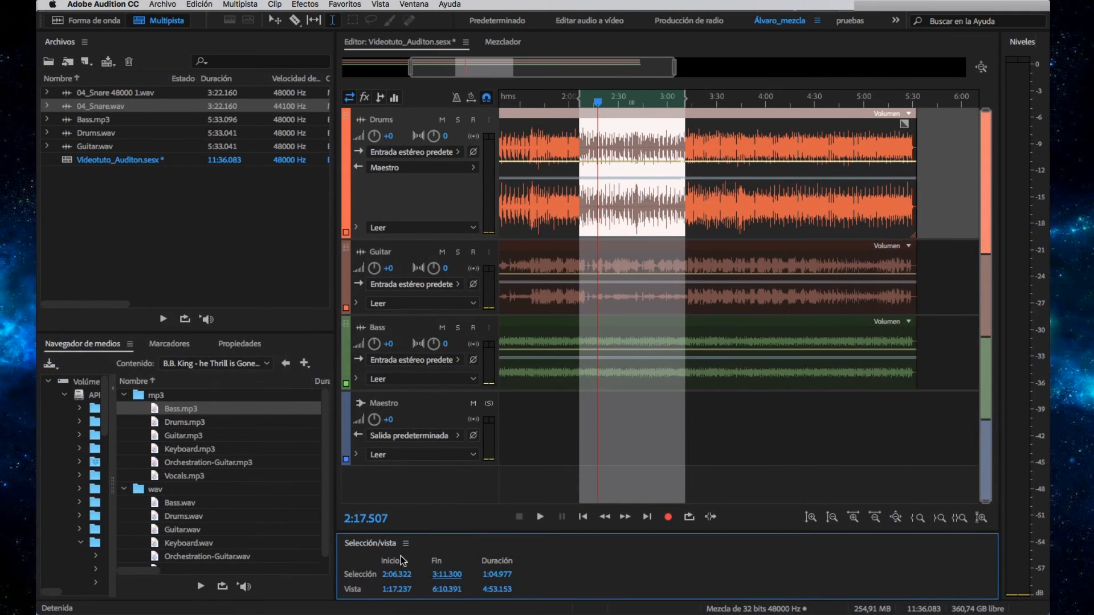
# Change the time display format from decimal to 25 fps.
pyautogui.rightClick(363, 528)
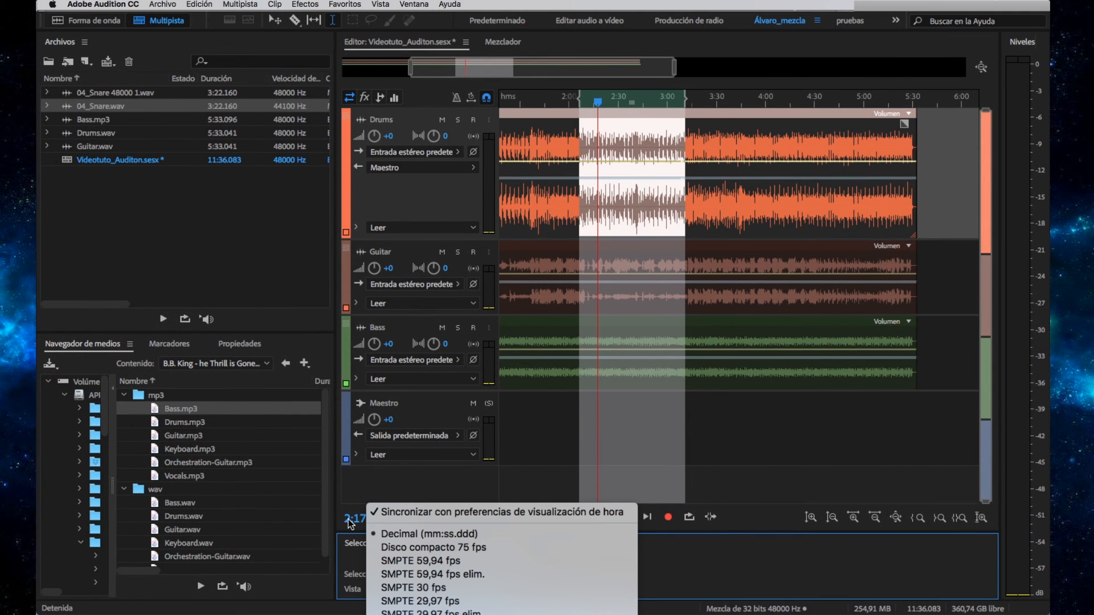
pyautogui.click(344, 522)
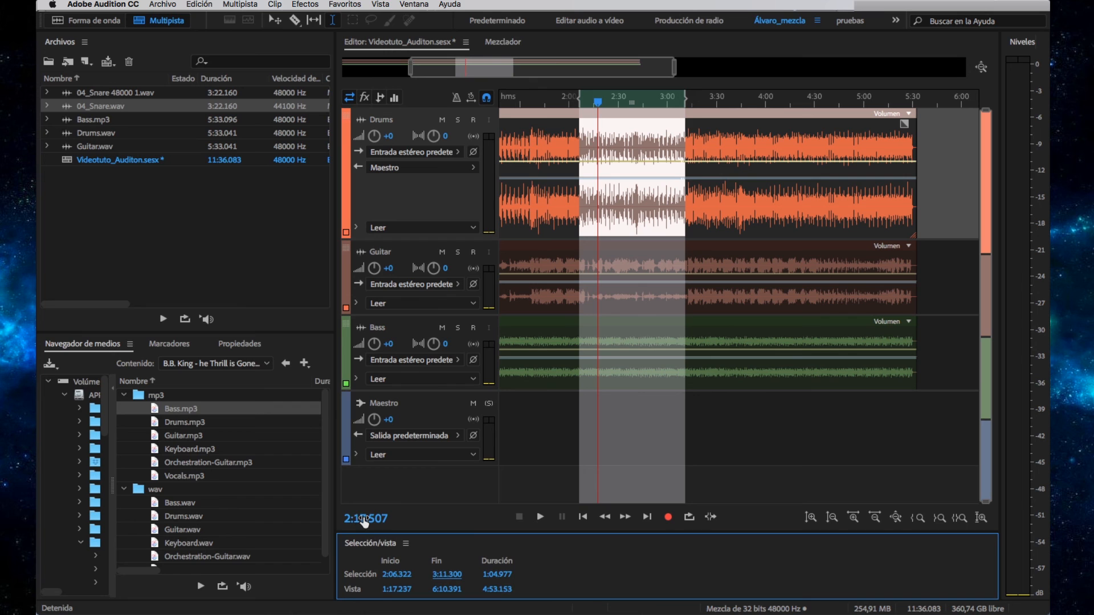
pyautogui.rightClick(364, 522)
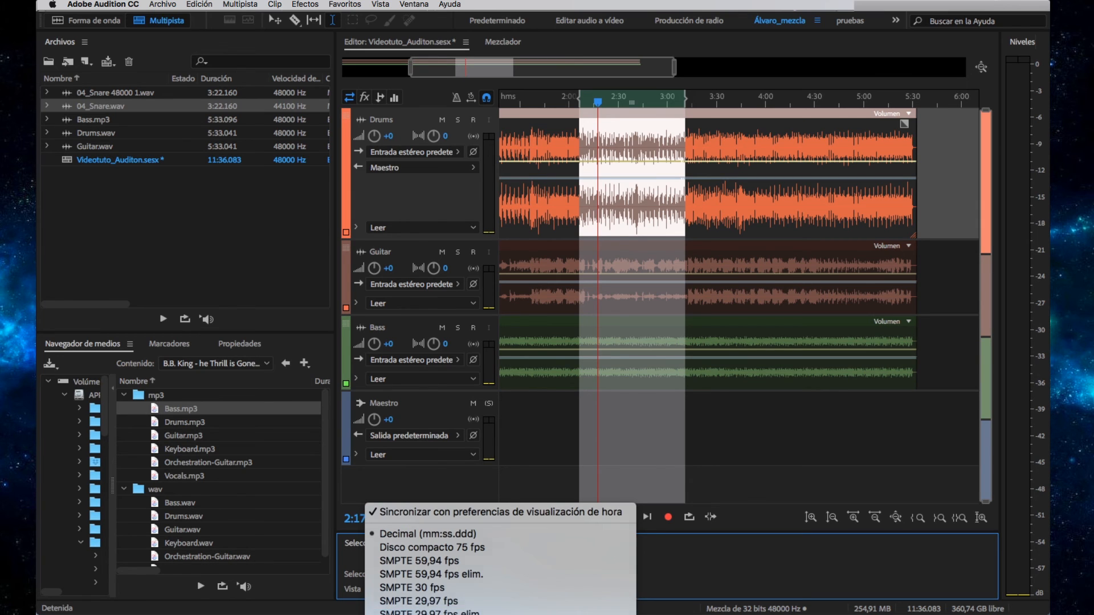
pyautogui.click(445, 614)
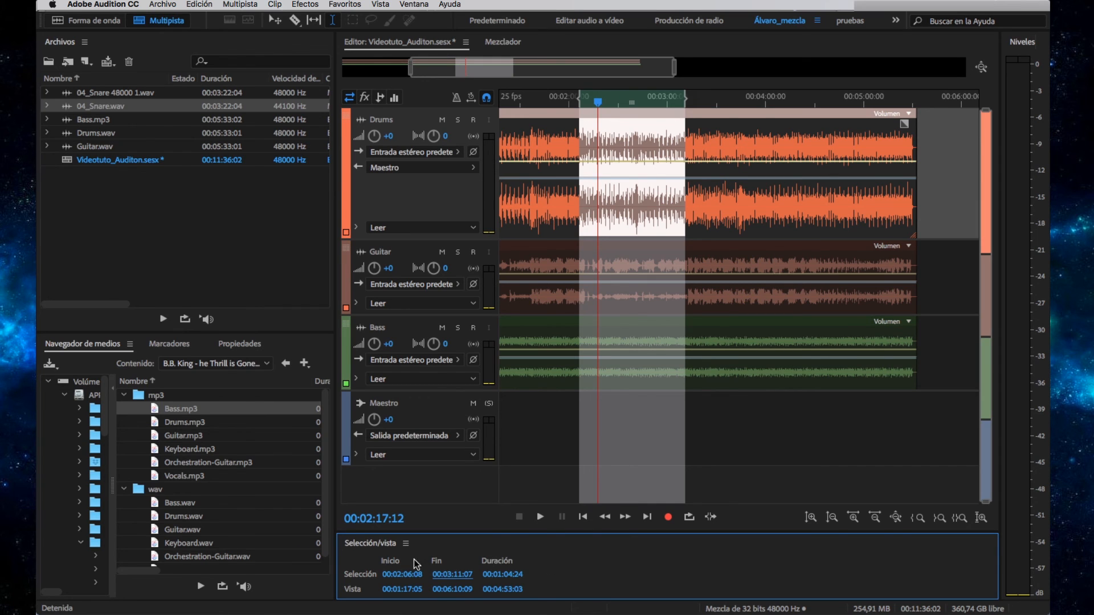
# Set the time selection to start at 2:00:00 and end at 2:20:00.
pyautogui.moveTo(405, 577); pyautogui.dragTo(410, 577)
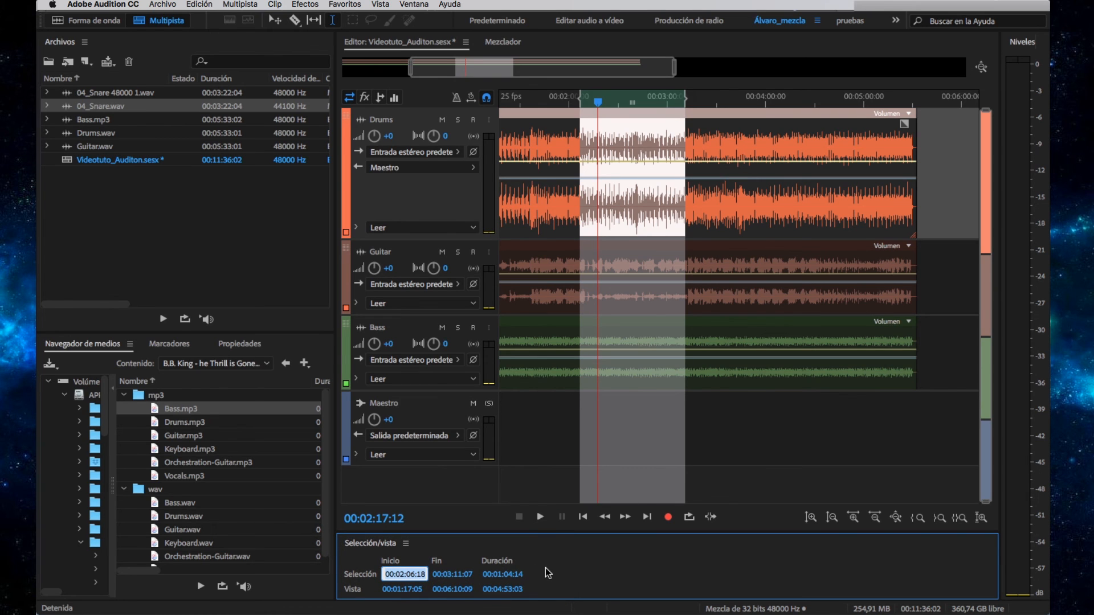
pyautogui.press('BackSpace')
pyautogui.write('2:00:00')
pyautogui.press('Tab')
pyautogui.write('2')
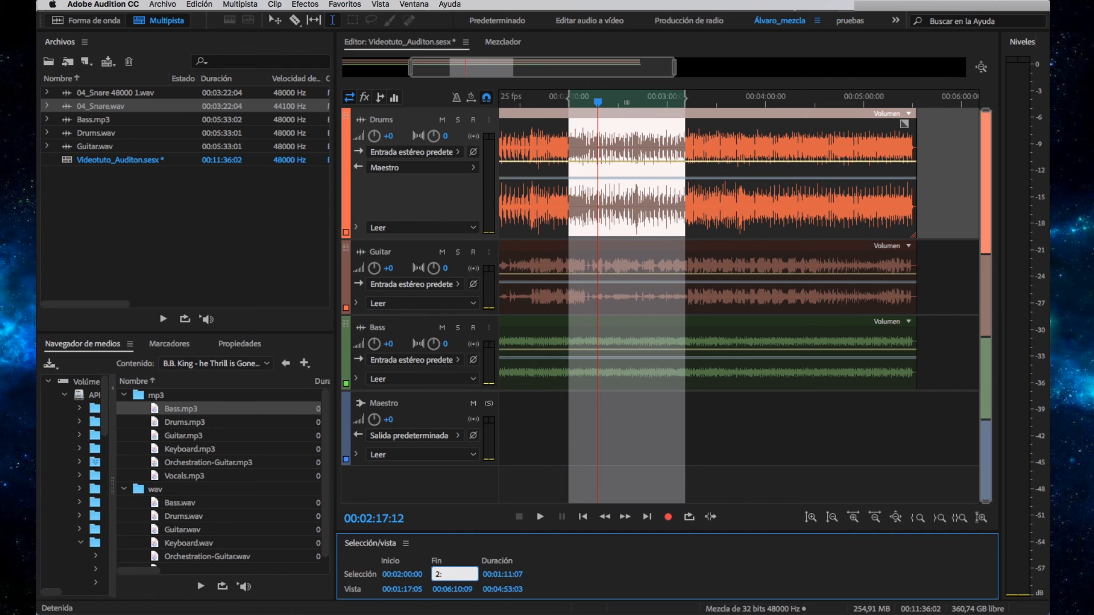
pyautogui.write(':20:00')
pyautogui.press('Return')
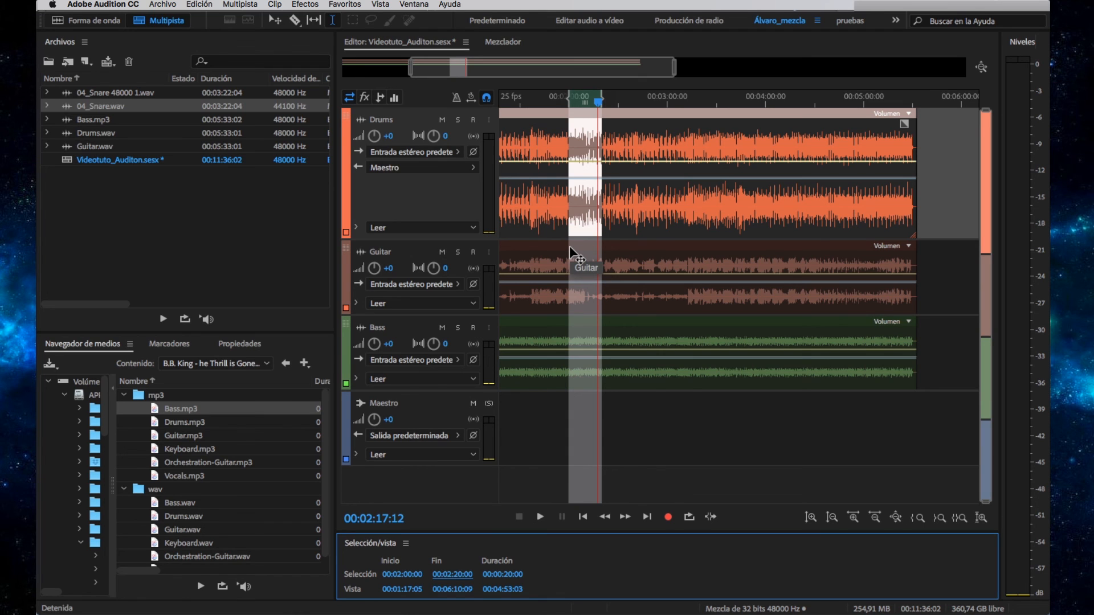
# Add a marker for the selected range and rename it marca1.
pyautogui.click(169, 344)
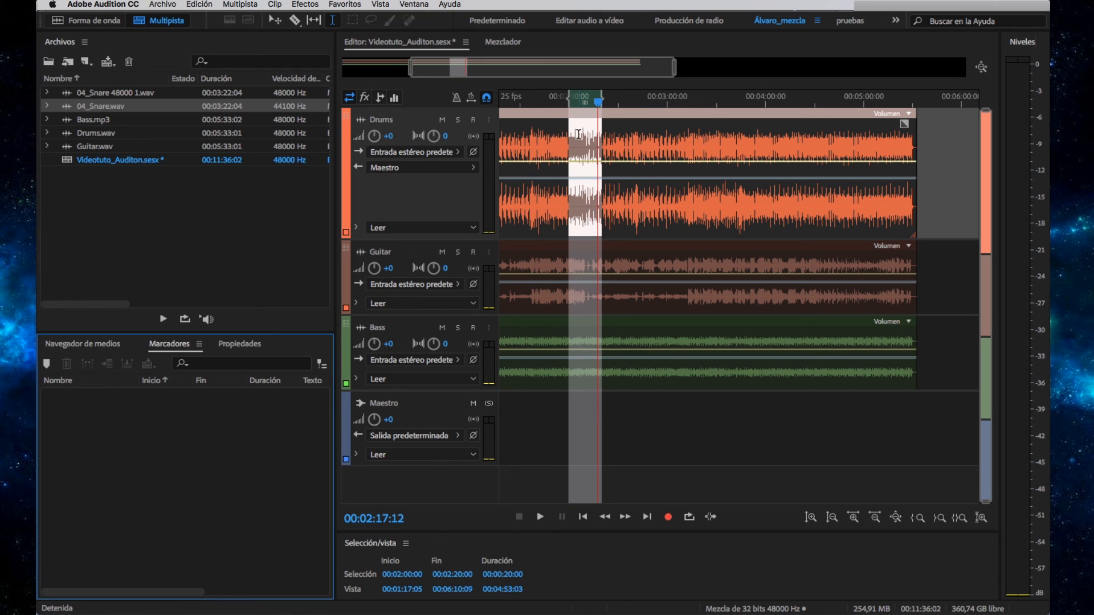
pyautogui.click(48, 365)
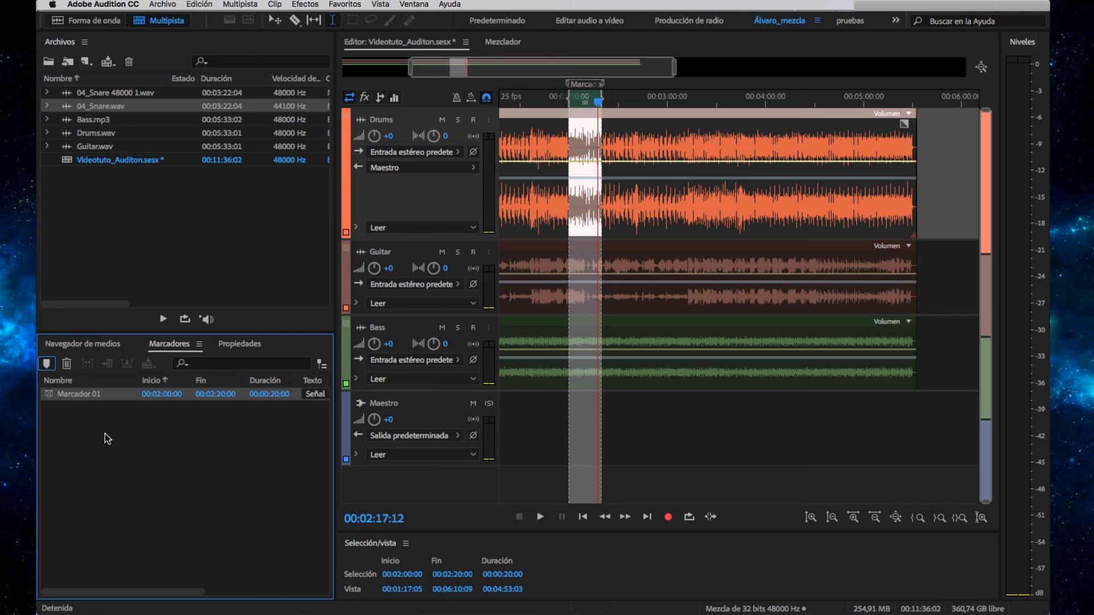
pyautogui.rightClick(87, 399)
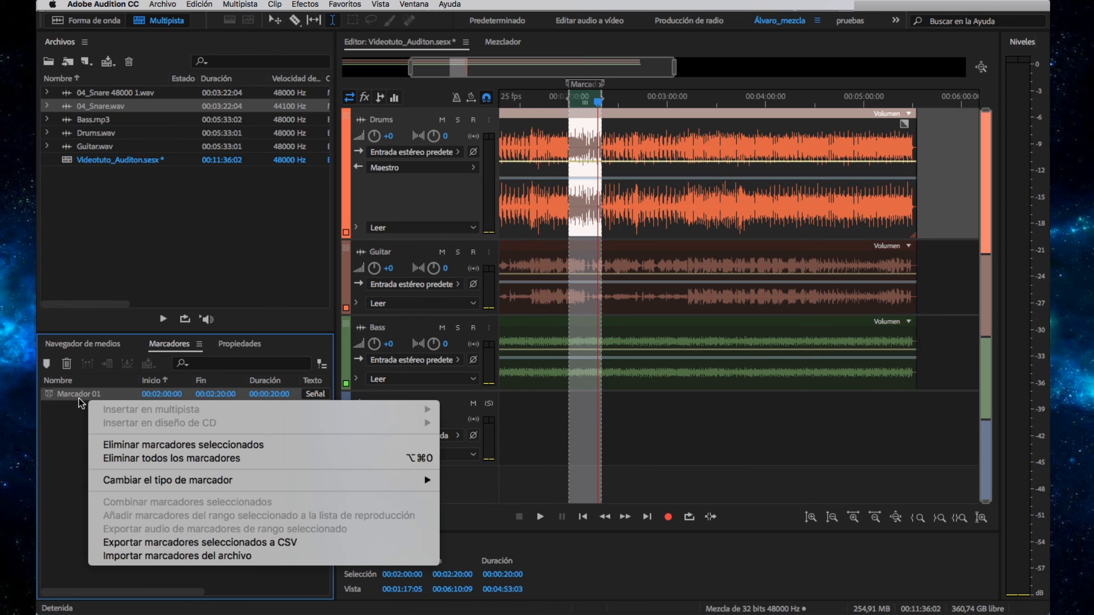
pyautogui.click(83, 400)
pyautogui.click(83, 399)
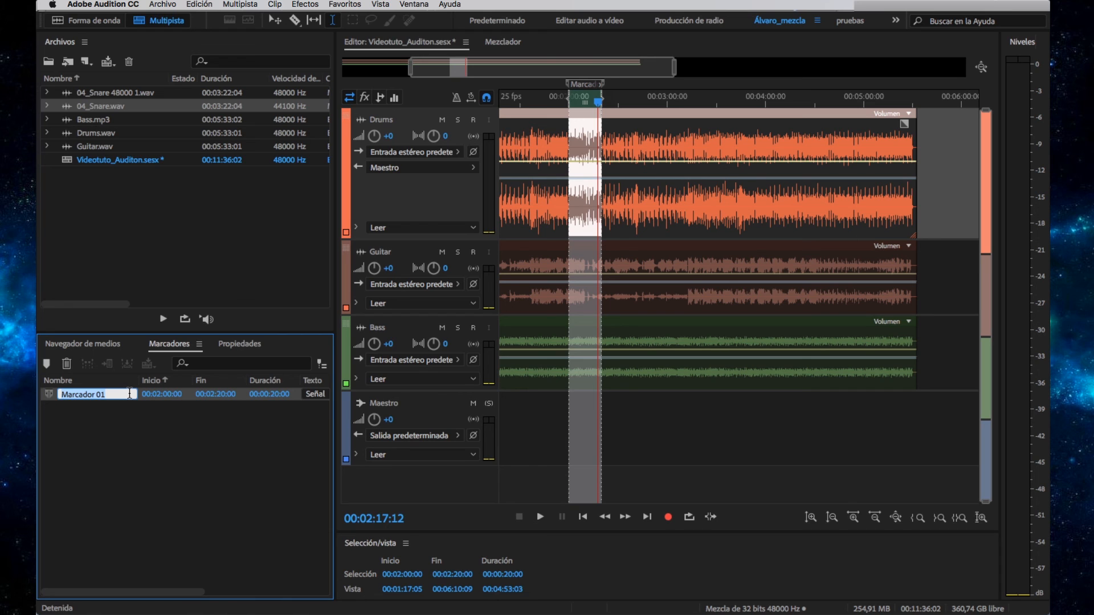
pyautogui.write('marca1')
pyautogui.press('Return')
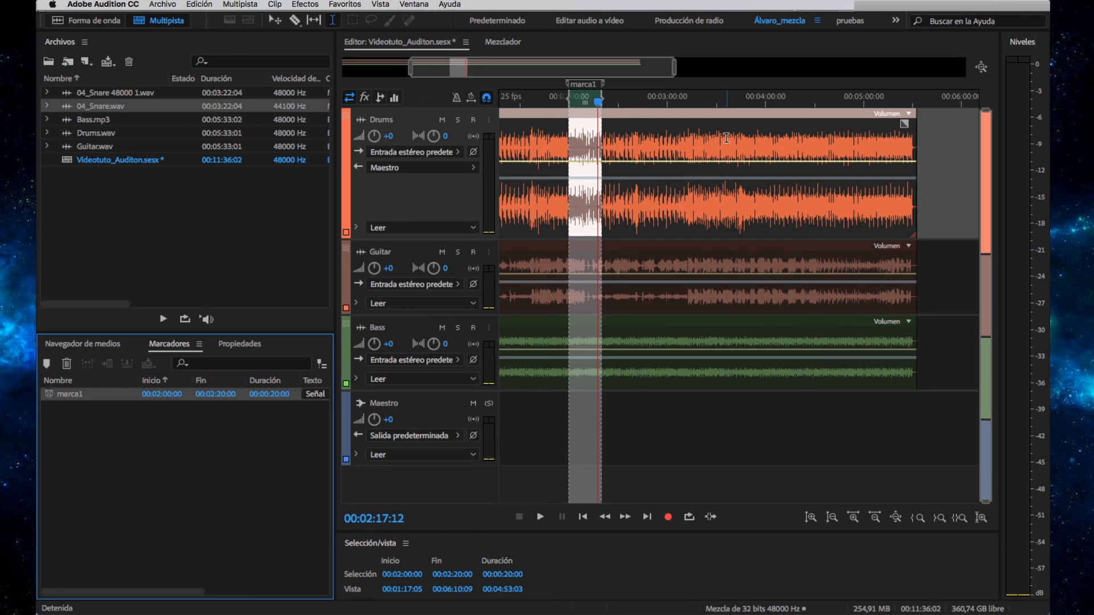
# Recall the marca1 marker's range after placing the playhead elsewhere in the Drums clip, and clear the marker's name.
pyautogui.click(727, 138)
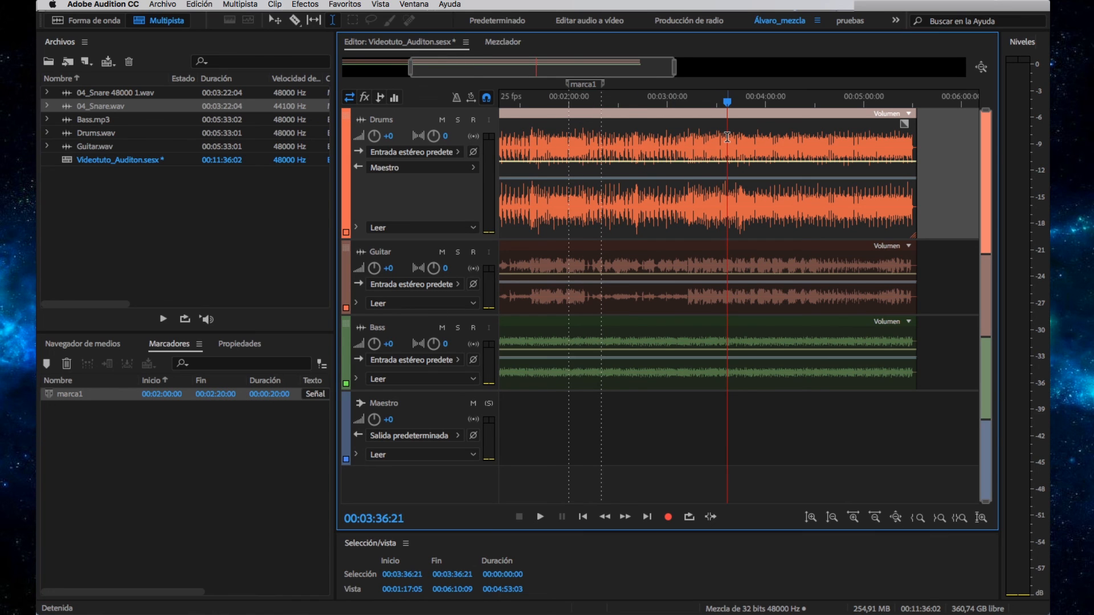
pyautogui.click(773, 136)
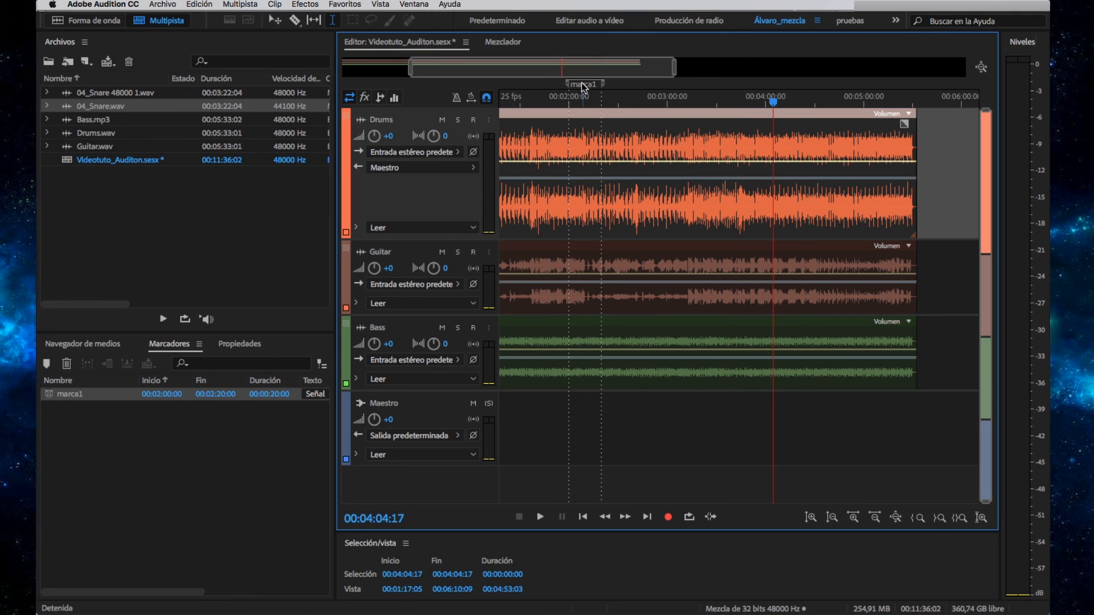
pyautogui.click(743, 131)
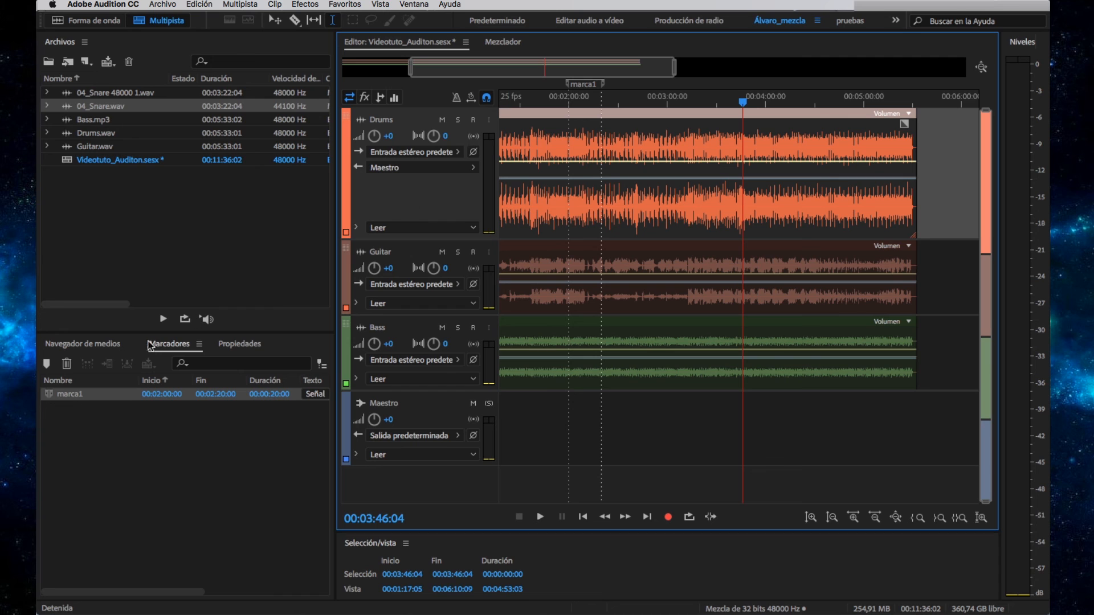
pyautogui.doubleClick(60, 397)
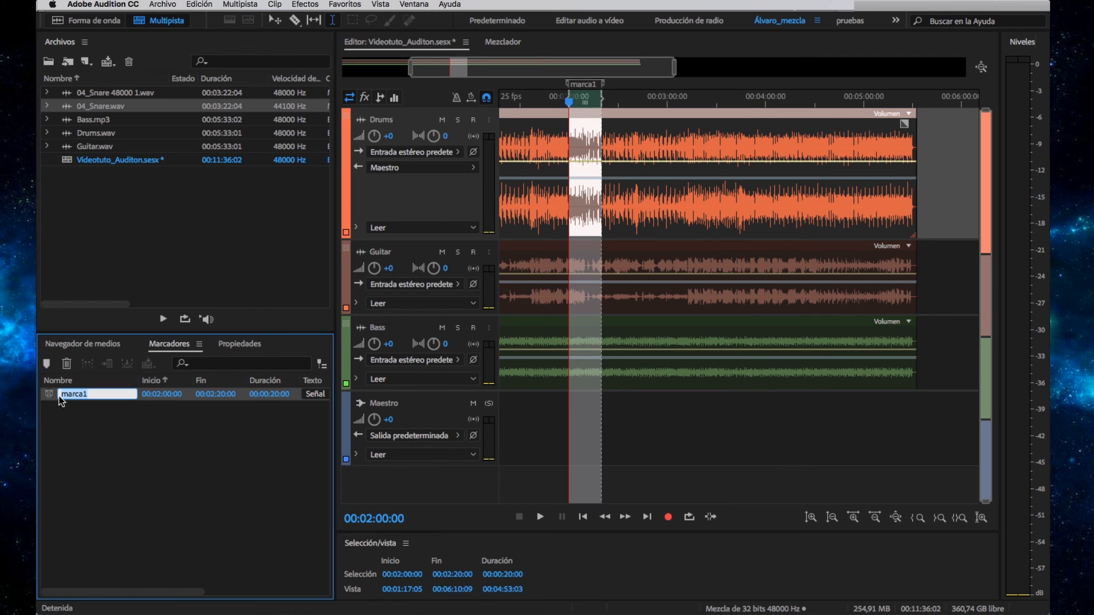
pyautogui.press('BackSpace')
pyautogui.press('Return')
pyautogui.press('space')
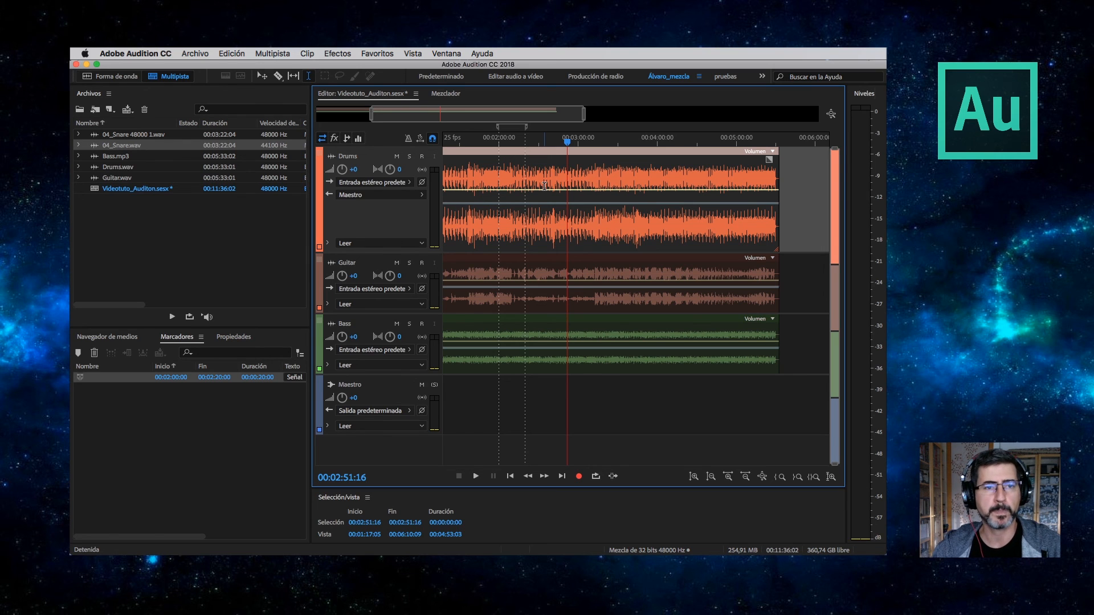
# Save the multitrack session and copy the media files stored elsewhere to the session folder.
pyautogui.press('super+s')
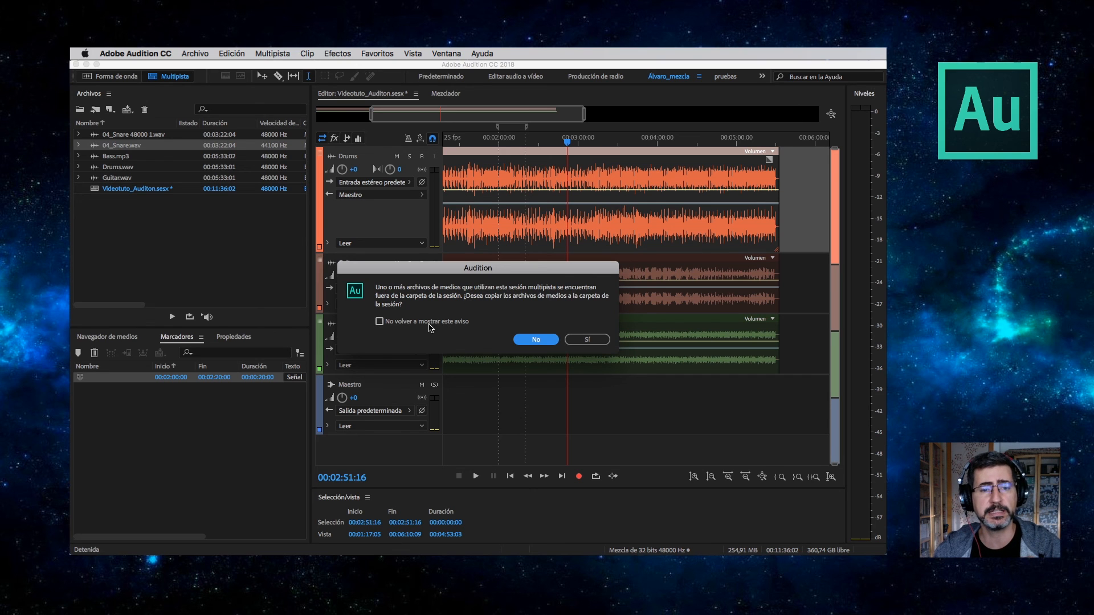
pyautogui.click(579, 340)
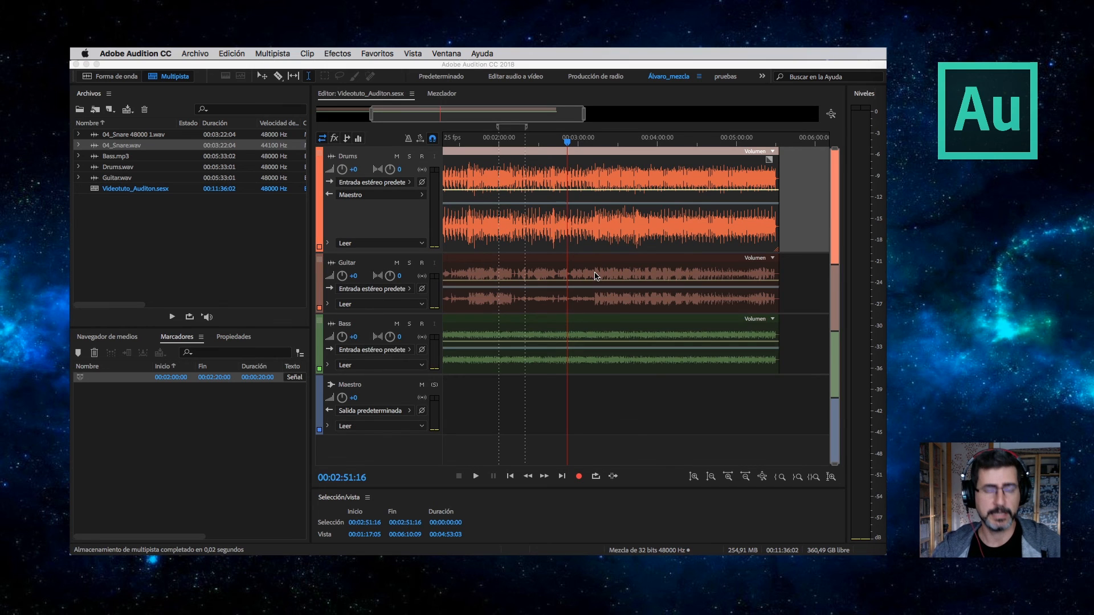
# Switch to Finder, open the session's Imported Files folder, and move the two Finder windows apart.
pyautogui.press('super+Tab')
pyautogui.press('super+Tab')
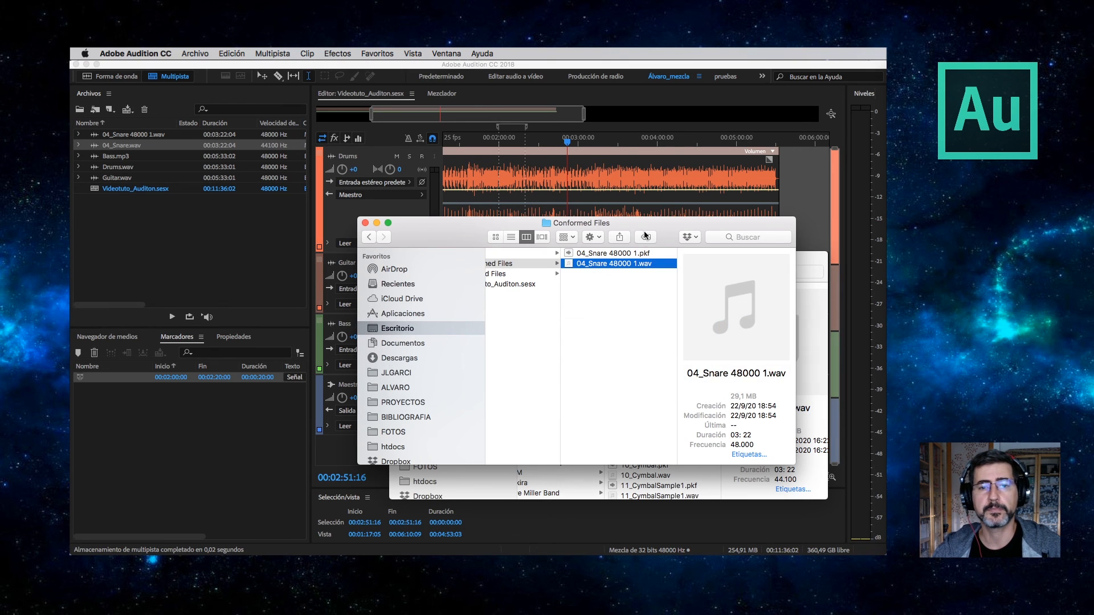
pyautogui.hscroll(-3, 624, 267)
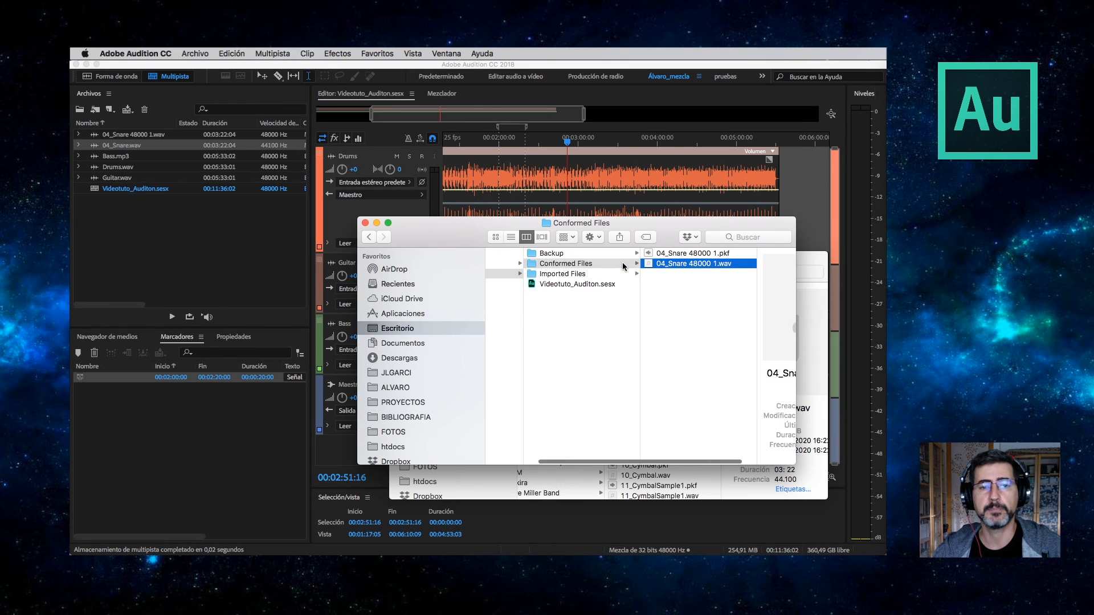
pyautogui.click(588, 277)
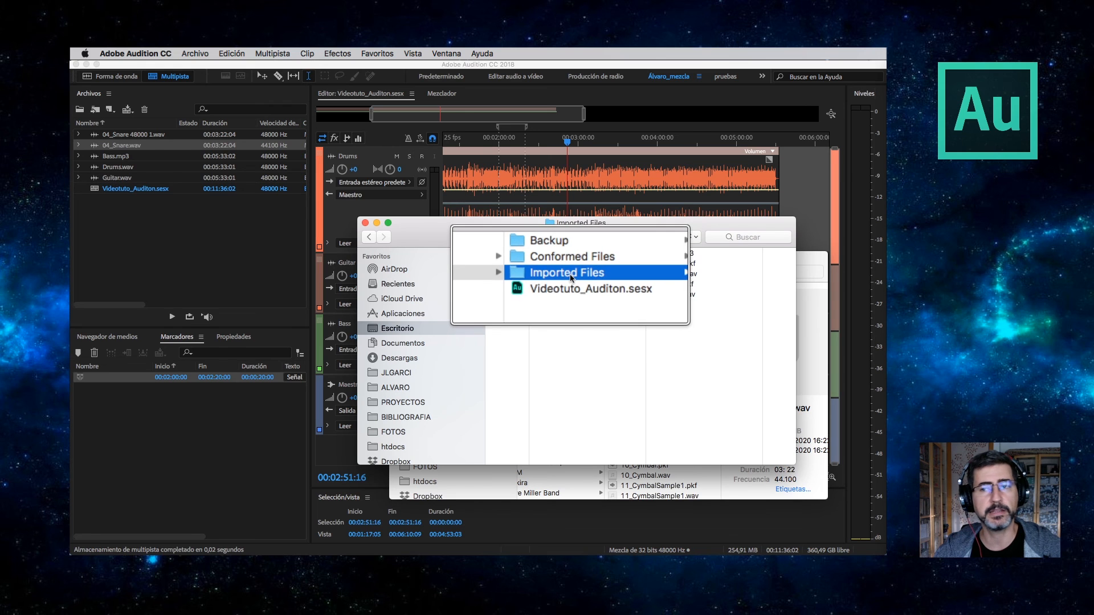
pyautogui.moveTo(514, 219); pyautogui.dragTo(254, 289)
pyautogui.moveTo(471, 242); pyautogui.dragTo(708, 367)
pyautogui.moveTo(406, 297); pyautogui.dragTo(410, 372)
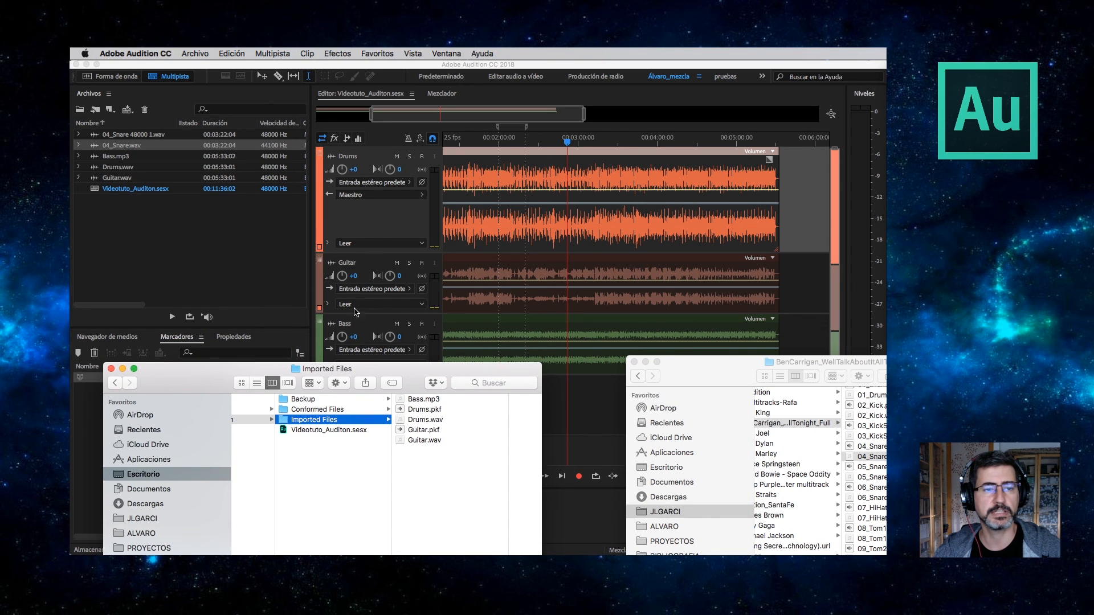
# Select Bass.mp3 among the imported files and close the other Finder window with the source multitracks.
pyautogui.click(434, 420)
pyautogui.click(340, 438)
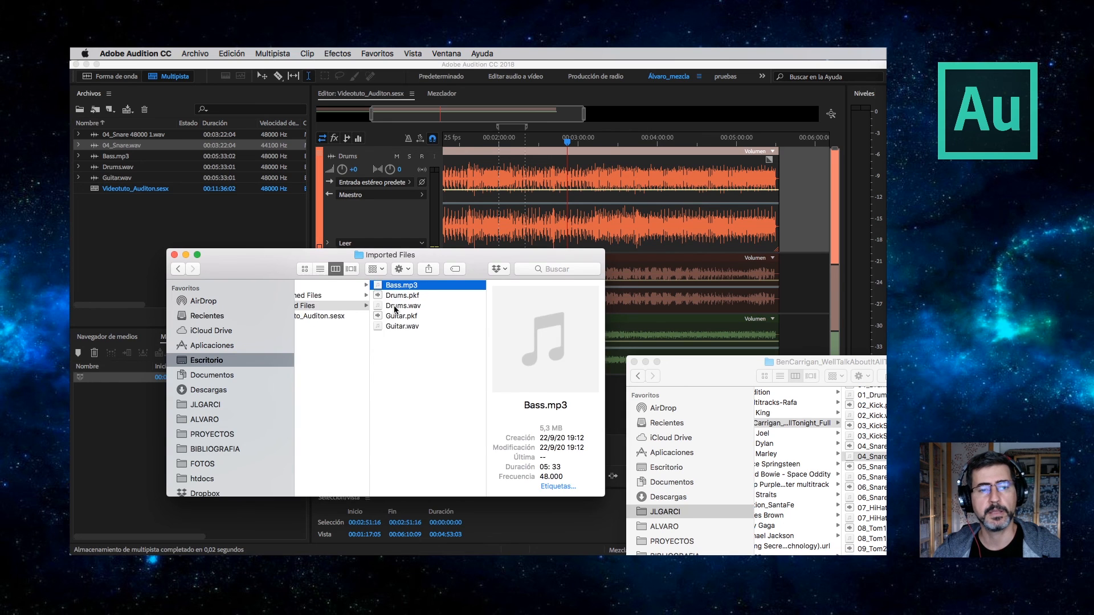
pyautogui.hscroll(-5, 401, 311)
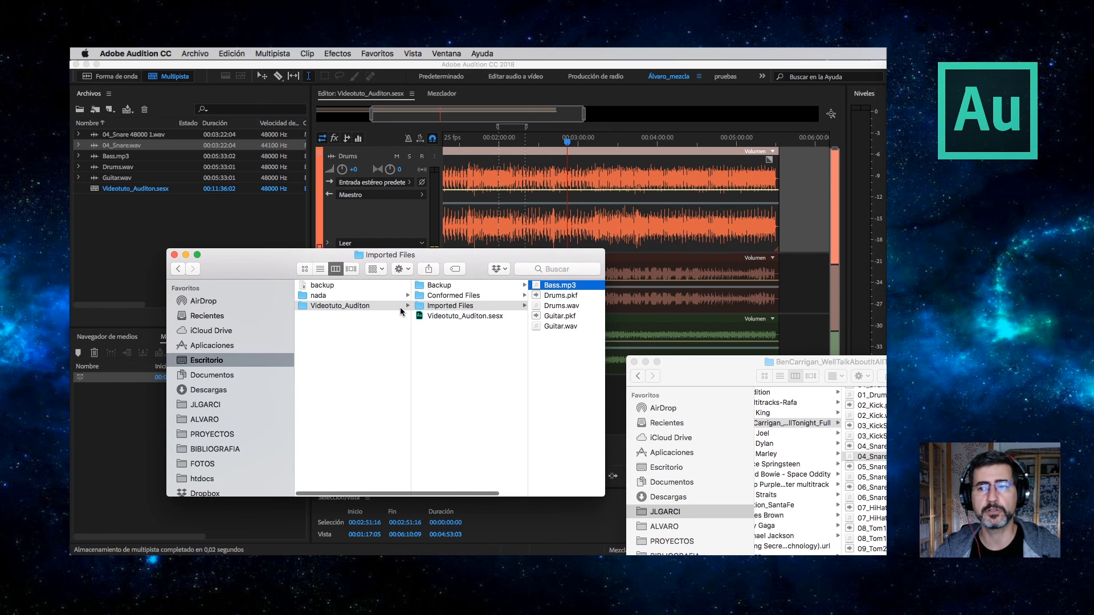
pyautogui.click(634, 362)
# Select the Videotuto_Auditon folder and open its Conformed Files subfolder to inspect the converted audio.
pyautogui.hscroll(-2, 422, 334)
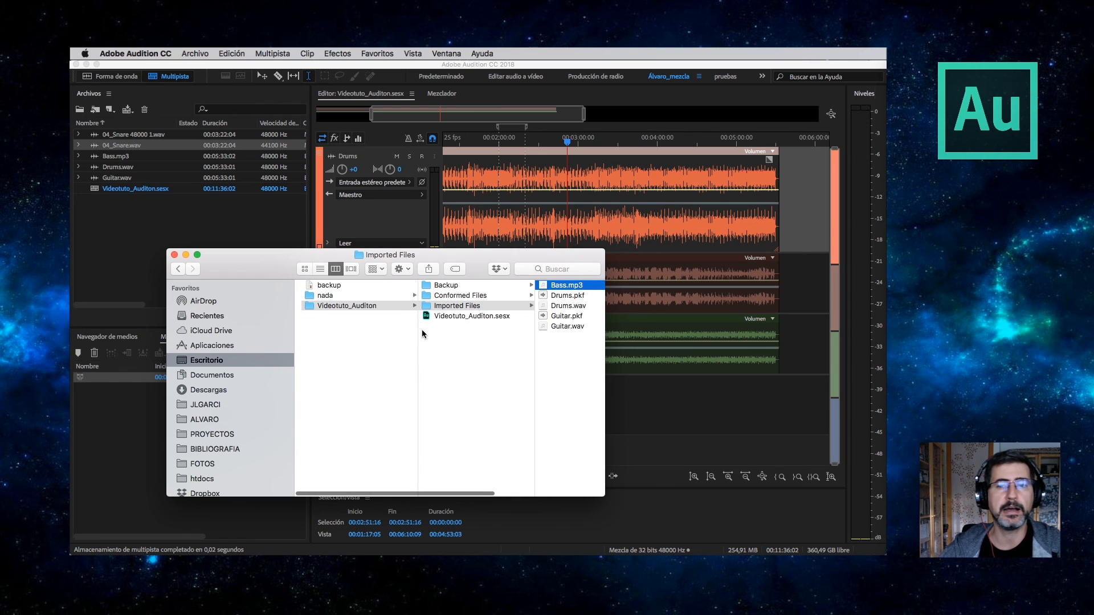
pyautogui.click(304, 307)
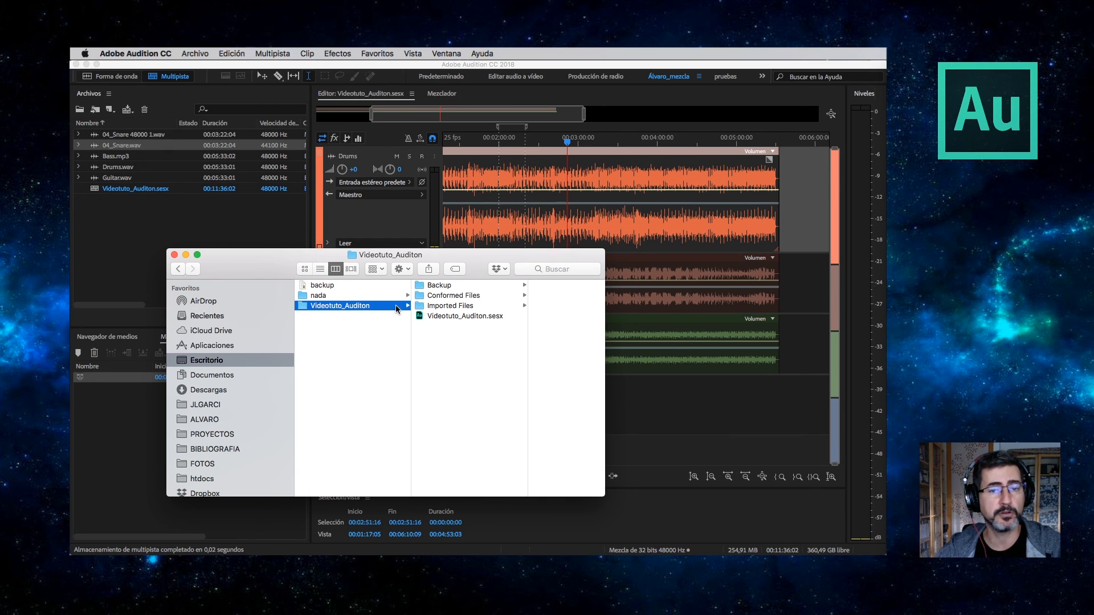
pyautogui.click(456, 296)
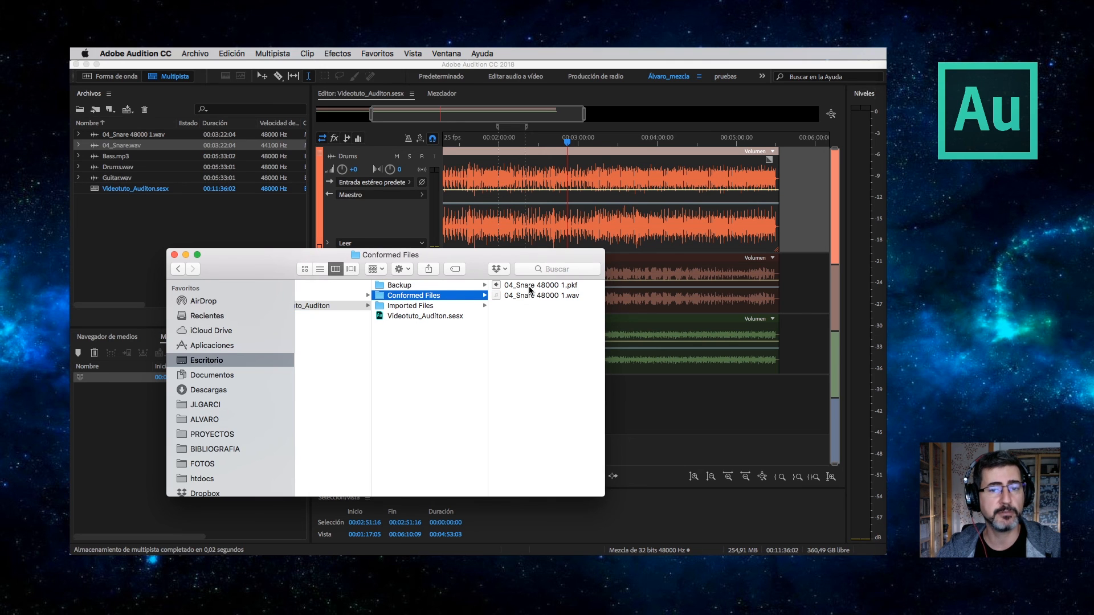
# Inspect the session's Imported Files and Backup subfolders, widening the Finder window so the backup file names are readable.
pyautogui.moveTo(481, 257); pyautogui.dragTo(491, 303)
pyautogui.click(445, 349)
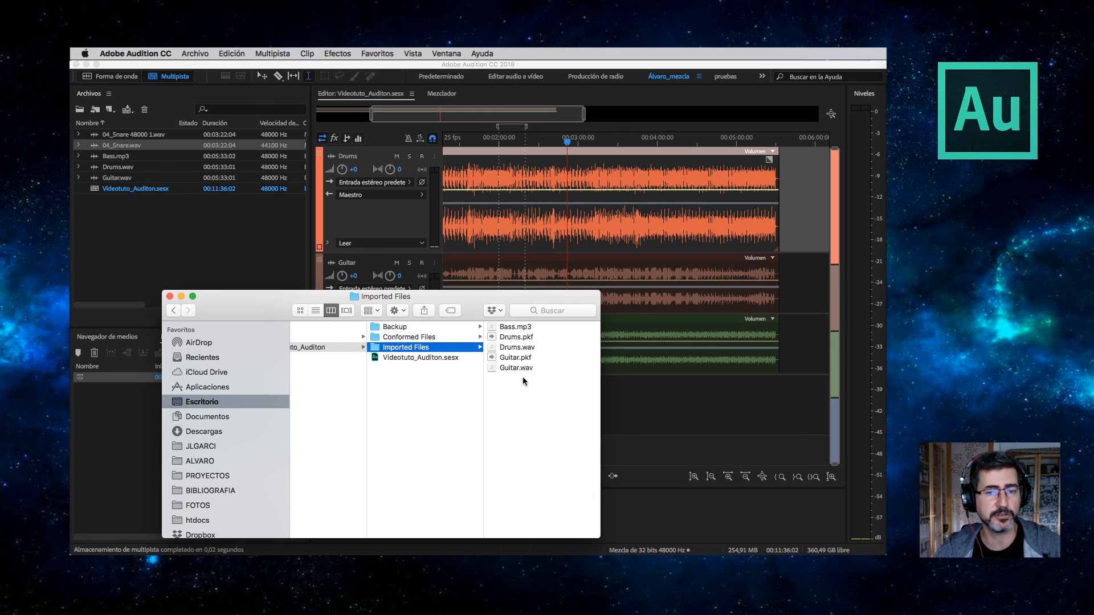
pyautogui.click(424, 327)
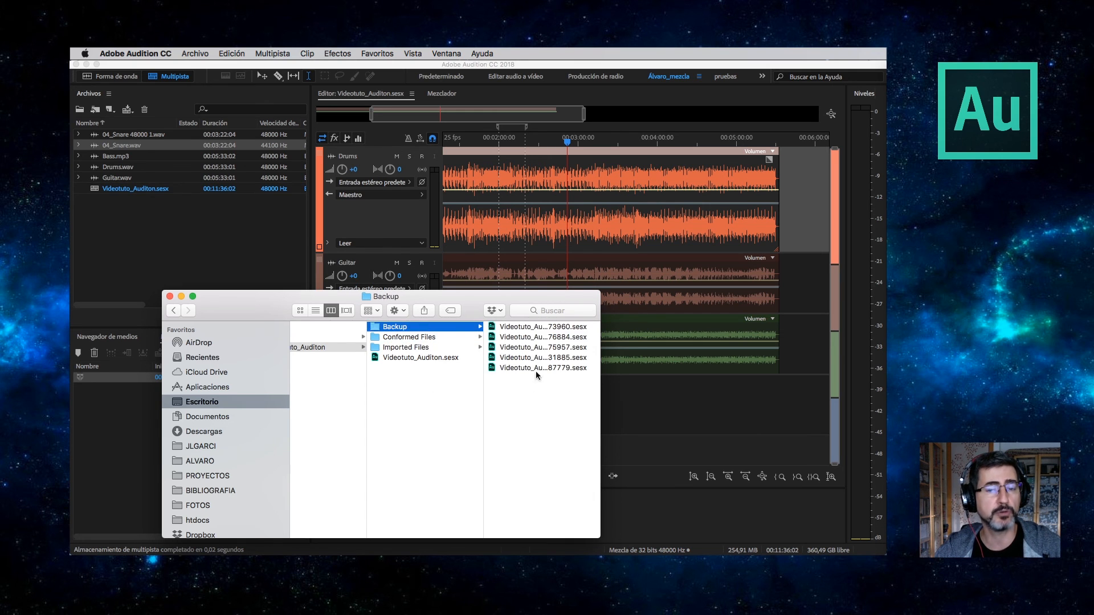
pyautogui.moveTo(599, 337); pyautogui.dragTo(678, 339)
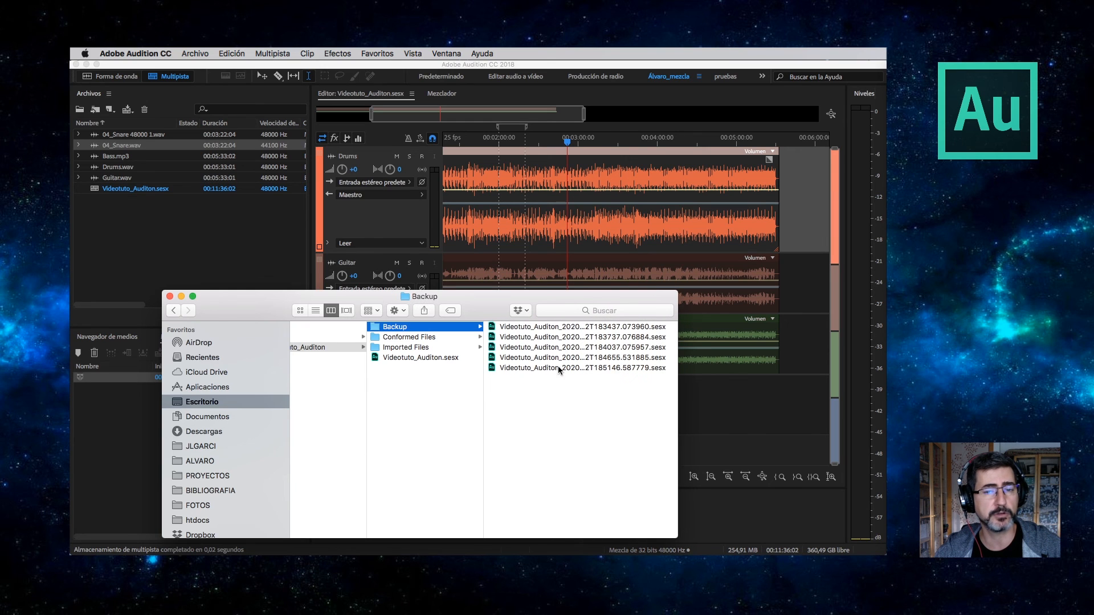
# Check the Videotuto_Auditon.sesx session file against the Backup folder's contents, and switch back to Adobe Audition.
pyautogui.click(406, 358)
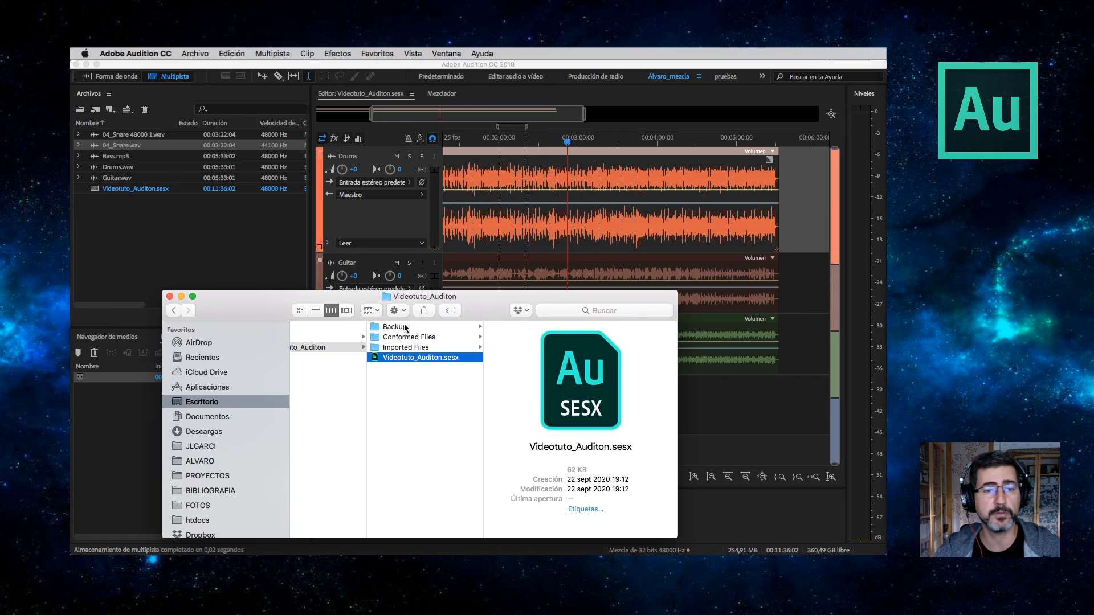
pyautogui.click(407, 328)
pyautogui.moveTo(600, 359); pyautogui.dragTo(677, 358)
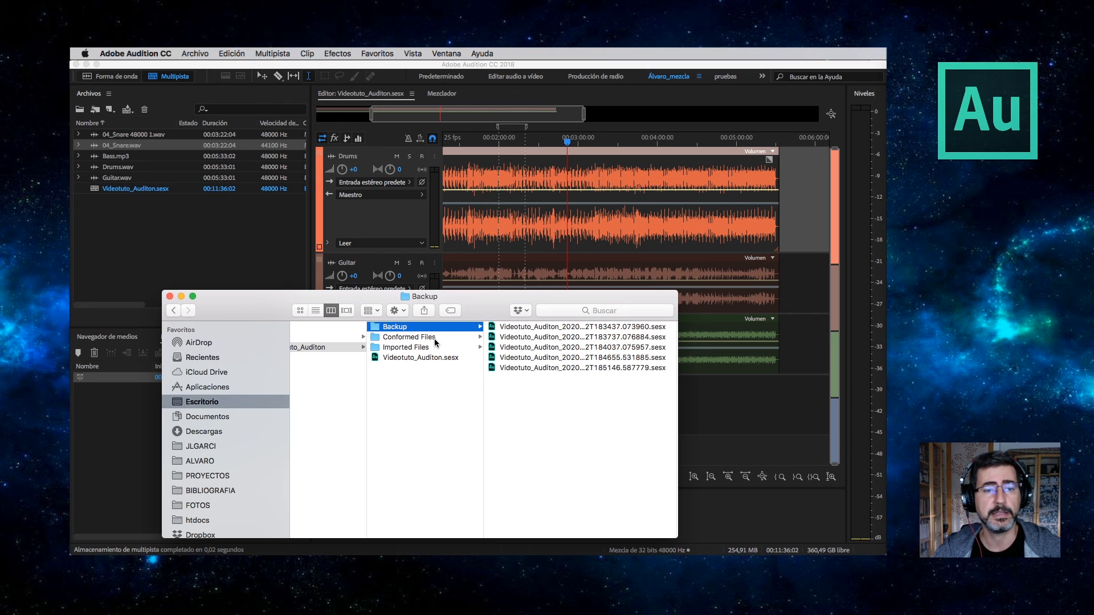
pyautogui.hscroll(-3, 399, 347)
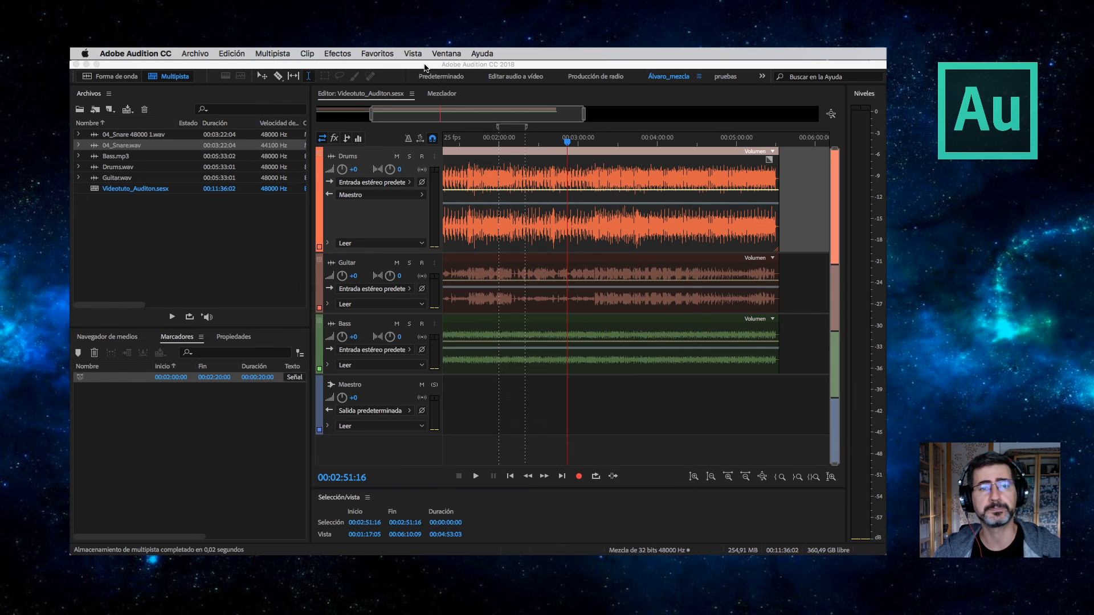
pyautogui.click(424, 67)
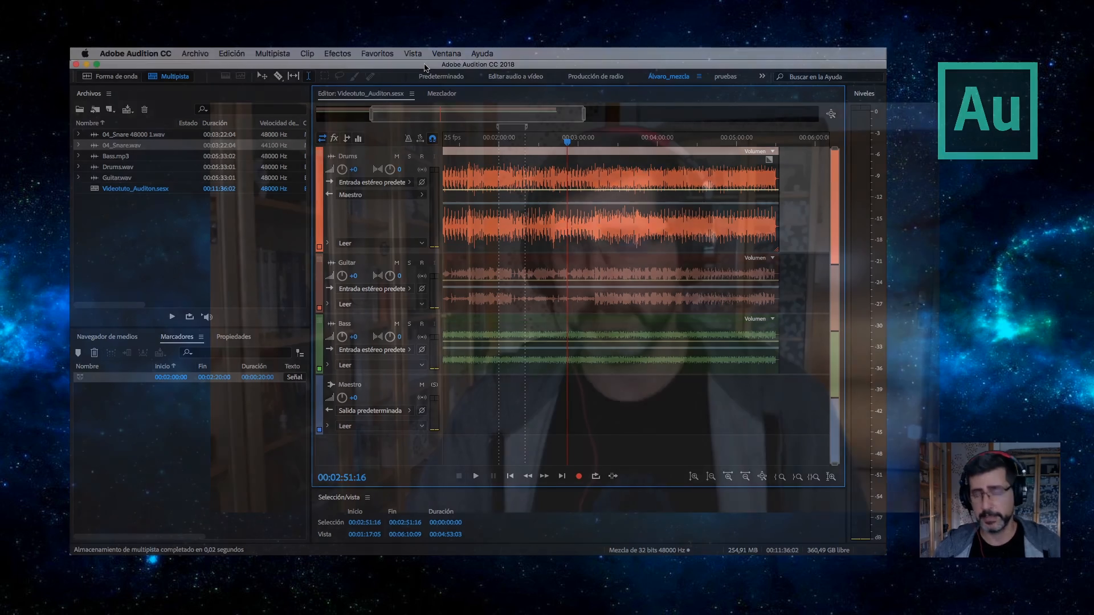